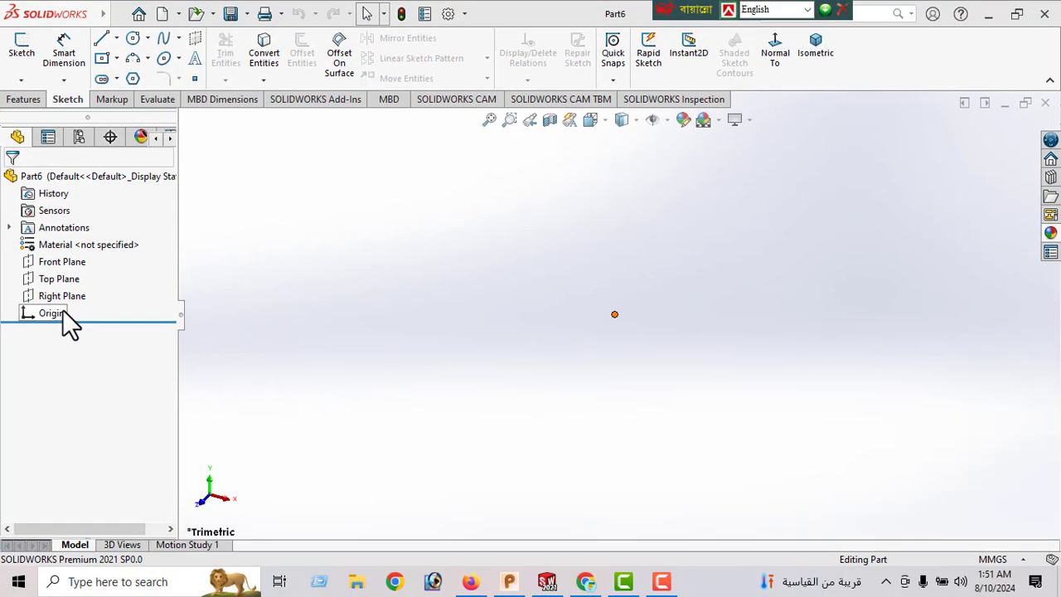
# Start a sketch on the Front Plane and draw the horizontal bottom edge from the origin
pyautogui.click(63, 262)
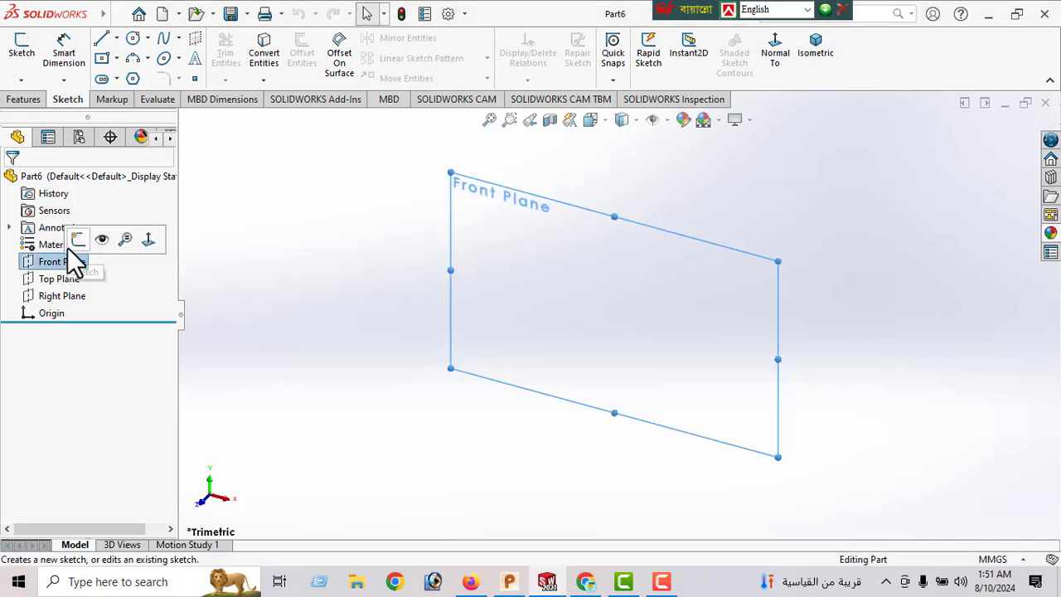
pyautogui.click(74, 240)
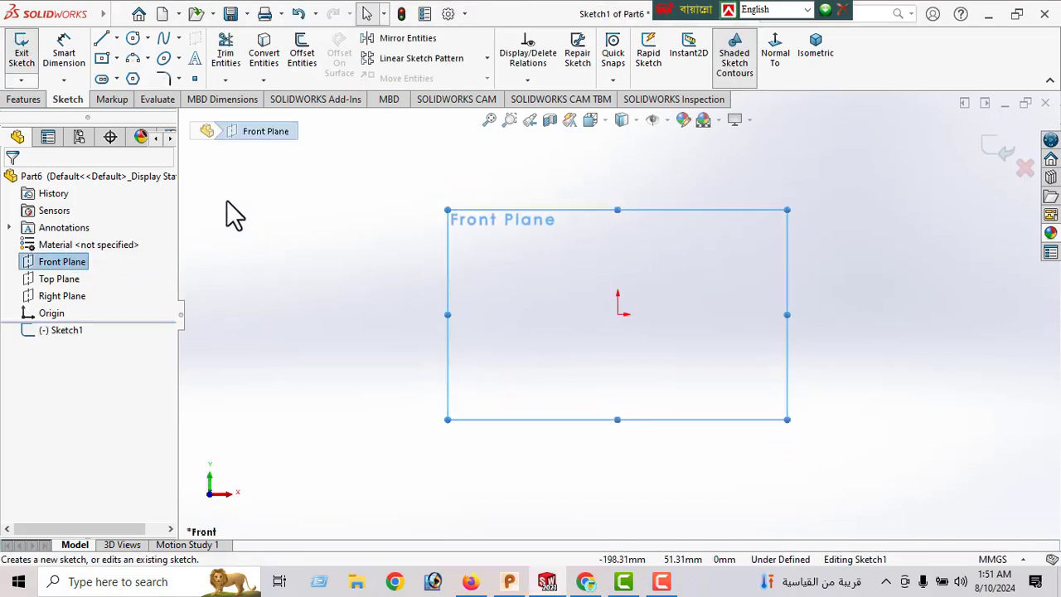
pyautogui.click(101, 39)
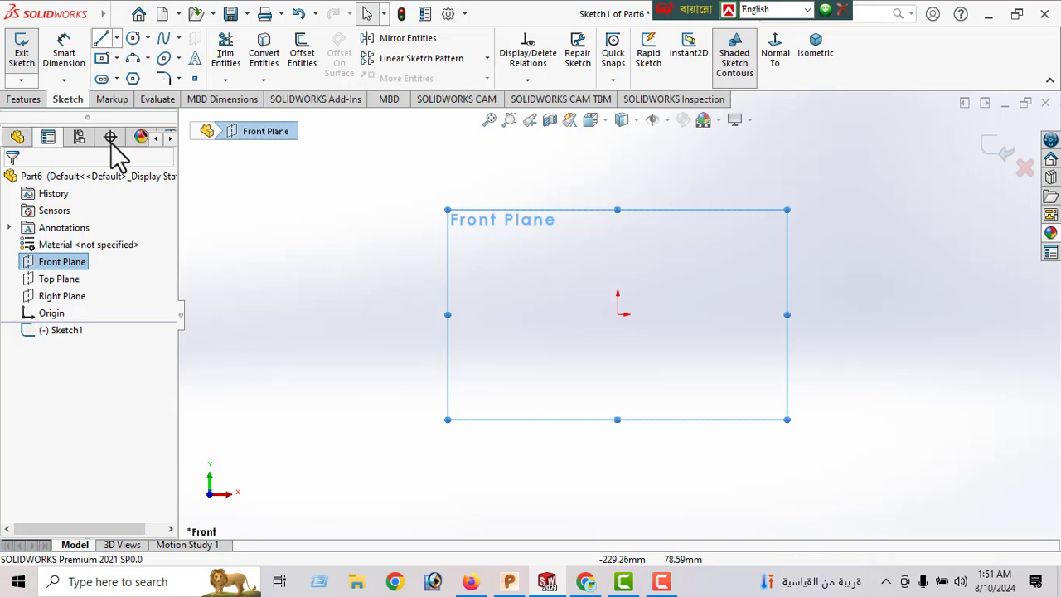
pyautogui.click(635, 316)
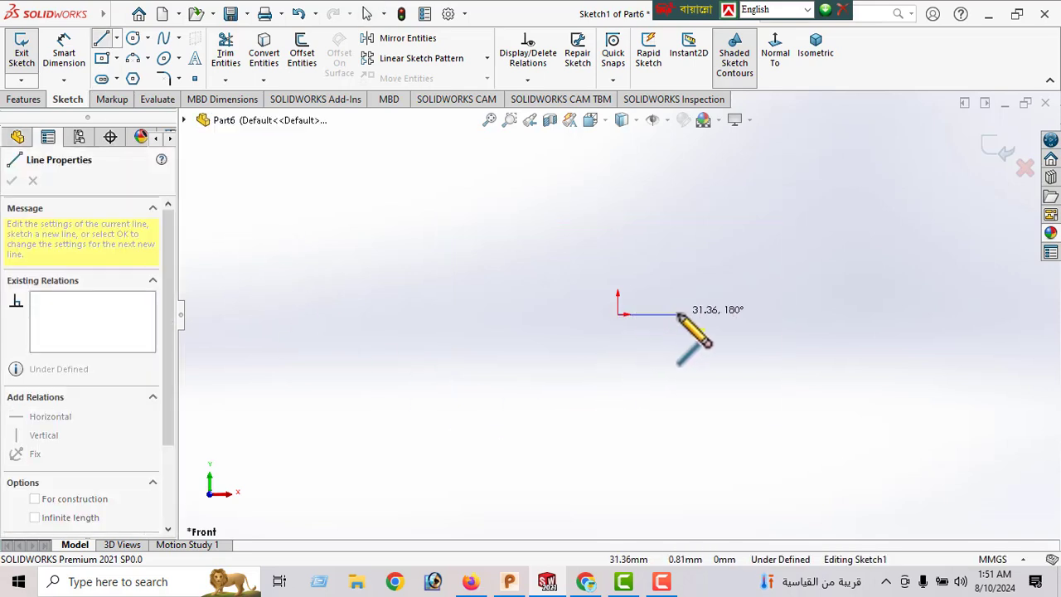
pyautogui.click(707, 314)
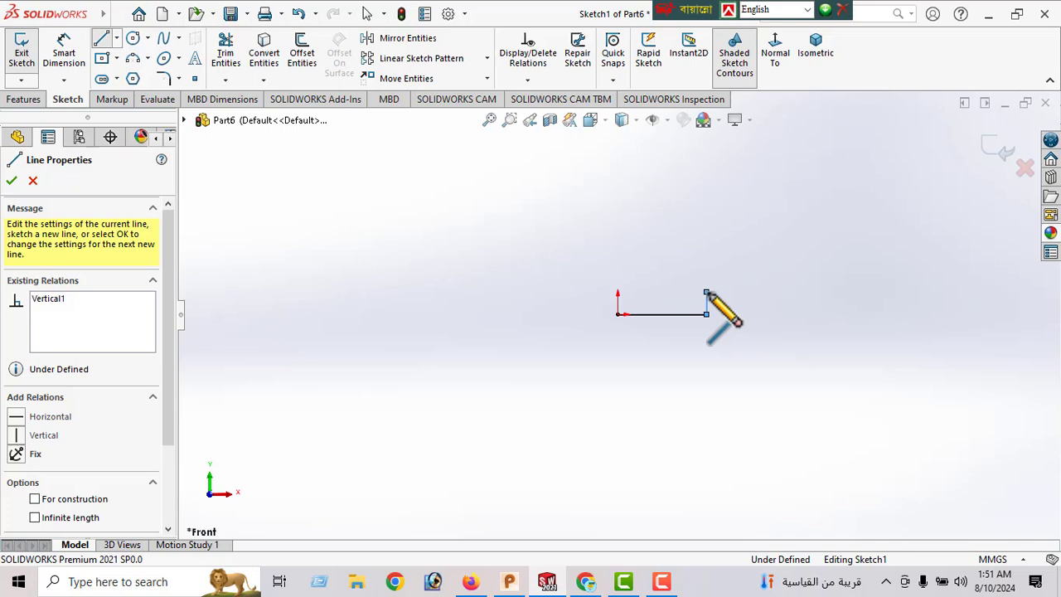
pyautogui.press('Escape')
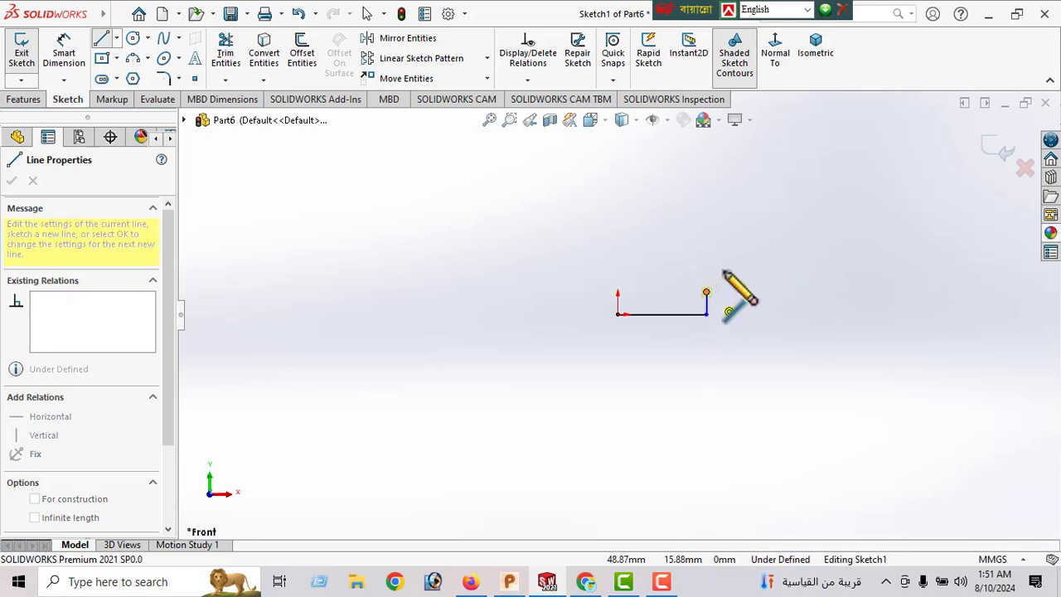
# Draw the semicircular notch arc, the short vertical above it, the top edge and the closing left edge
pyautogui.click(705, 292)
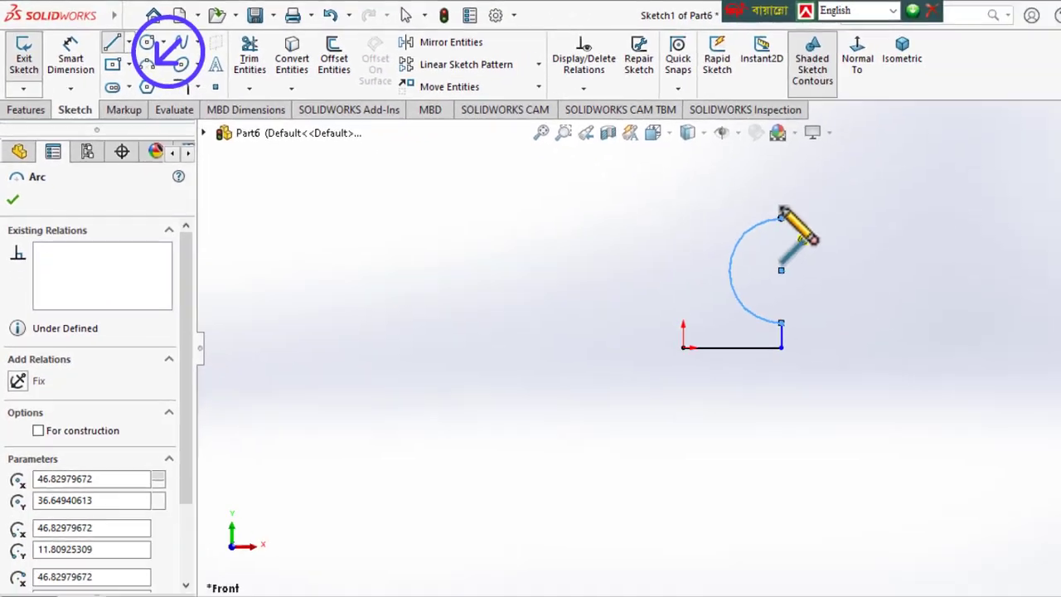
pyautogui.click(706, 196)
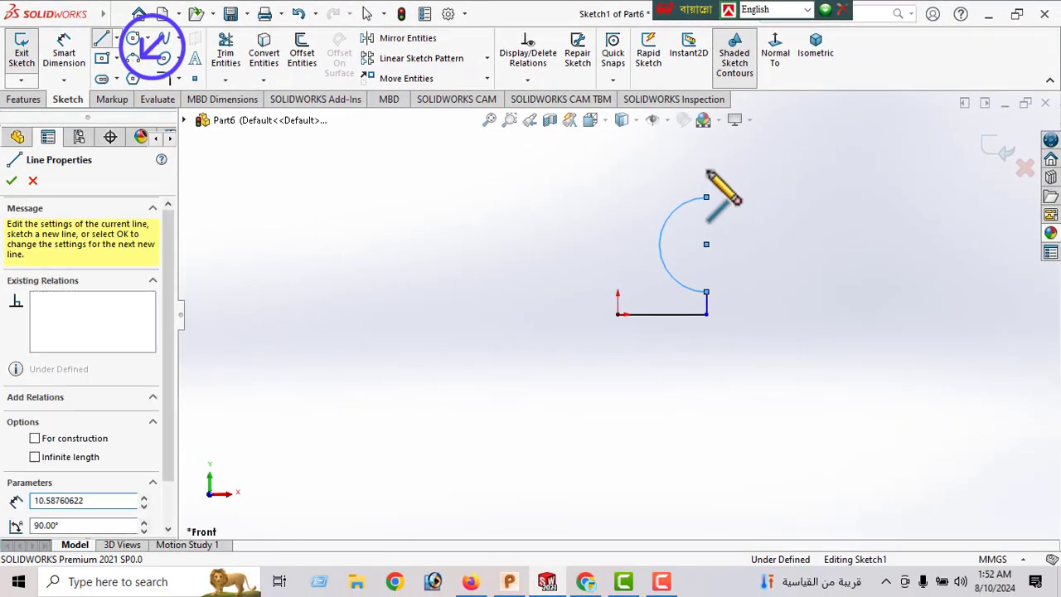
pyautogui.click(707, 171)
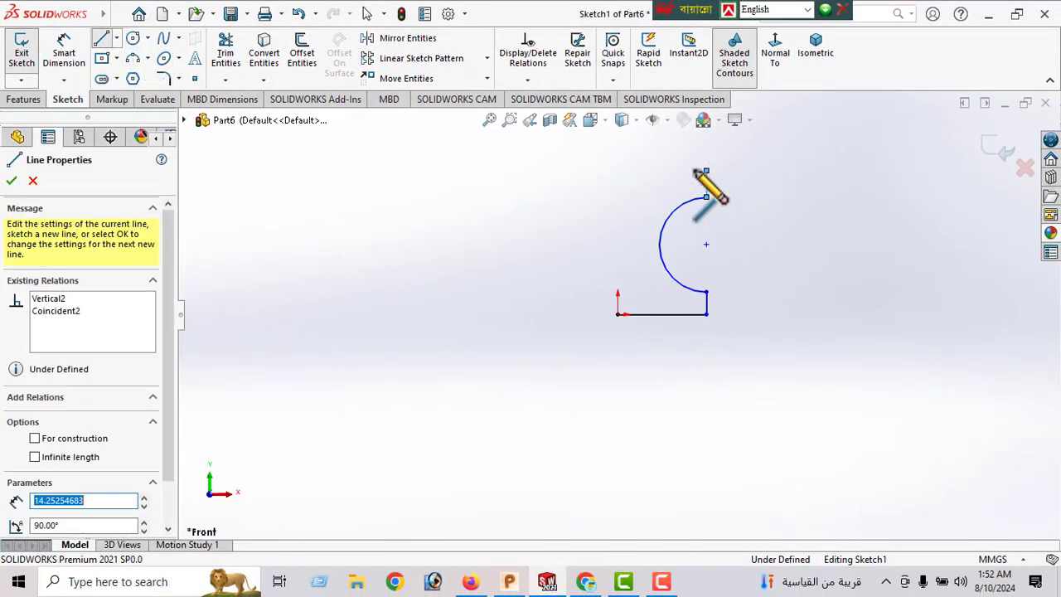
pyautogui.click(618, 171)
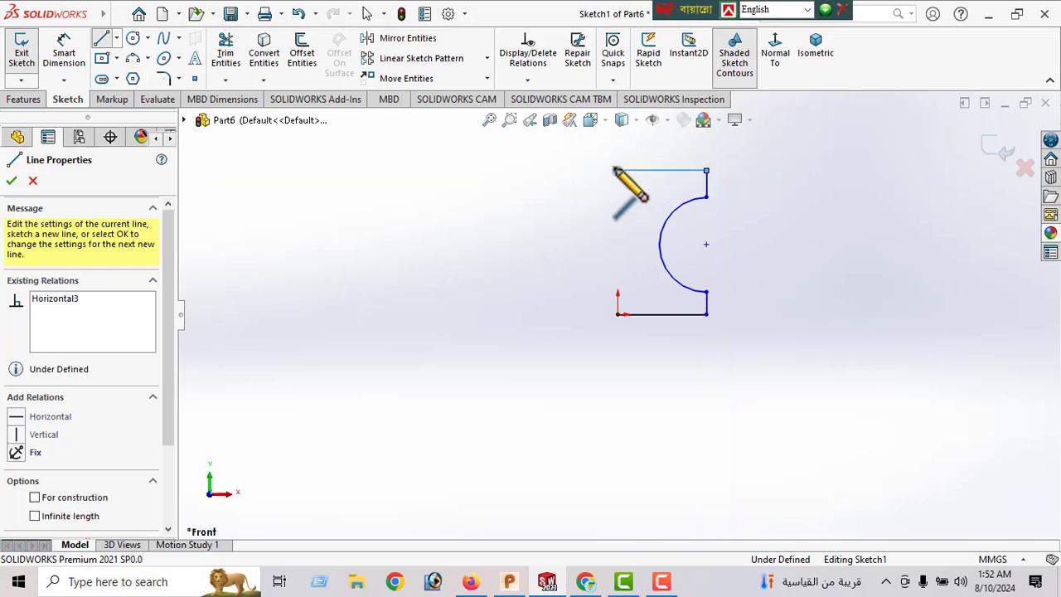
pyautogui.click(618, 313)
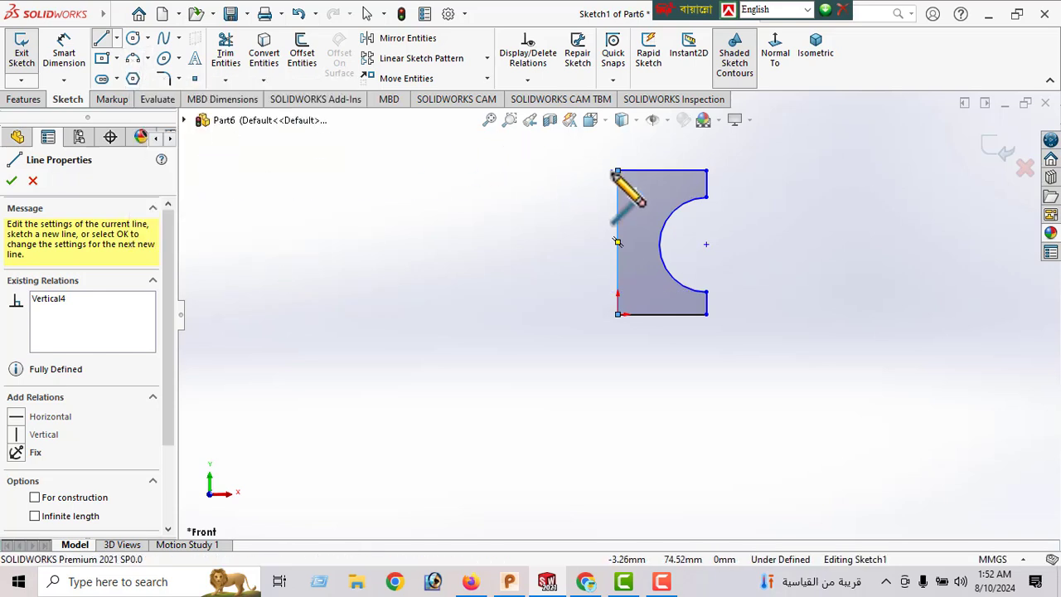
pyautogui.click(706, 195)
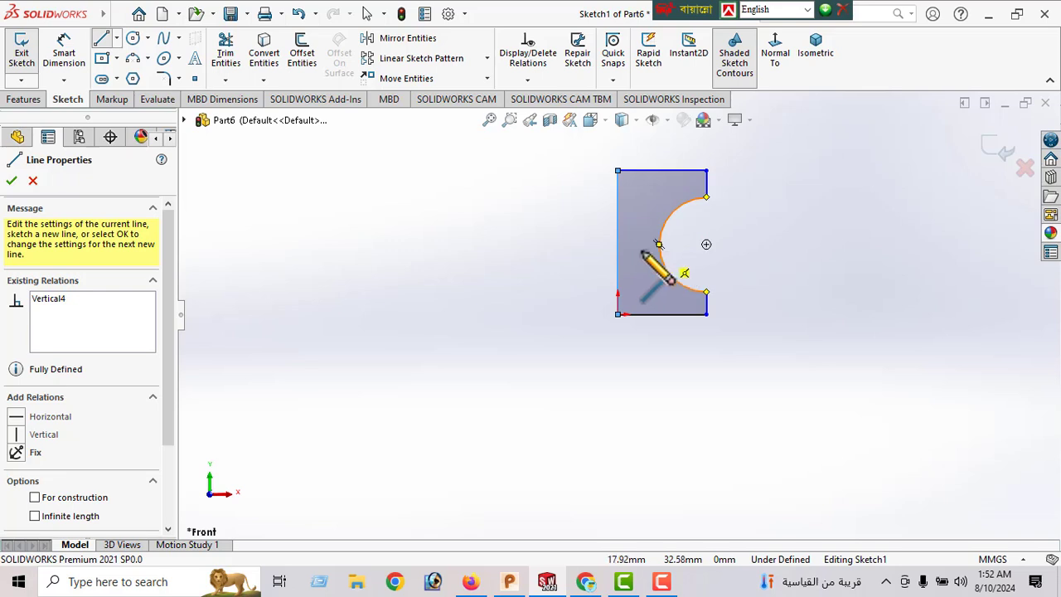
pyautogui.click(11, 182)
pyautogui.click(11, 182)
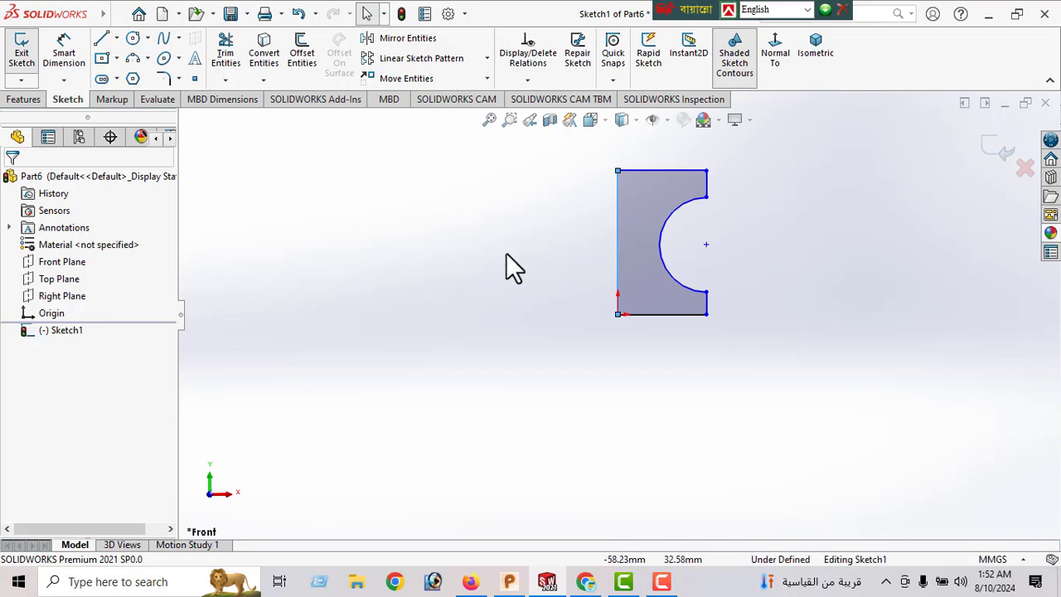
# Dimension the profile's left edge to 18 mm
pyautogui.keyDown('ctrl'); pyautogui.moveTo(506, 258); pyautogui.dragTo(415, 358, button='middle'); pyautogui.keyUp('ctrl')
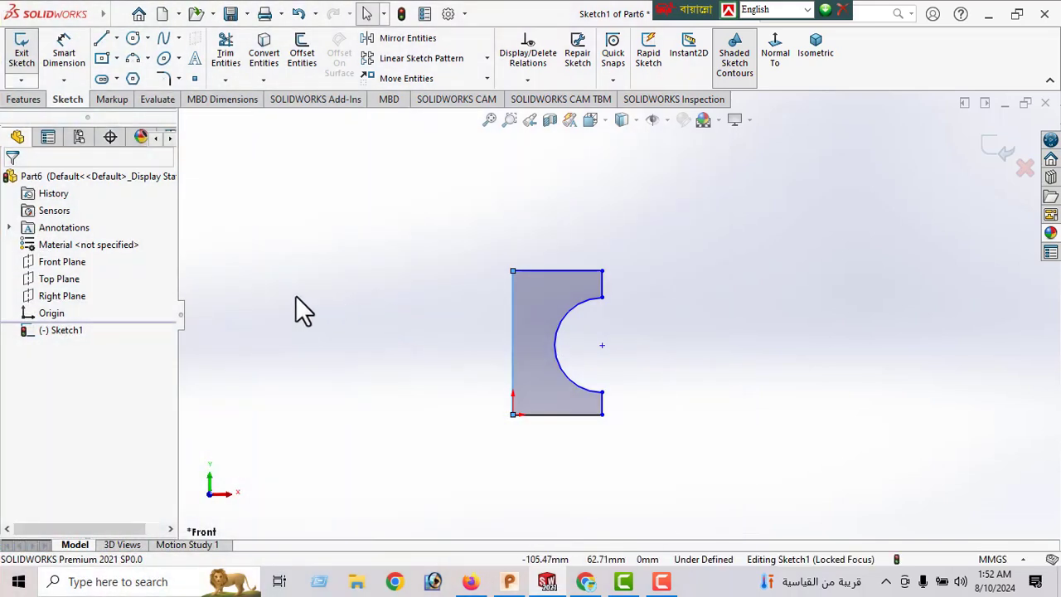
pyautogui.click(64, 55)
pyautogui.click(73, 58)
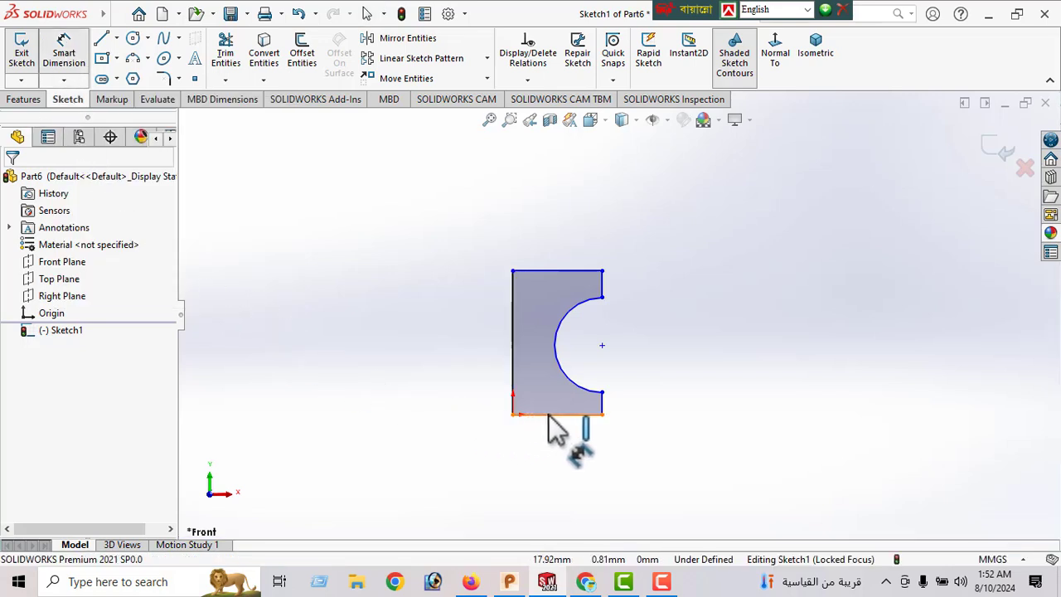
pyautogui.click(550, 270)
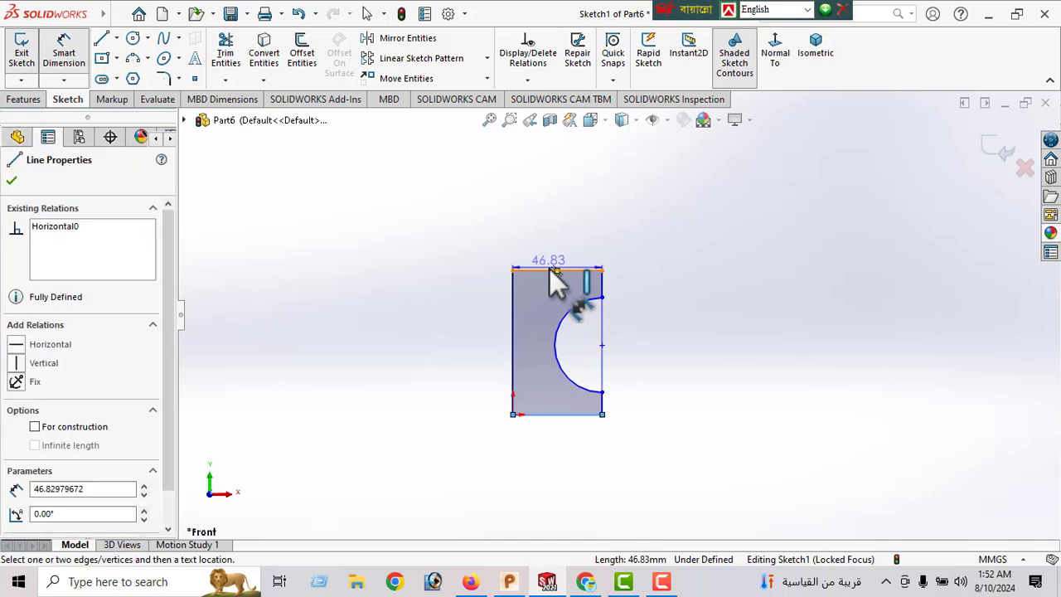
pyautogui.click(512, 281)
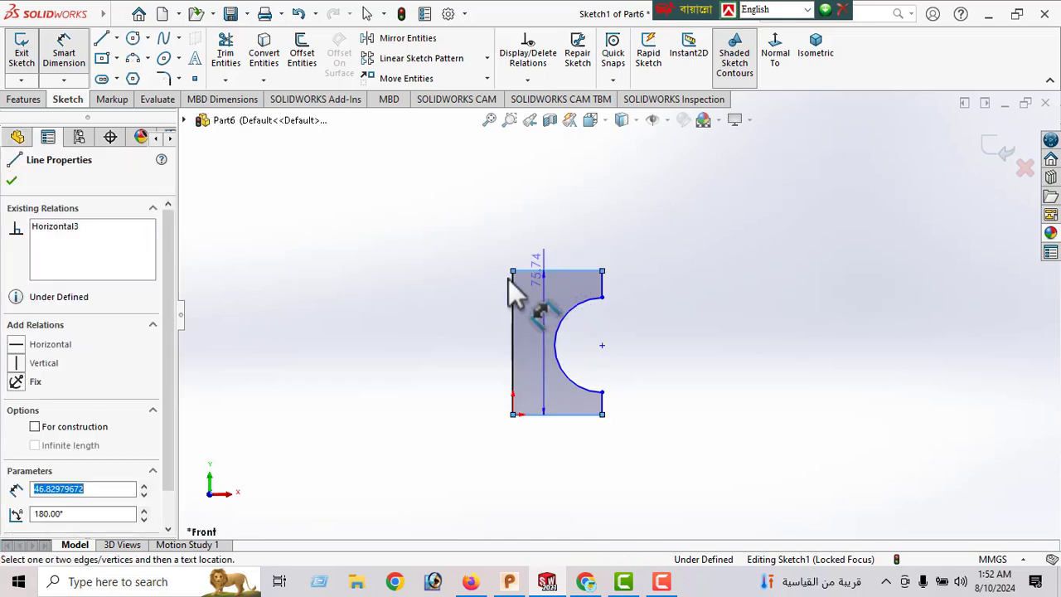
pyautogui.click(427, 340)
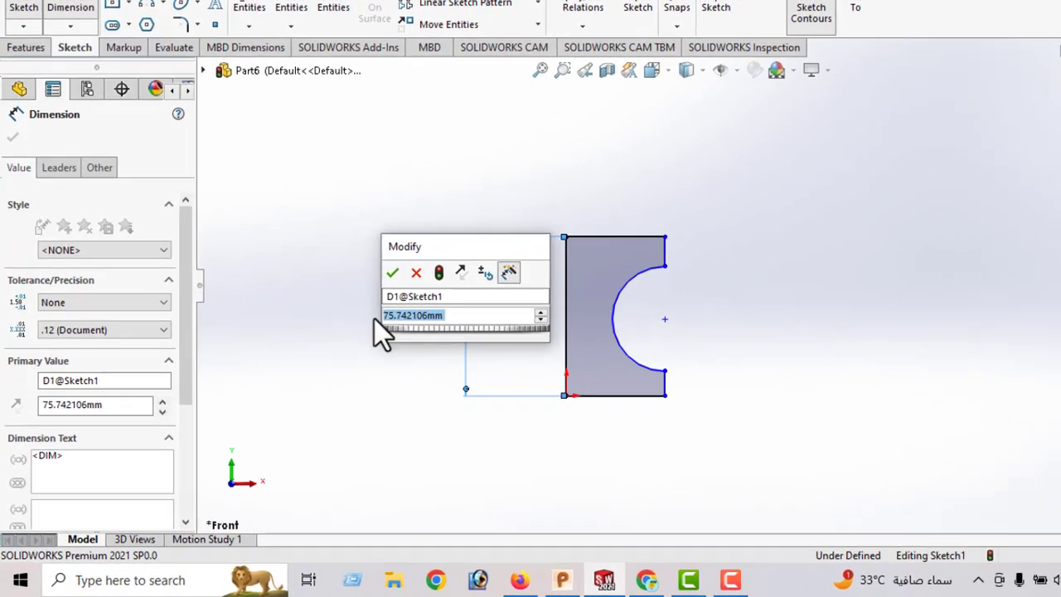
pyautogui.write('18')
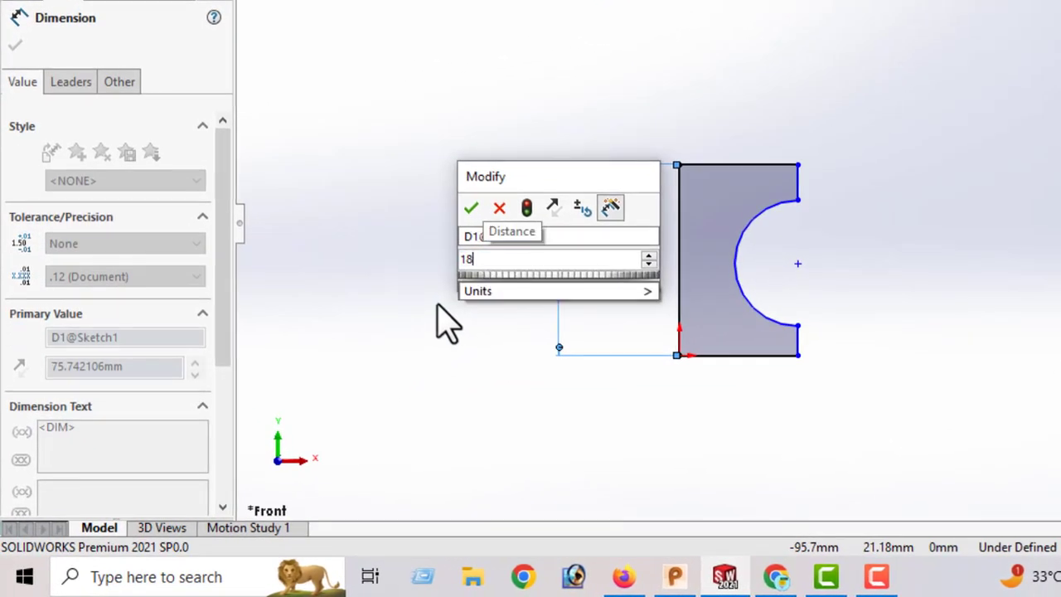
pyautogui.press('Return')
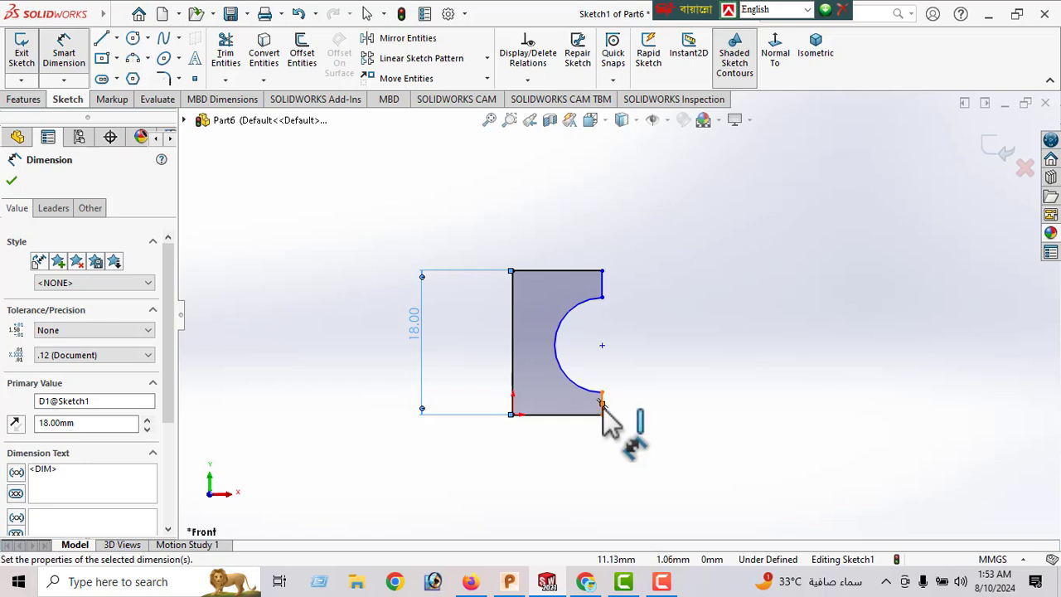
pyautogui.click(12, 180)
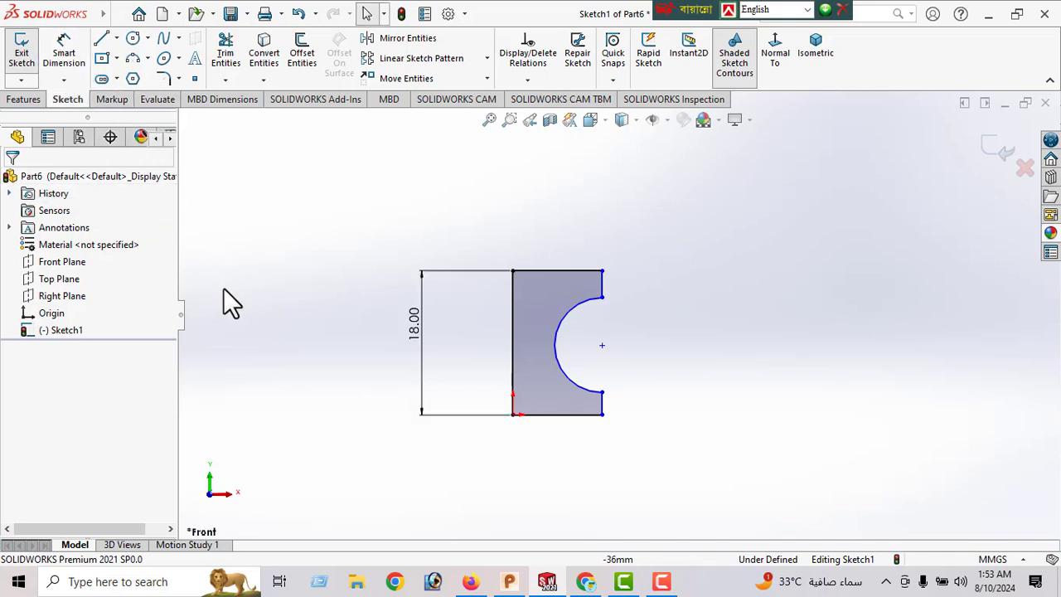
# Make the short vertical segments above and below the arc equal length
pyautogui.click(603, 404)
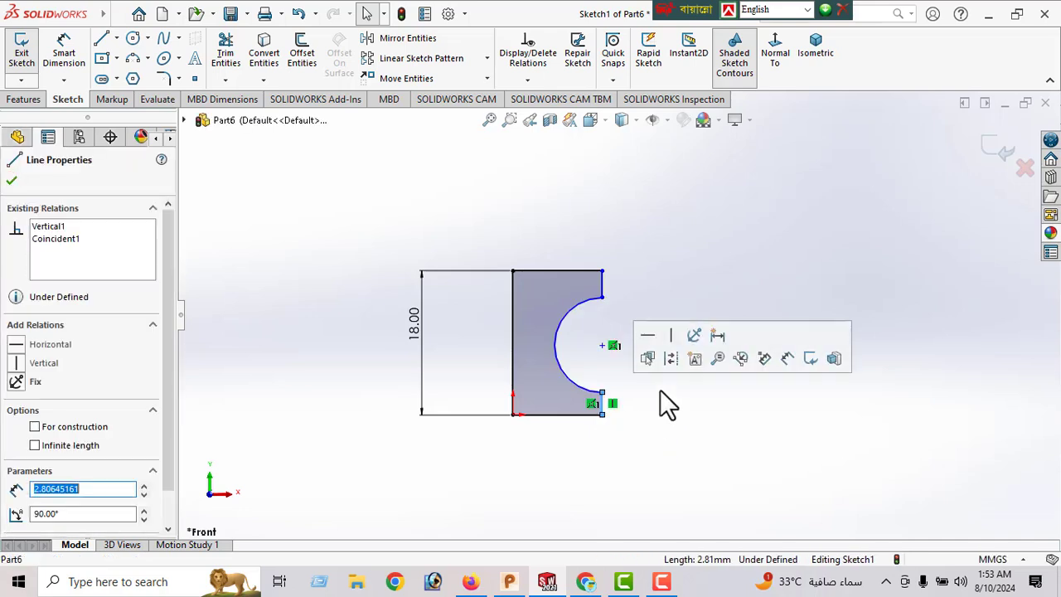
pyautogui.keyDown('ctrl'); pyautogui.click(601, 284); pyautogui.keyUp('ctrl')
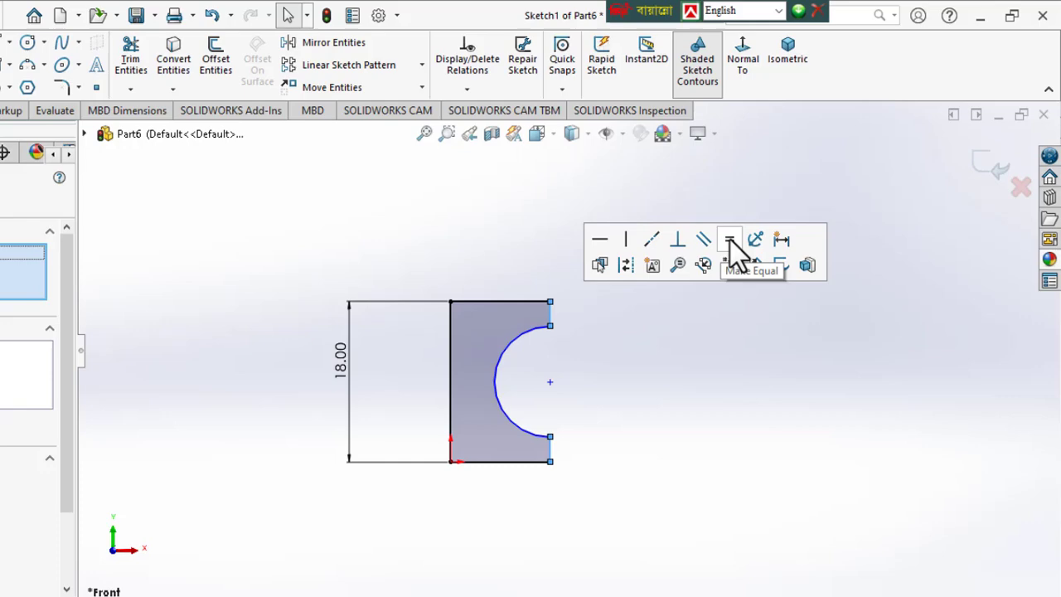
pyautogui.click(614, 325)
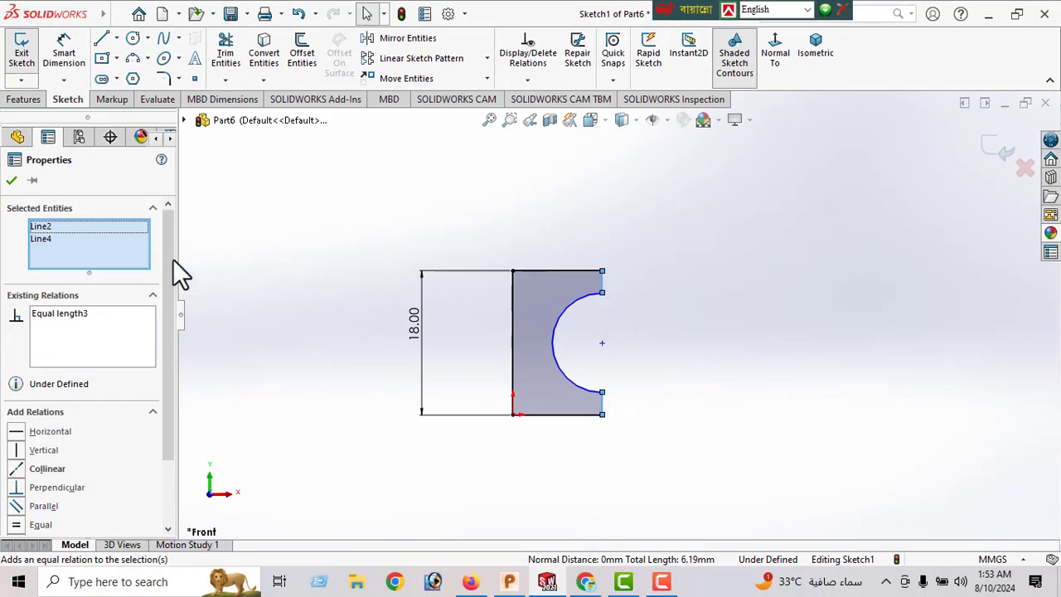
pyautogui.click(12, 180)
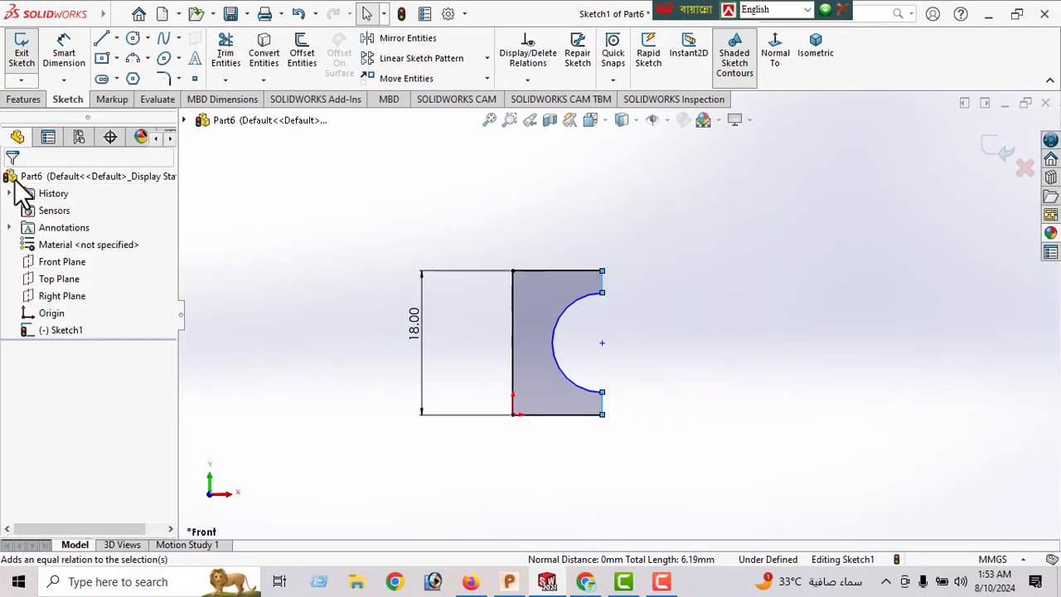
# Dimension the profile width as 39/2, giving 19.50
pyautogui.click(59, 62)
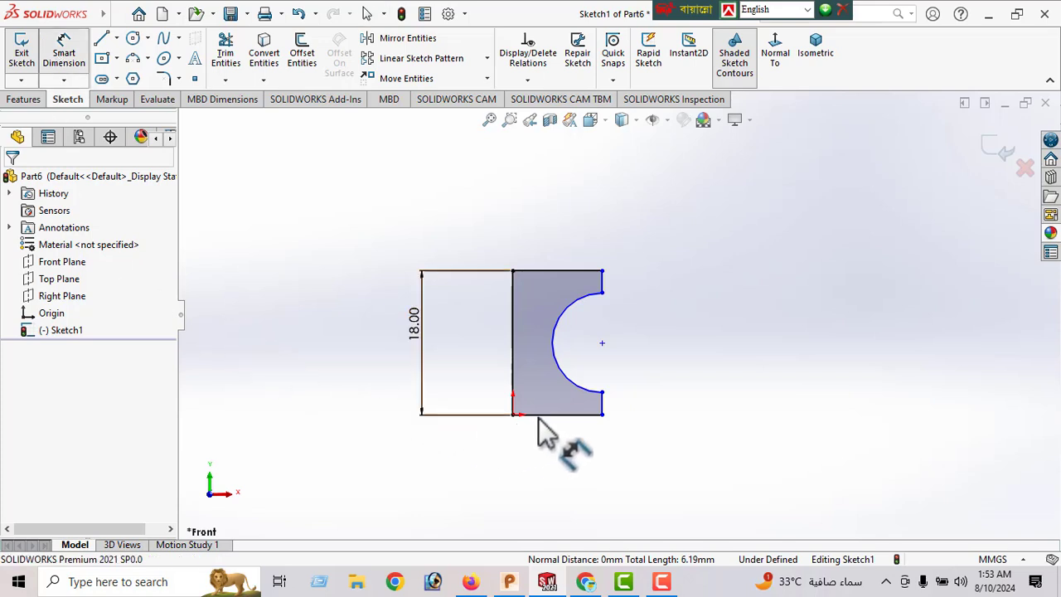
pyautogui.click(515, 388)
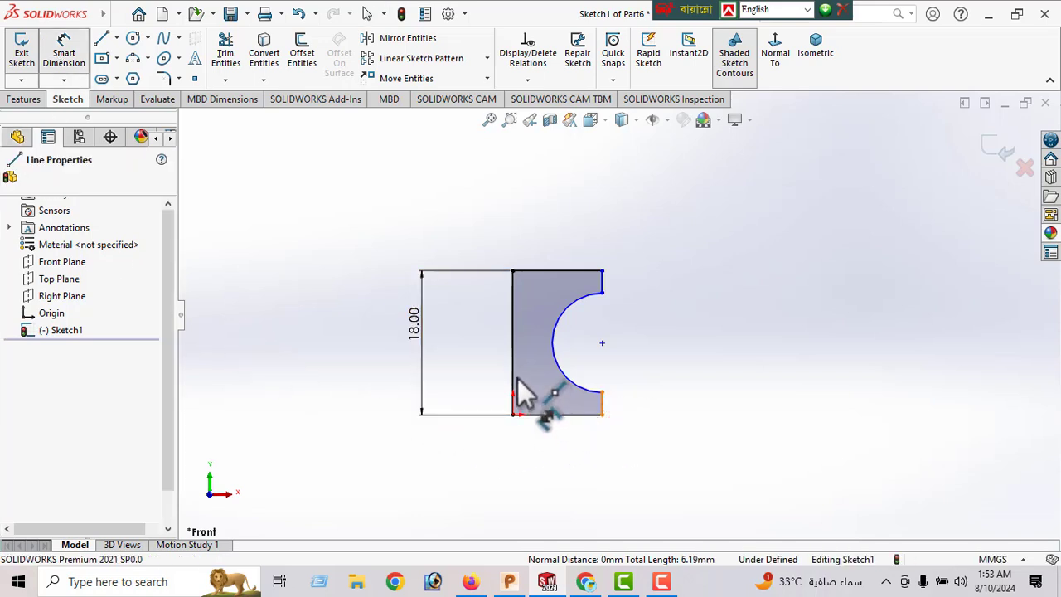
pyautogui.click(517, 412)
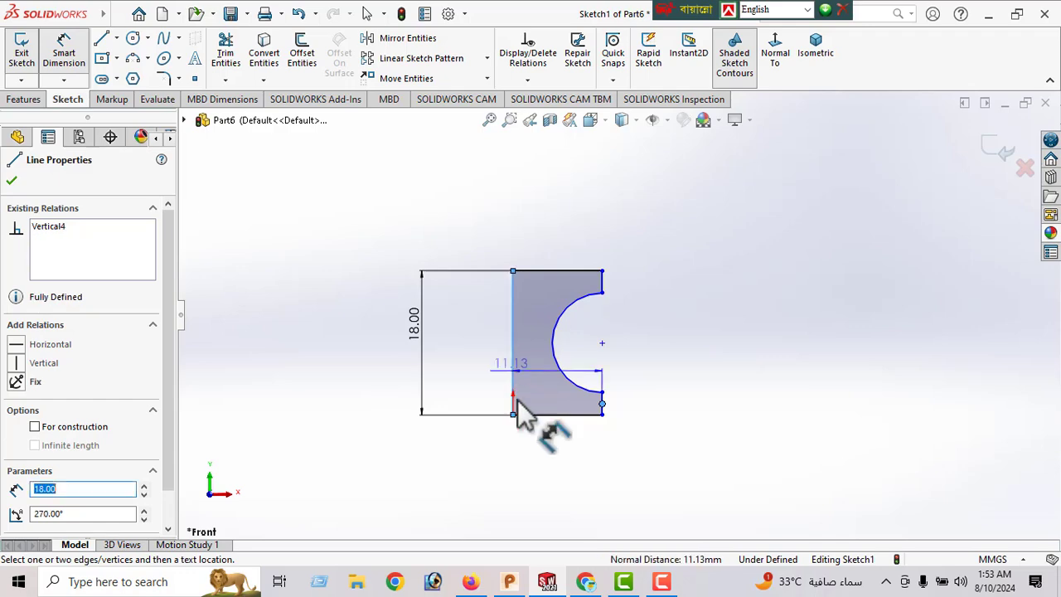
pyautogui.click(572, 476)
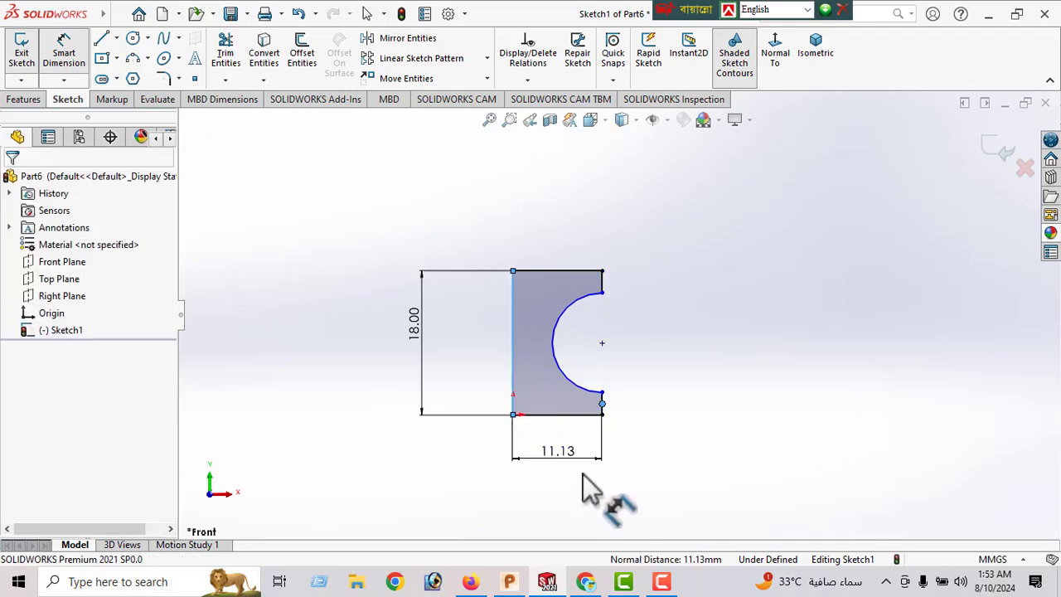
pyautogui.doubleClick(590, 451)
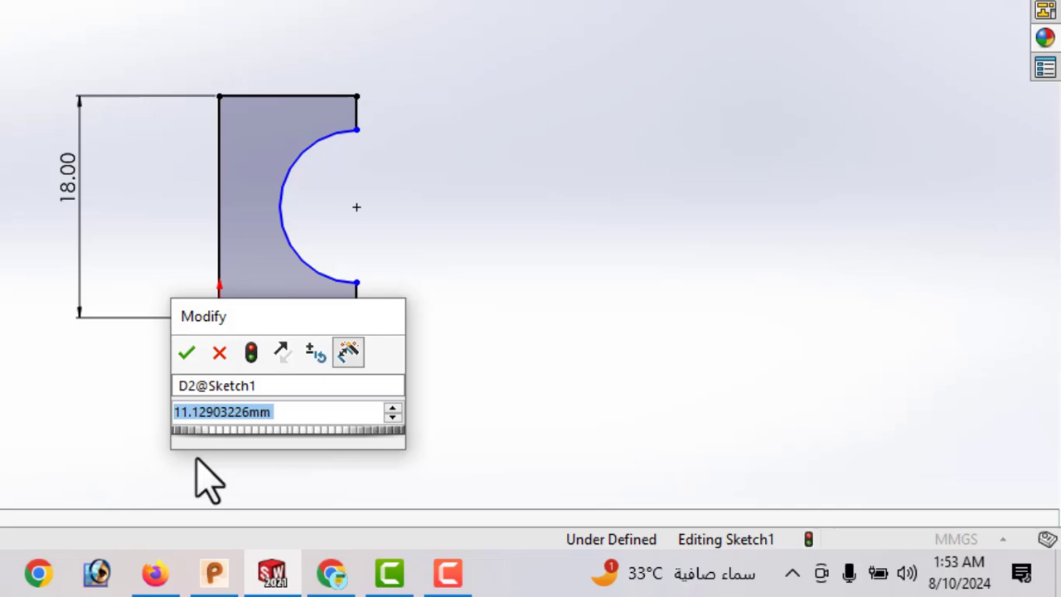
pyautogui.write('39')
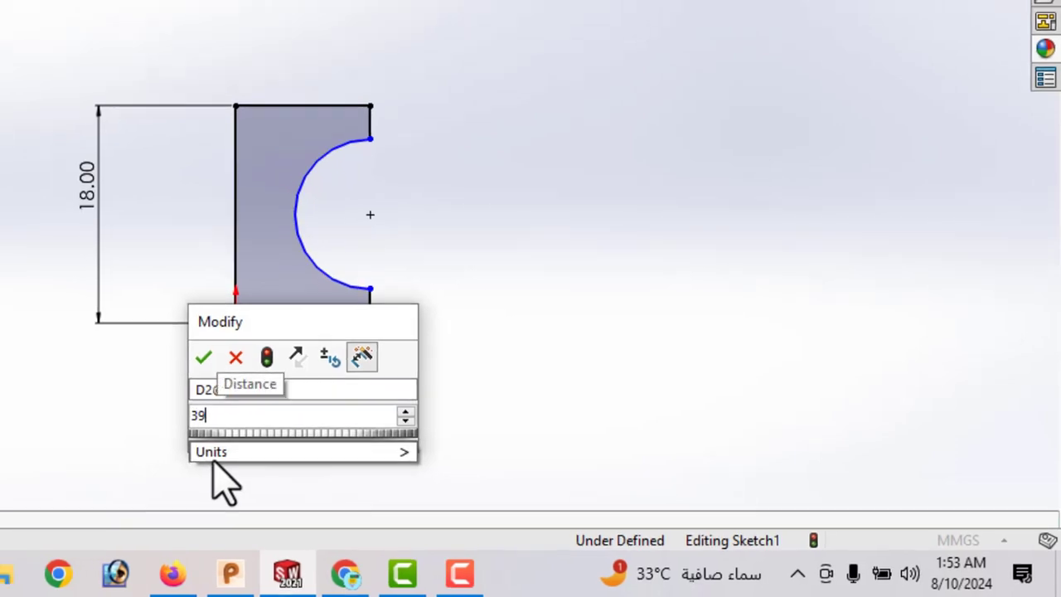
pyautogui.write('/2')
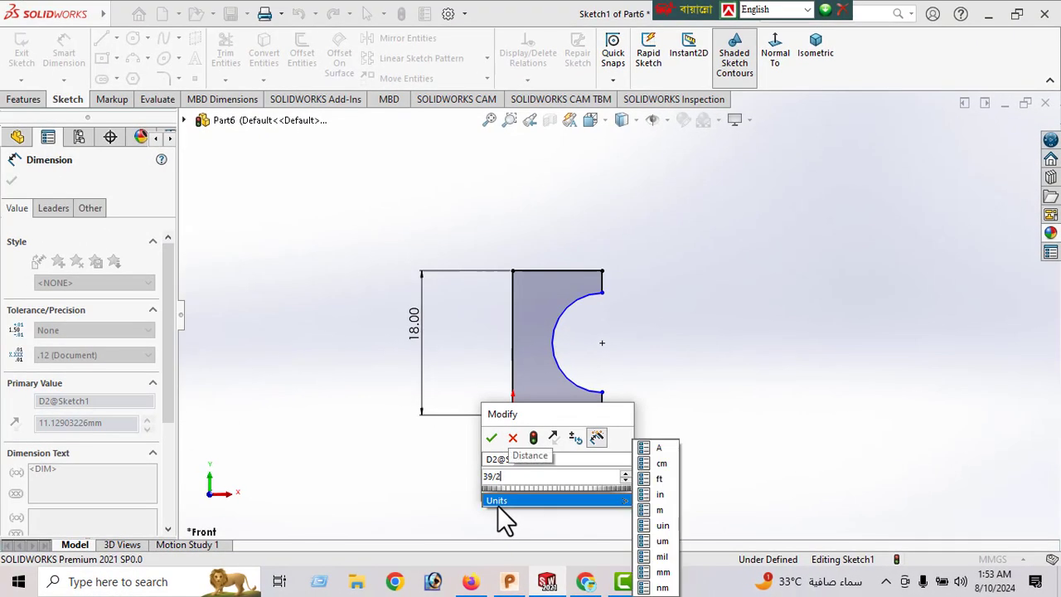
pyautogui.press('Return')
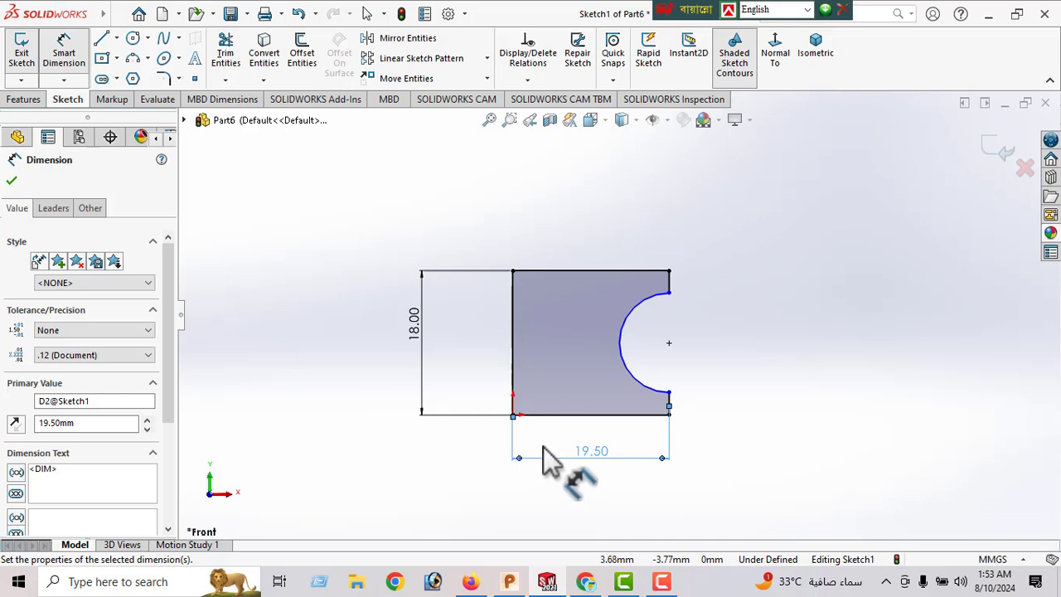
# Set the short line above the groove to 3.8 mm, leaving the arc radius undimensioned
pyautogui.click(670, 281)
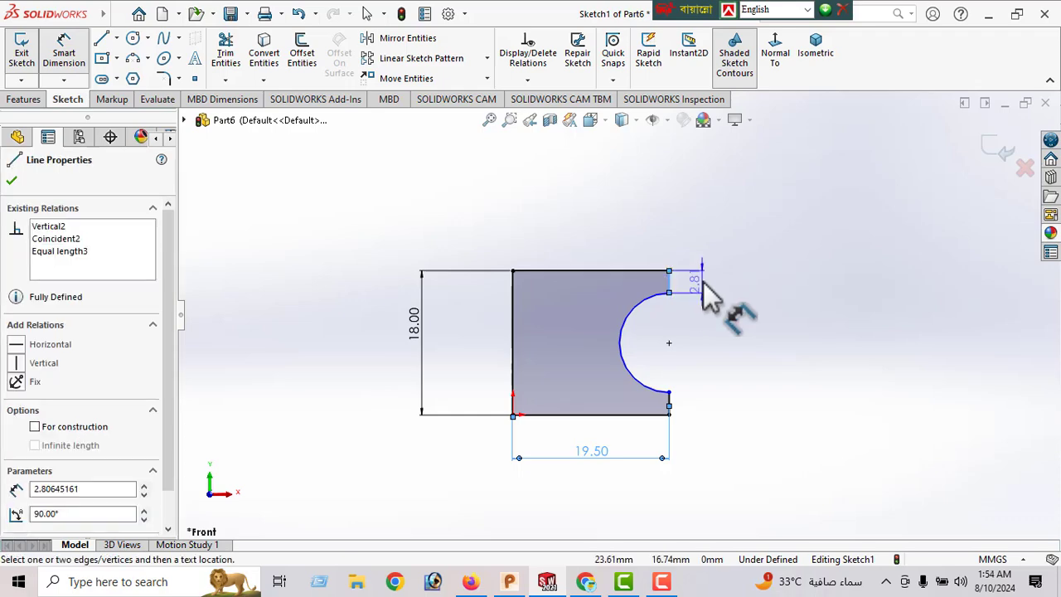
pyautogui.click(706, 297)
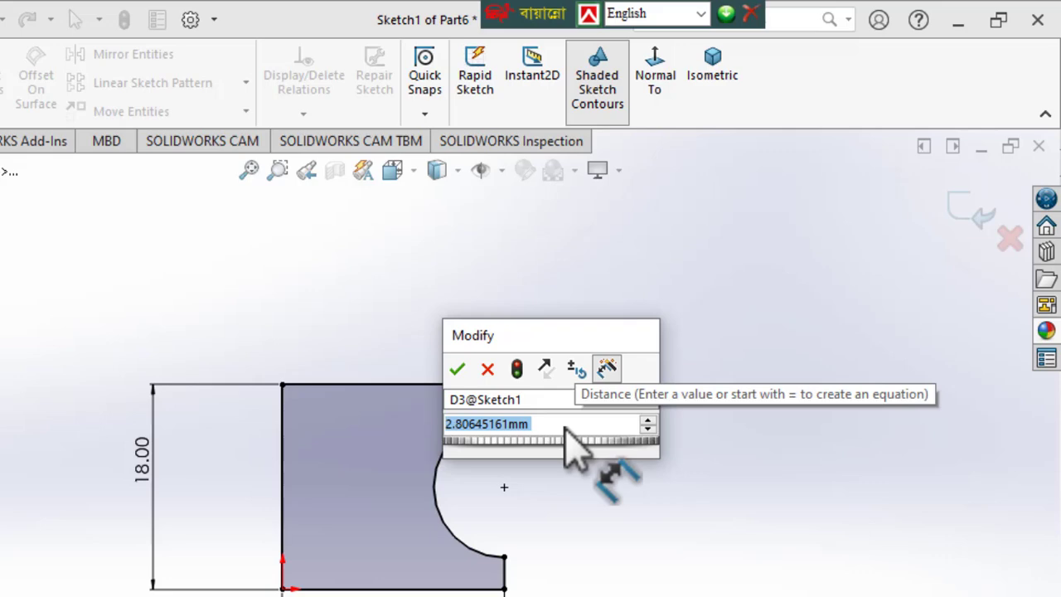
pyautogui.write('3')
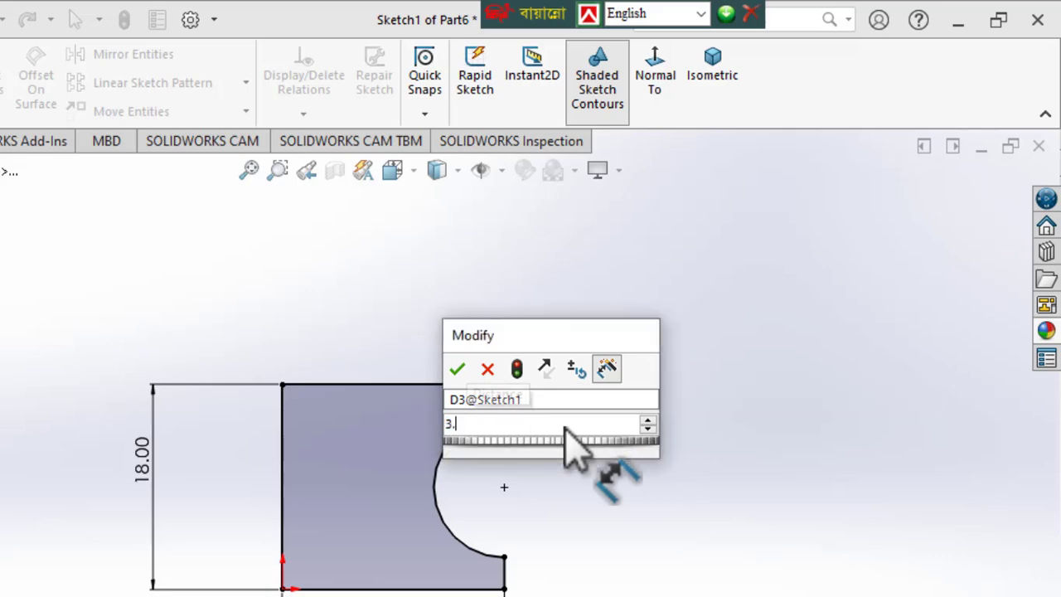
pyautogui.write('.8')
pyautogui.press('Return')
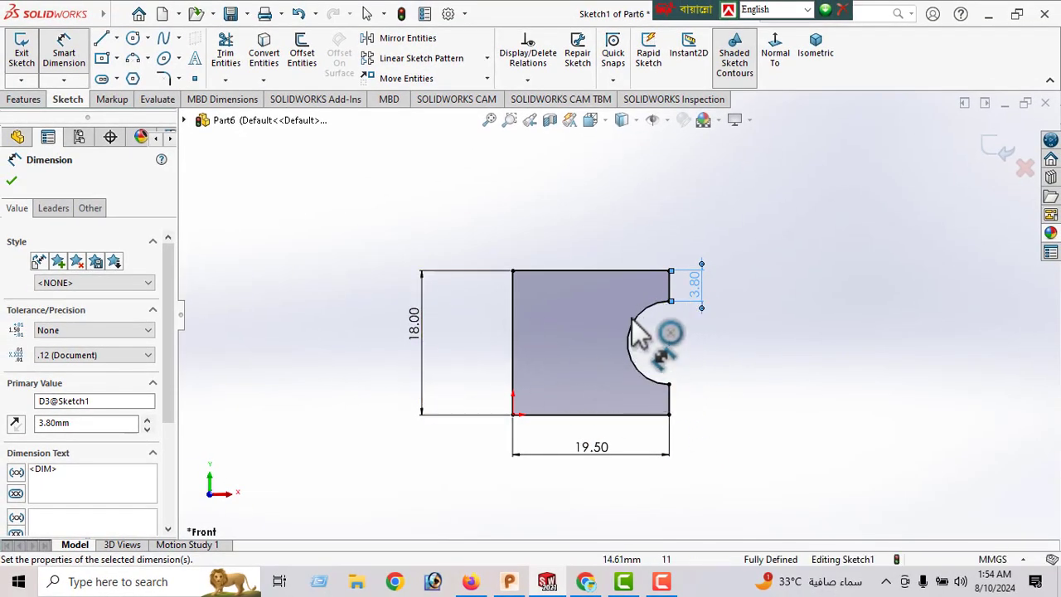
pyautogui.click(657, 372)
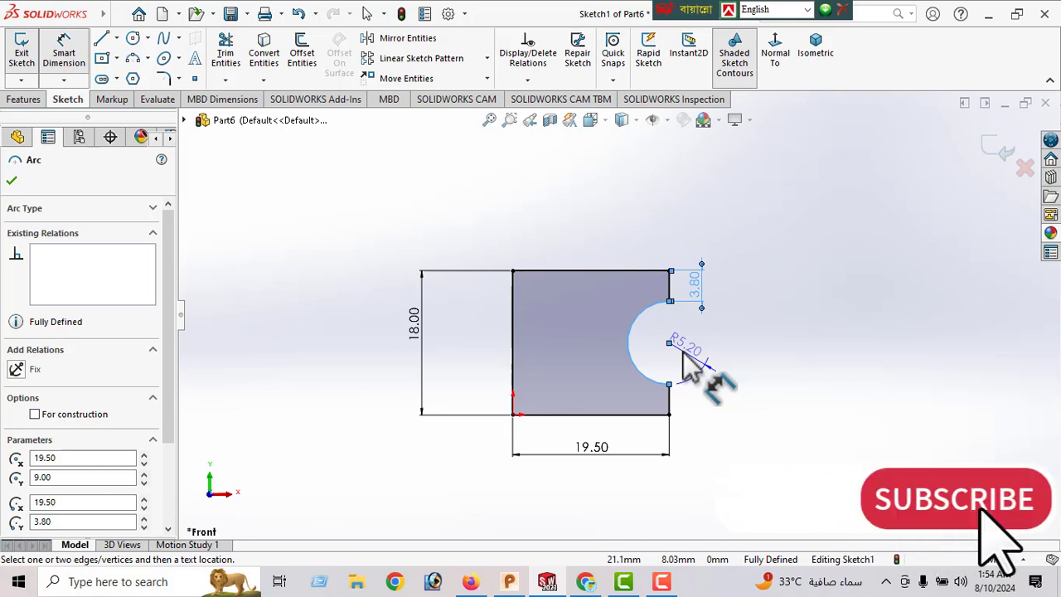
pyautogui.press('Escape')
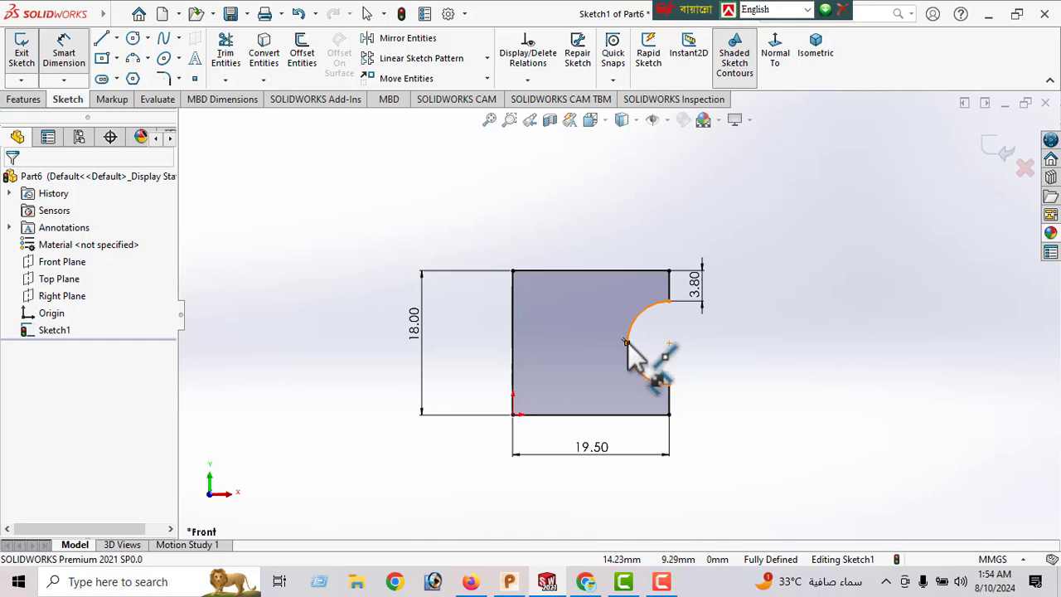
# Cancel a stray line without drawing it, then display the Features commands with the profile unchanged
pyautogui.click(668, 383)
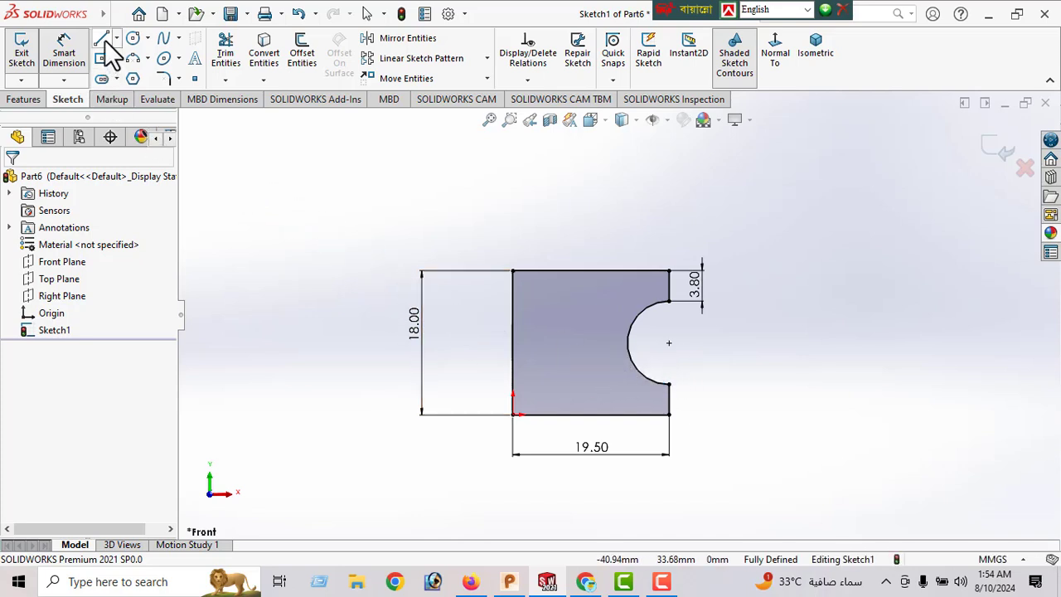
pyautogui.press('l')
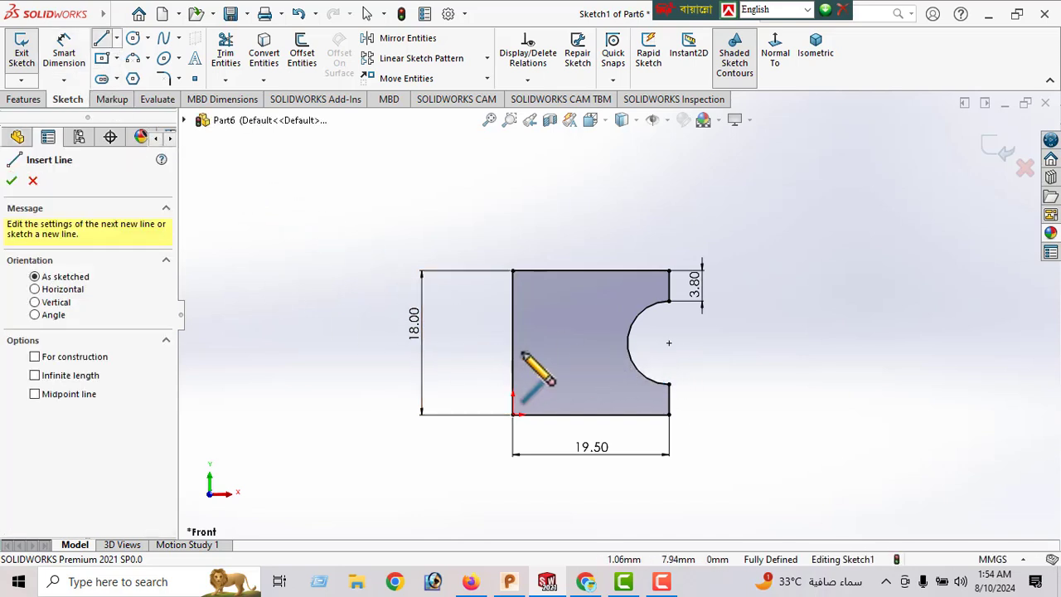
pyautogui.click(511, 341)
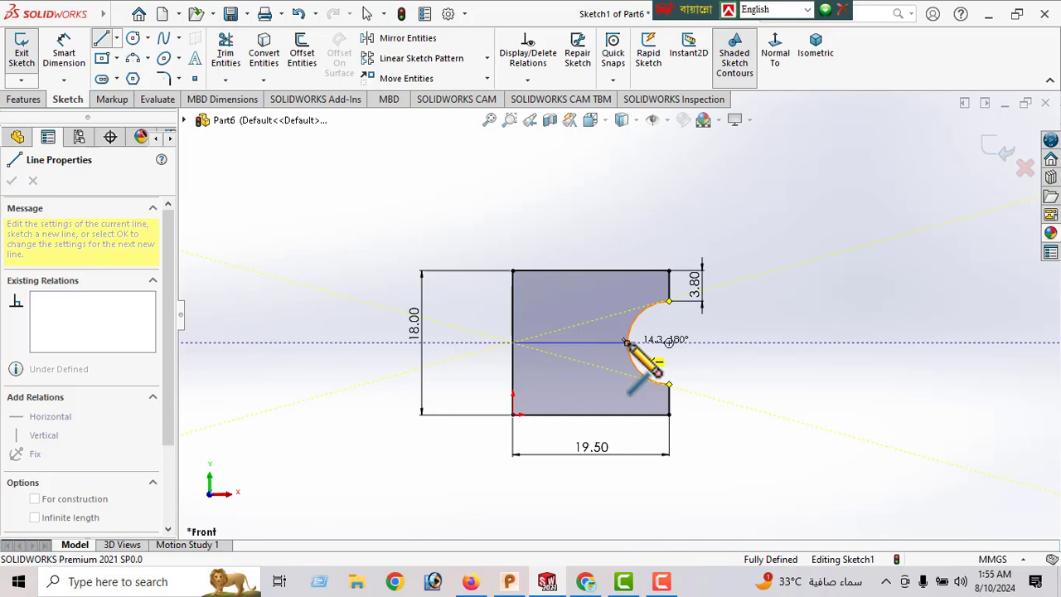
pyautogui.press('Escape')
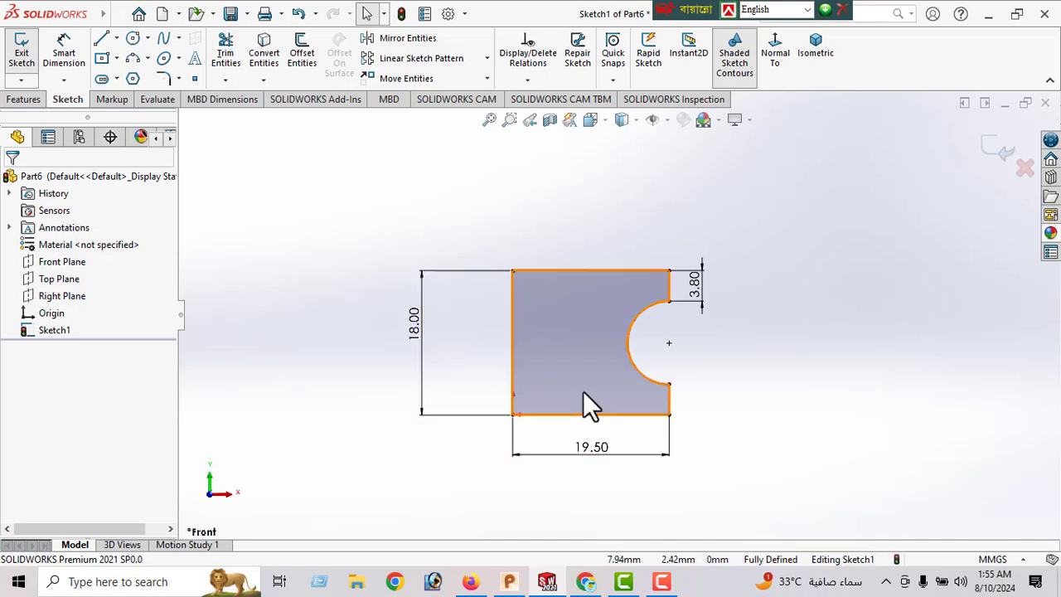
pyautogui.click(22, 100)
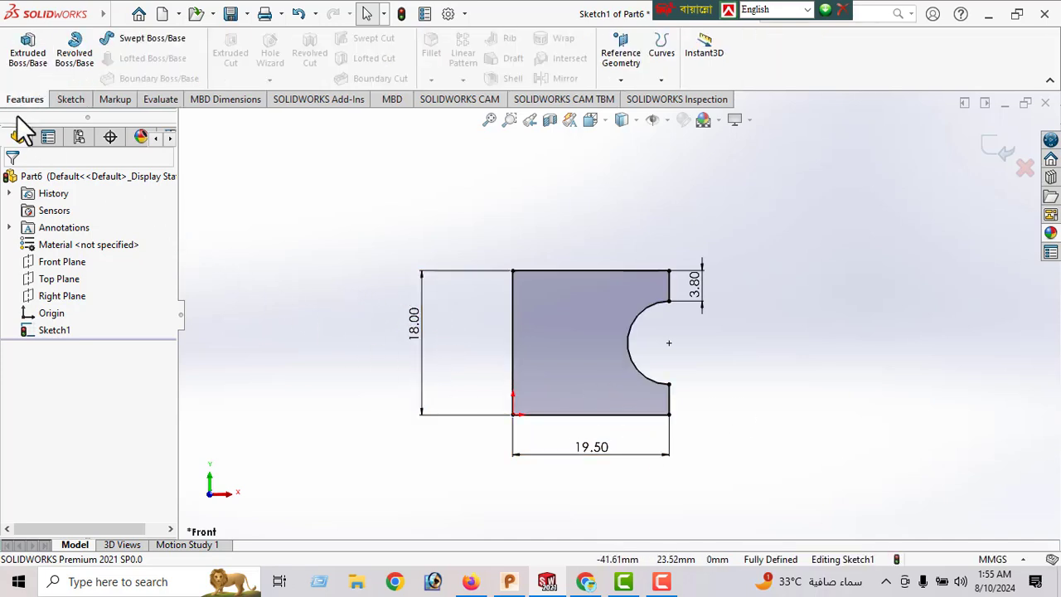
# Revolve the profile 360° about its left vertical edge (Line6) into the solid pulley
pyautogui.click(74, 57)
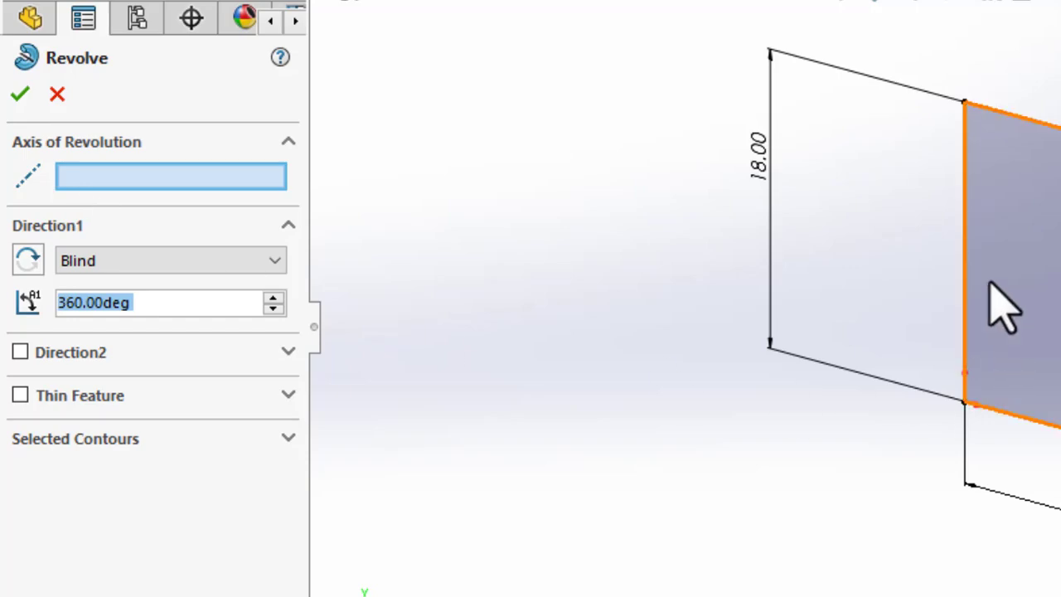
pyautogui.click(967, 240)
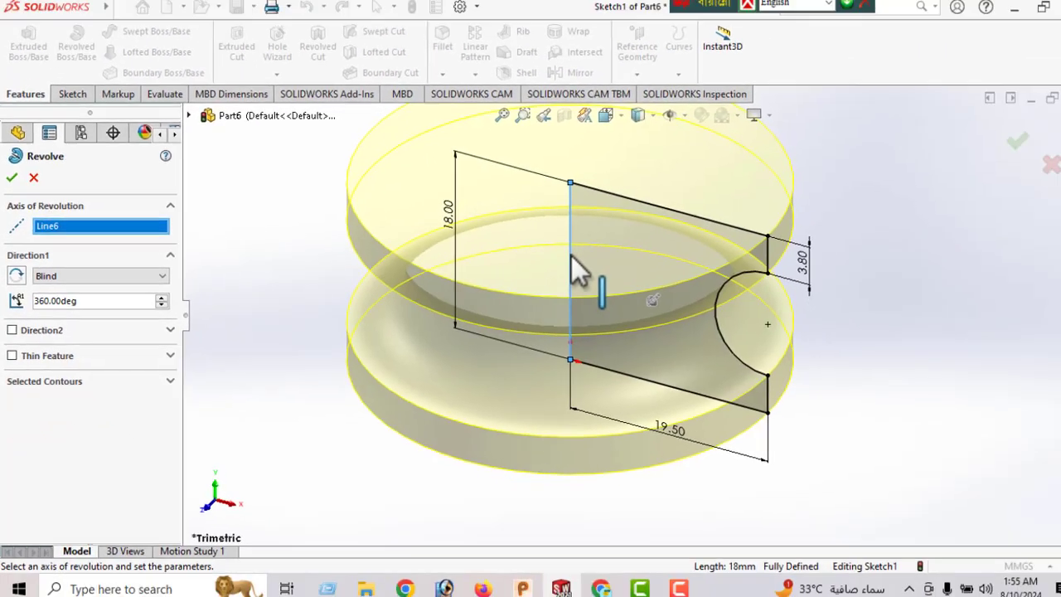
pyautogui.click(12, 182)
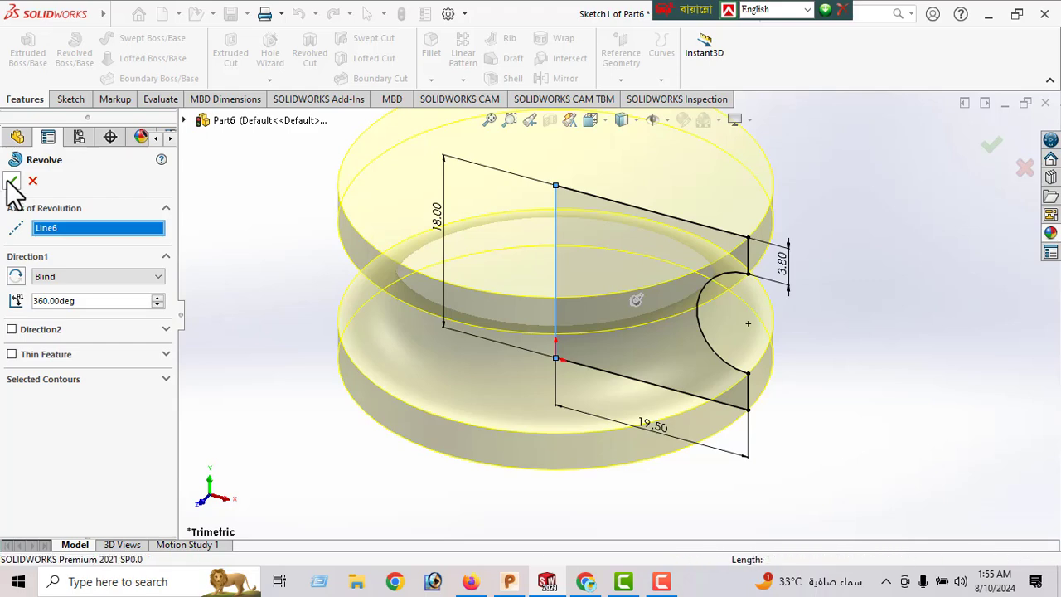
pyautogui.moveTo(560, 381); pyautogui.dragTo(655, 299, button='middle')
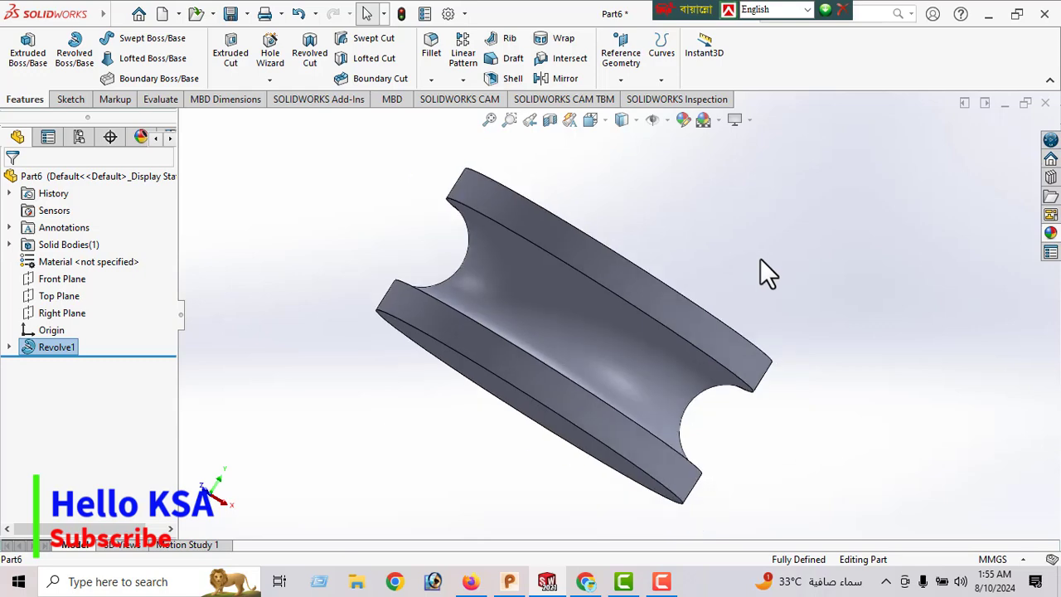
pyautogui.moveTo(528, 361)
pyautogui.mouseDown(button='middle')
pyautogui.moveTo(613, 435)
pyautogui.moveTo(770, 525)
pyautogui.moveTo(821, 445)
pyautogui.moveTo(729, 501)
pyautogui.moveTo(719, 547)
pyautogui.moveTo(461, 379)
pyautogui.moveTo(514, 457)
pyautogui.mouseUp(button='middle')
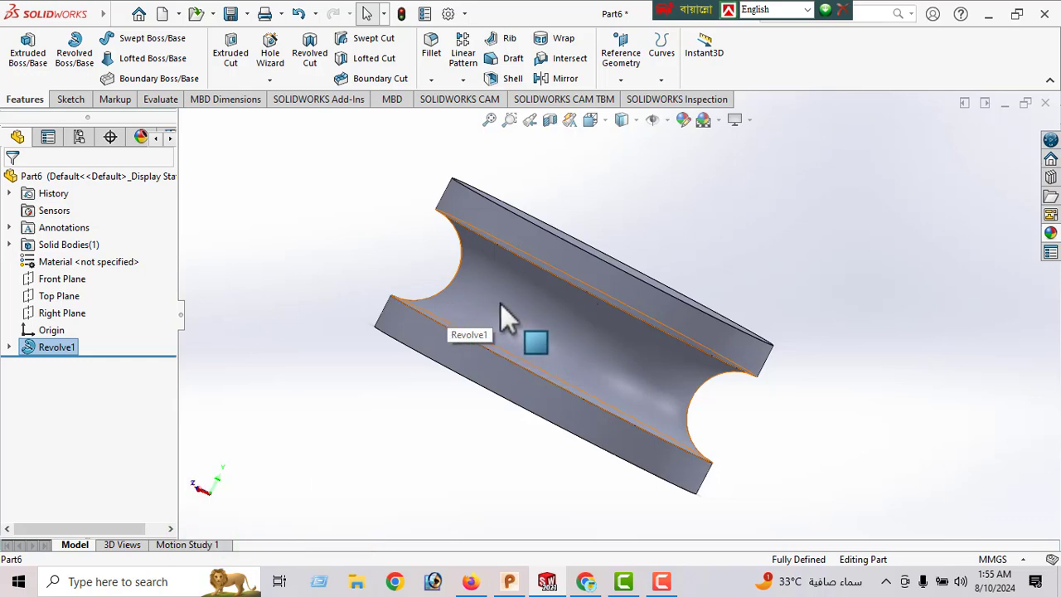
pyautogui.moveTo(457, 300); pyautogui.dragTo(544, 426, button='middle')
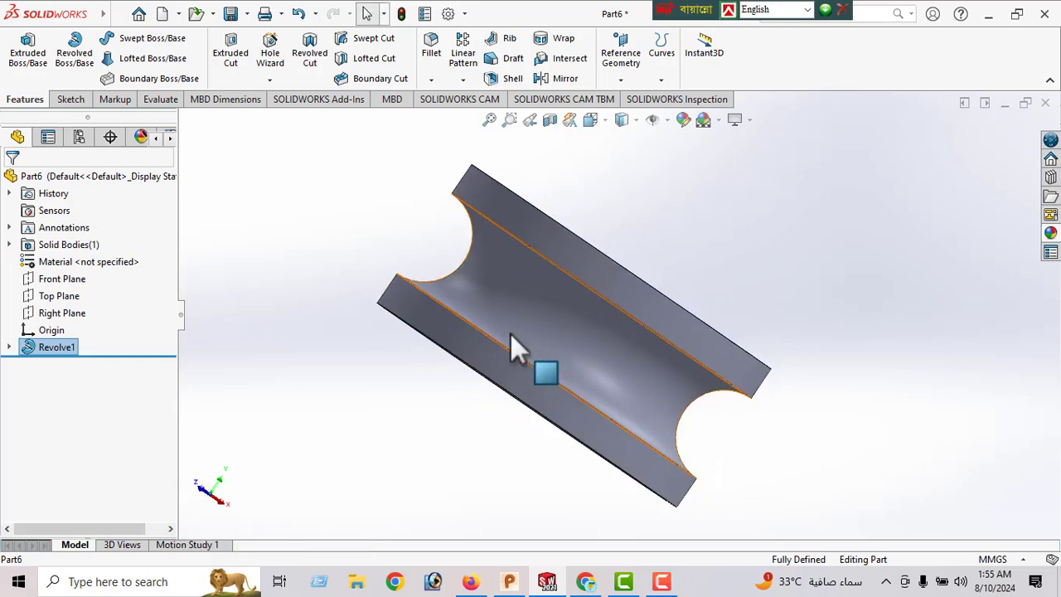
pyautogui.moveTo(512, 348)
pyautogui.mouseDown(button='middle')
pyautogui.moveTo(402, 290)
pyautogui.moveTo(371, 402)
pyautogui.moveTo(339, 279)
pyautogui.moveTo(293, 247)
pyautogui.mouseUp(button='middle')
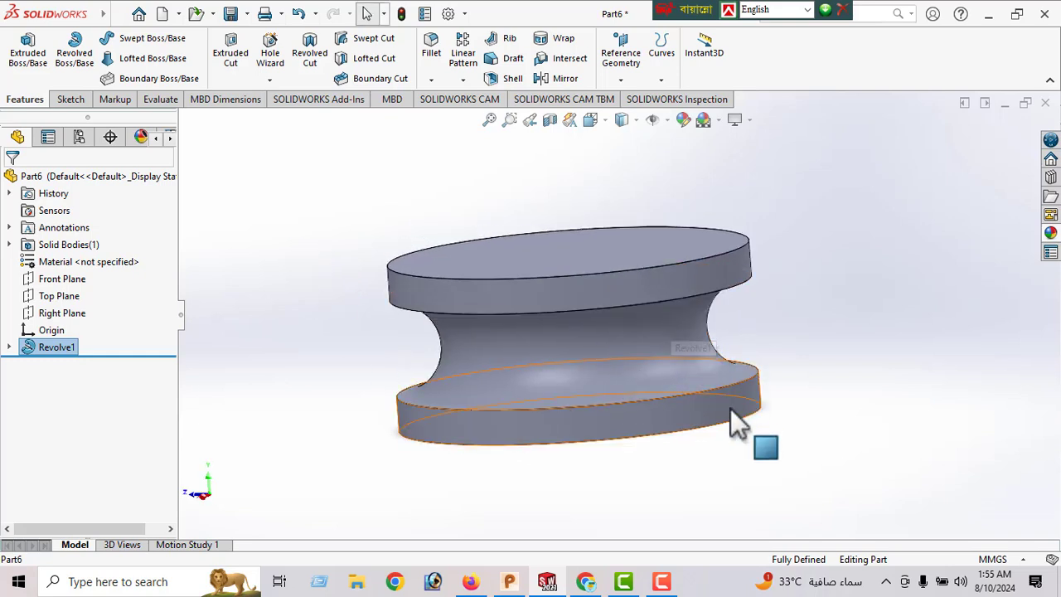
pyautogui.moveTo(735, 426)
pyautogui.mouseDown(button='middle')
pyautogui.moveTo(732, 334)
pyautogui.moveTo(692, 257)
pyautogui.mouseUp(button='middle')
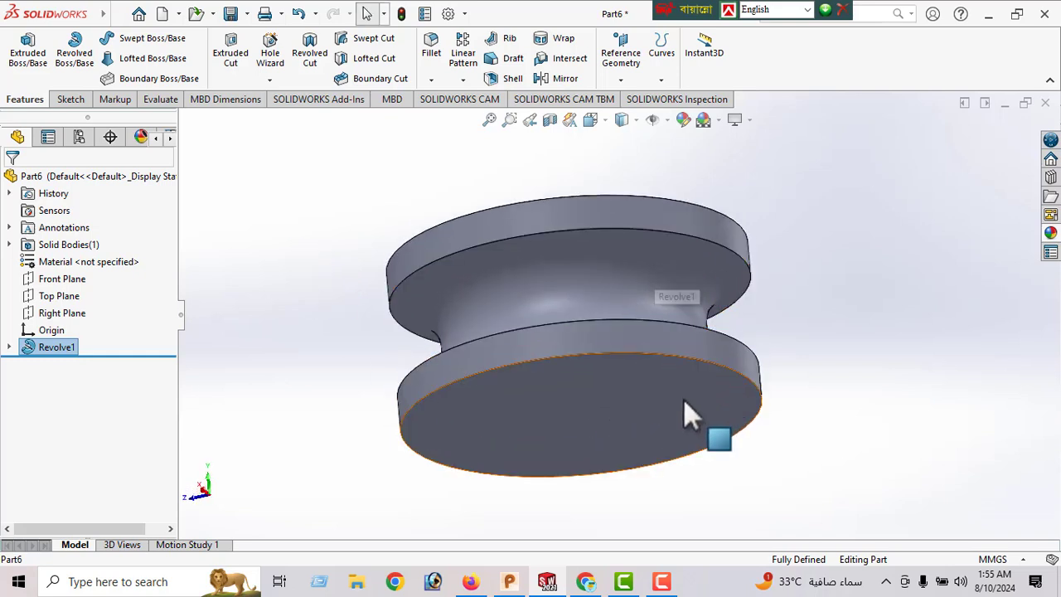
pyautogui.moveTo(687, 415)
pyautogui.mouseDown(button='middle')
pyautogui.moveTo(438, 254)
pyautogui.moveTo(673, 207)
pyautogui.moveTo(677, 426)
pyautogui.moveTo(457, 268)
pyautogui.moveTo(782, 237)
pyautogui.moveTo(862, 213)
pyautogui.moveTo(473, 332)
pyautogui.moveTo(397, 218)
pyautogui.moveTo(881, 308)
pyautogui.moveTo(772, 411)
pyautogui.moveTo(436, 350)
pyautogui.mouseUp(button='middle')
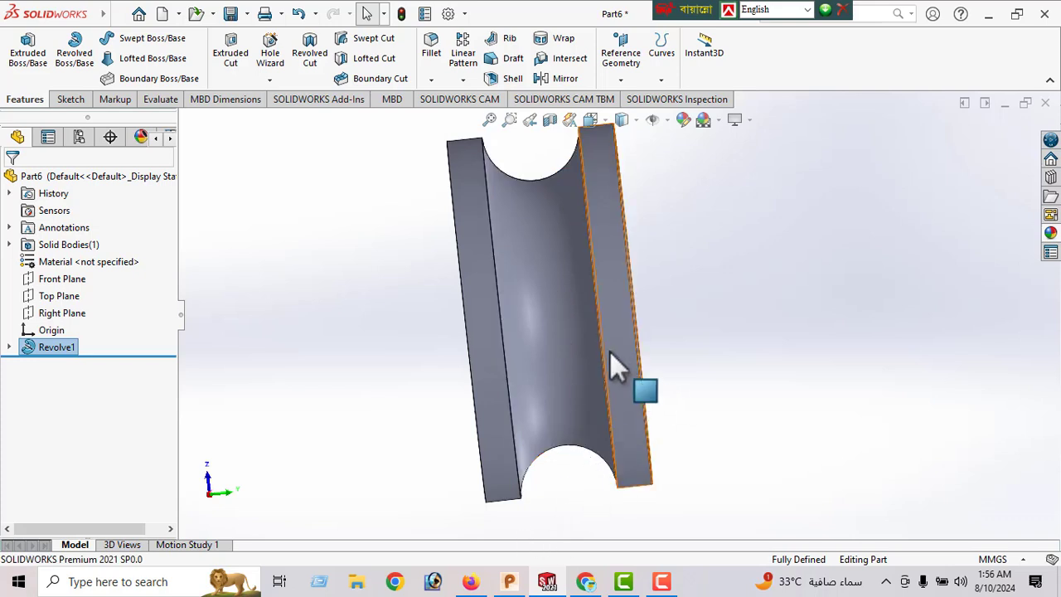
pyautogui.moveTo(592, 348)
pyautogui.mouseDown(button='middle')
pyautogui.moveTo(644, 470)
pyautogui.moveTo(600, 496)
pyautogui.mouseUp(button='middle')
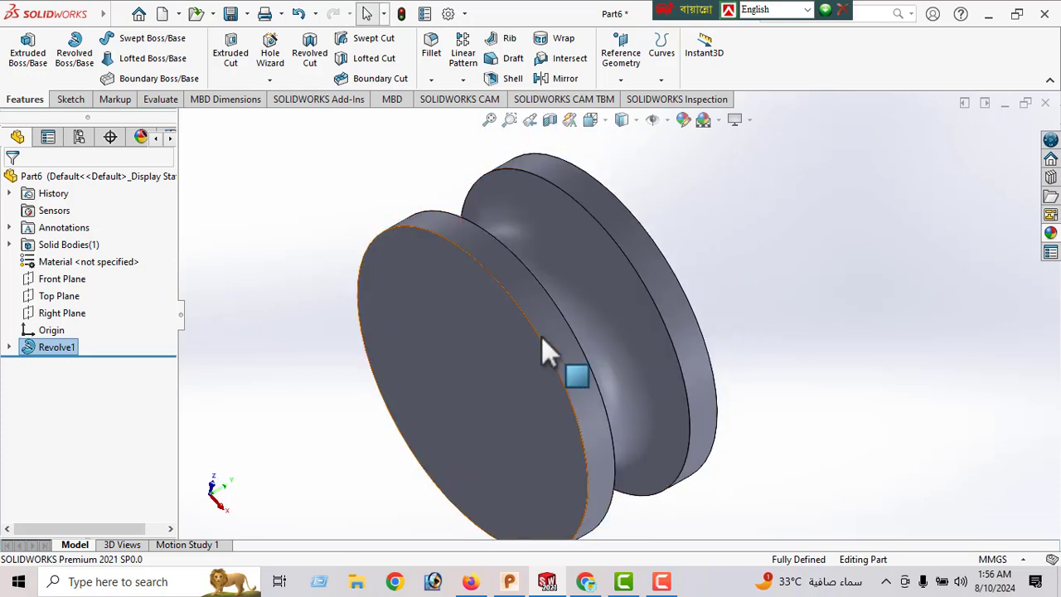
# Chamfer both outer rim edges of the pulley at 0.5 mm × 45°
pyautogui.click(430, 80)
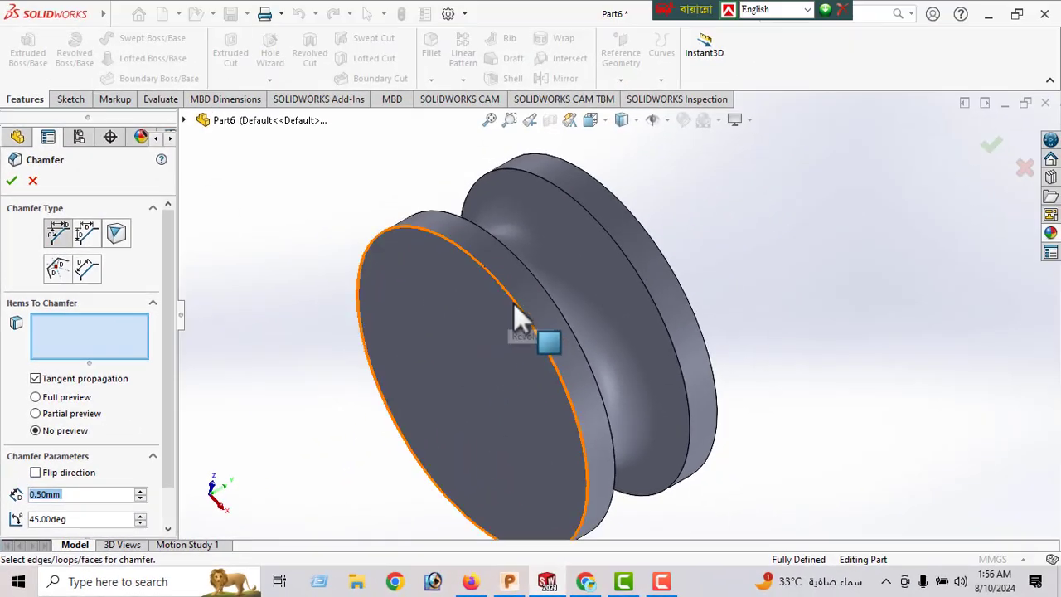
pyautogui.click(515, 303)
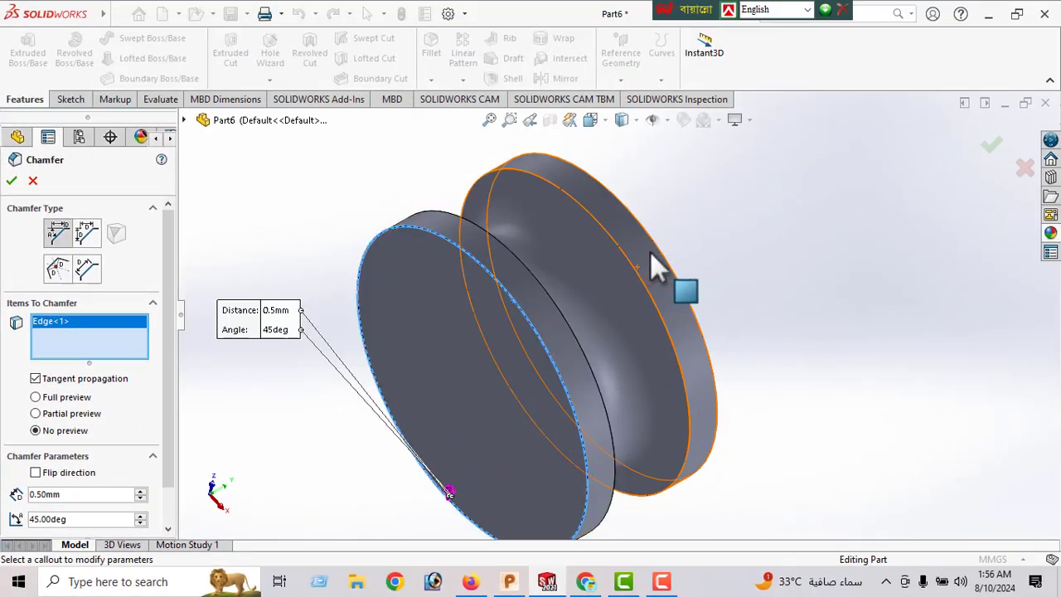
pyautogui.click(657, 252)
pyautogui.moveTo(629, 309); pyautogui.dragTo(572, 331, button='middle')
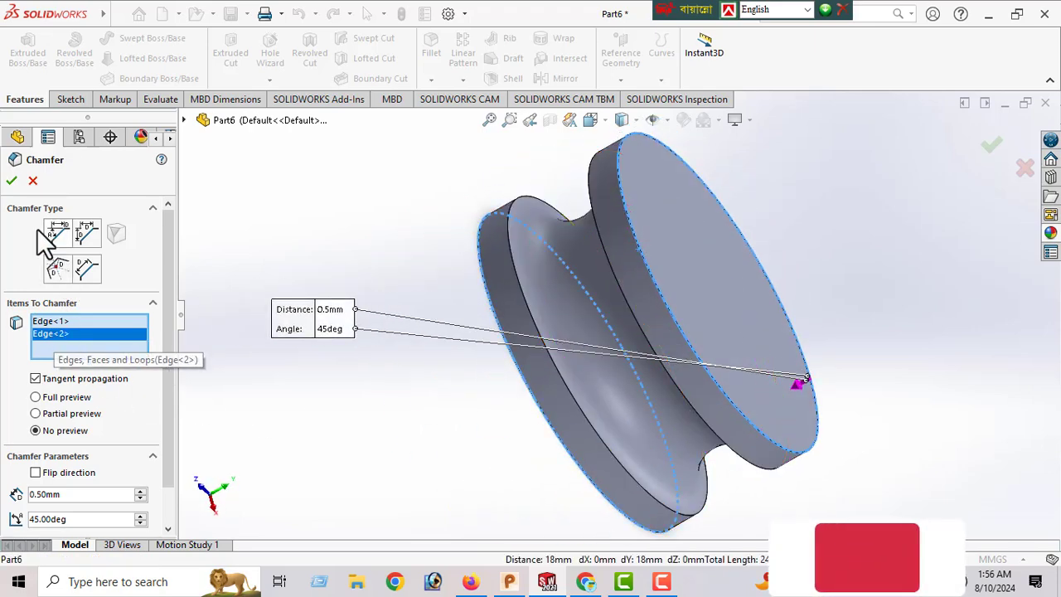
pyautogui.click(11, 182)
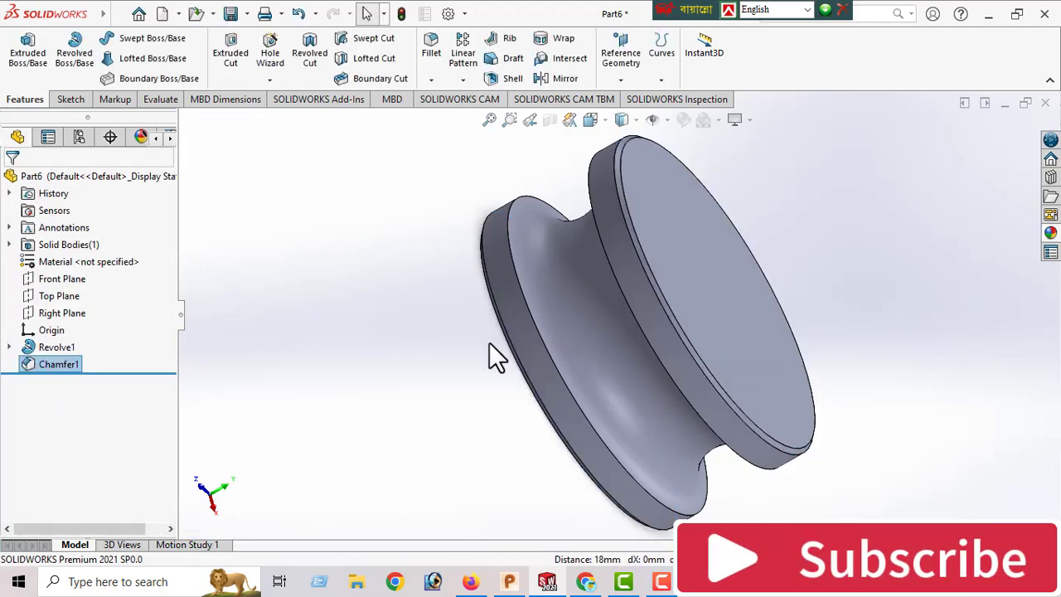
# On the pulley's flat end face, sketch a circle centred on the origin
pyautogui.moveTo(516, 332); pyautogui.dragTo(577, 292, button='middle')
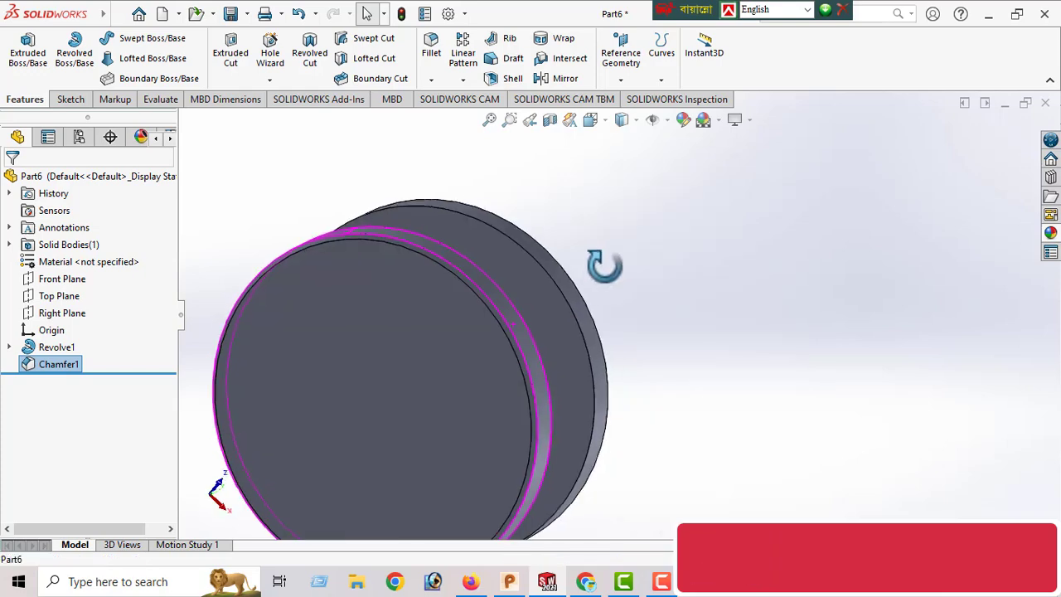
pyautogui.click(415, 361)
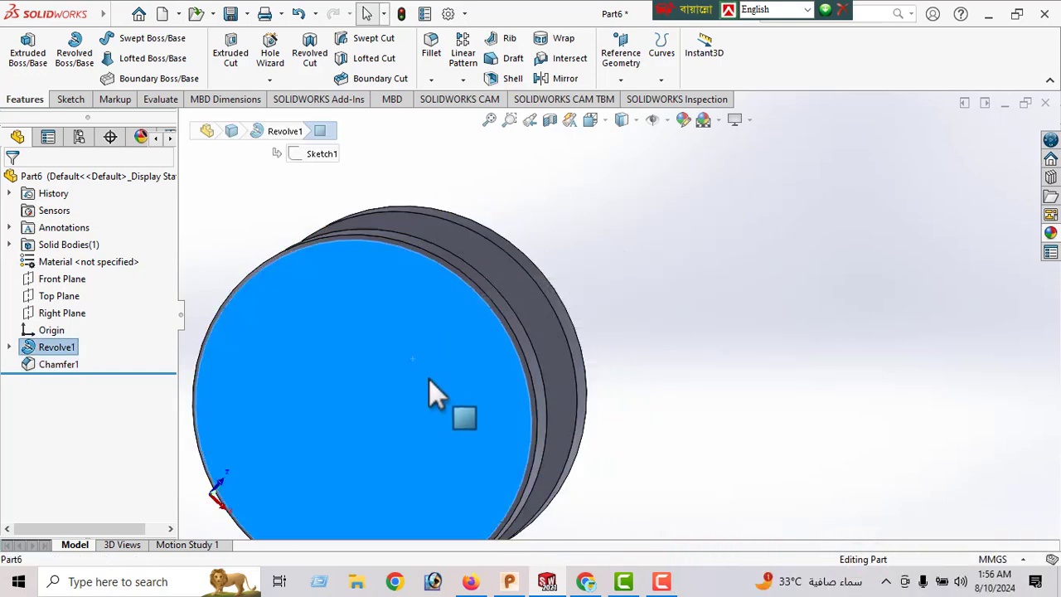
pyautogui.click(66, 99)
pyautogui.click(770, 45)
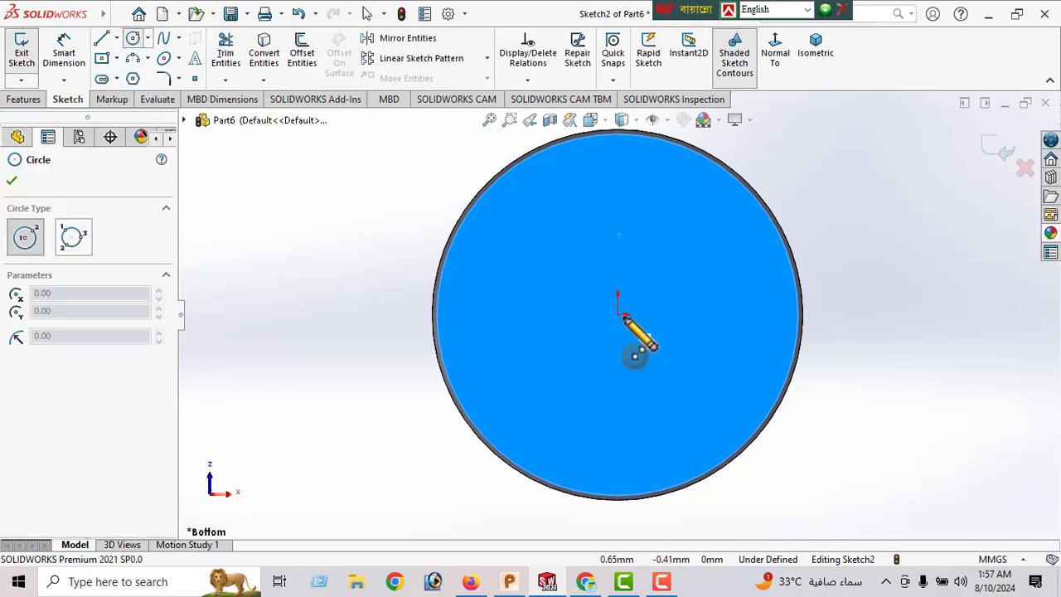
pyautogui.moveTo(618, 314); pyautogui.dragTo(703, 365)
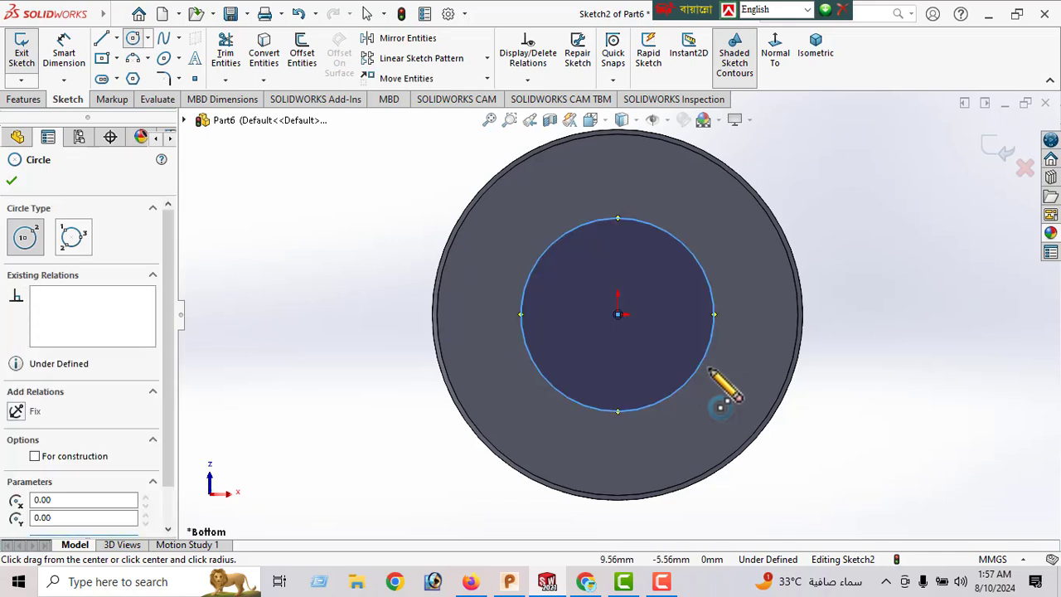
# Dimension the circle to Ø18 and return to the isometric view
pyautogui.click(60, 56)
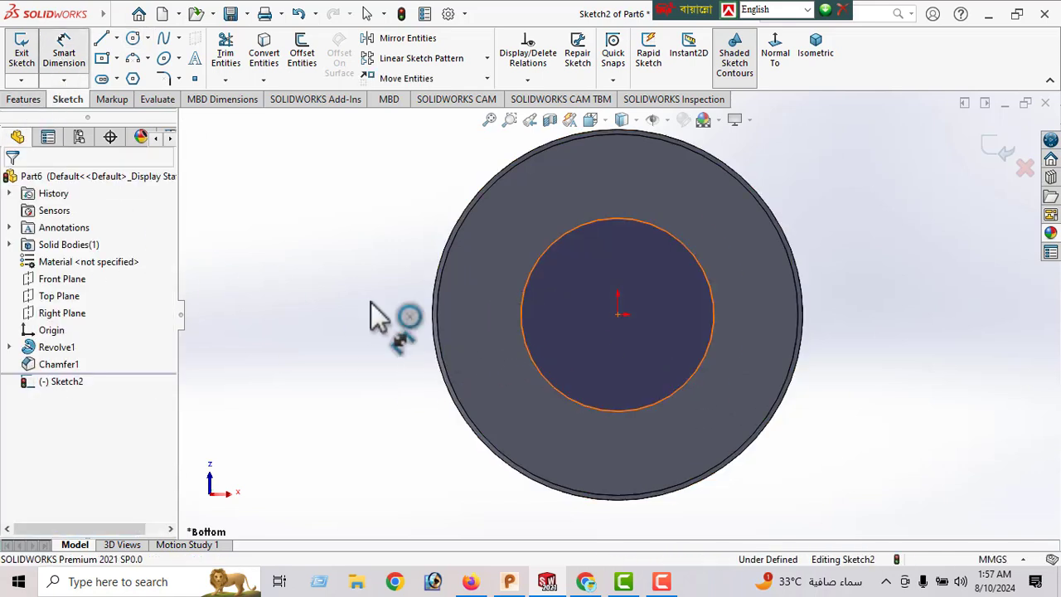
pyautogui.click(522, 307)
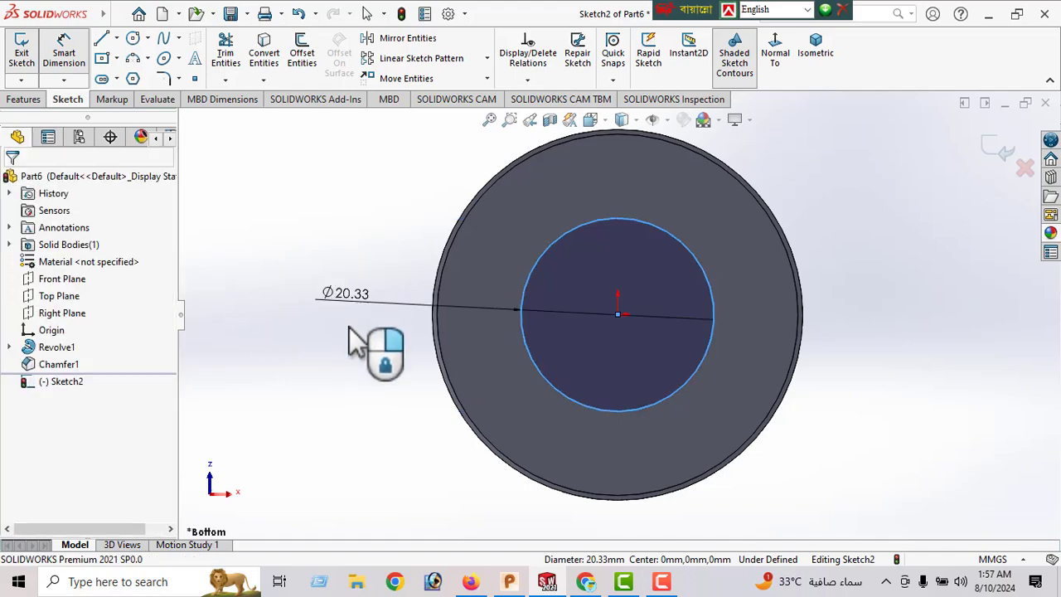
pyautogui.click(355, 340)
pyautogui.write('1')
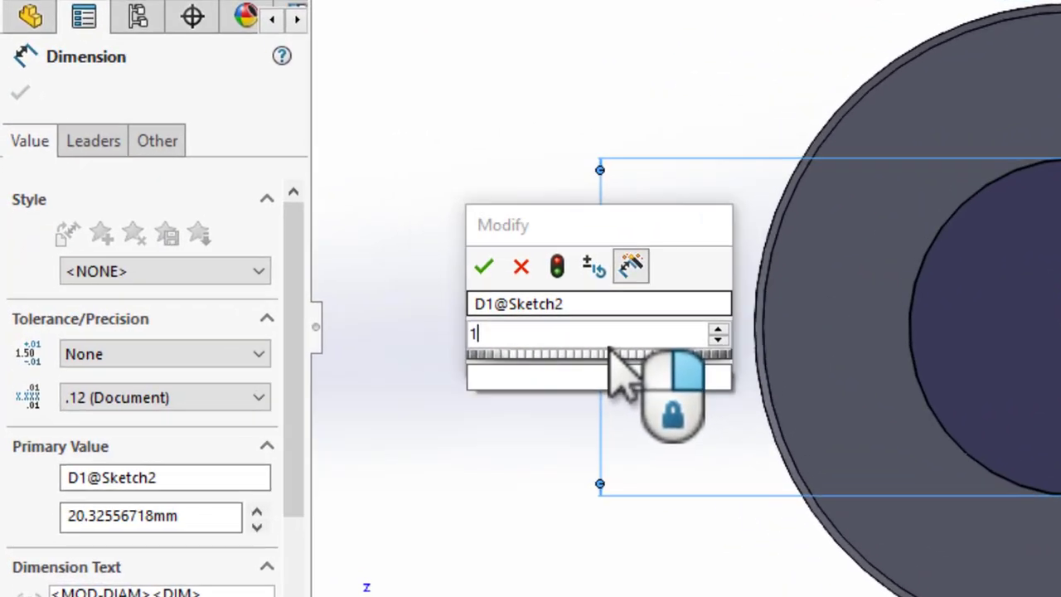
pyautogui.write('8')
pyautogui.press('Return')
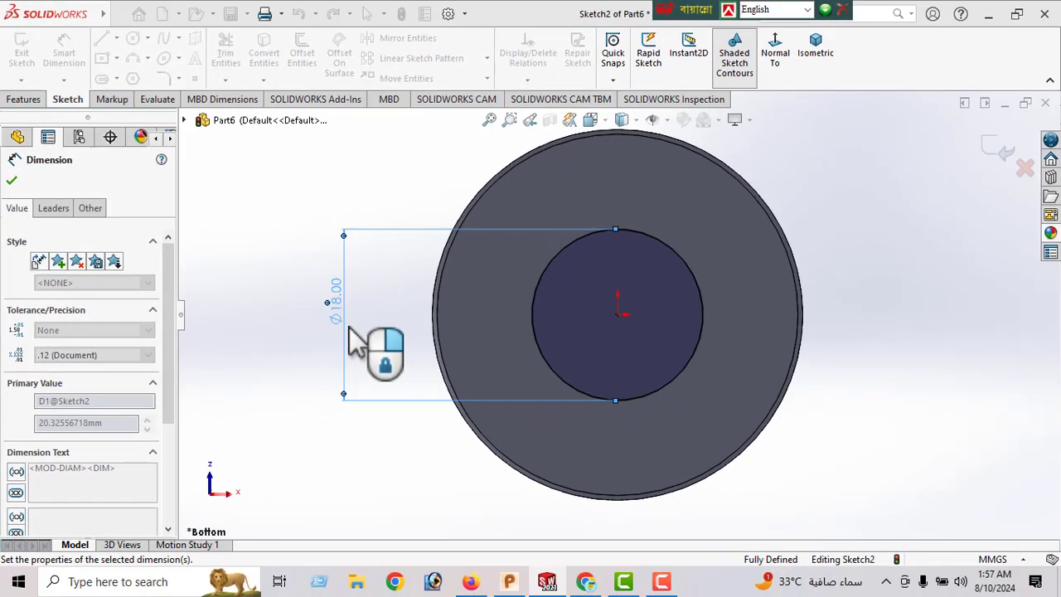
pyautogui.click(12, 180)
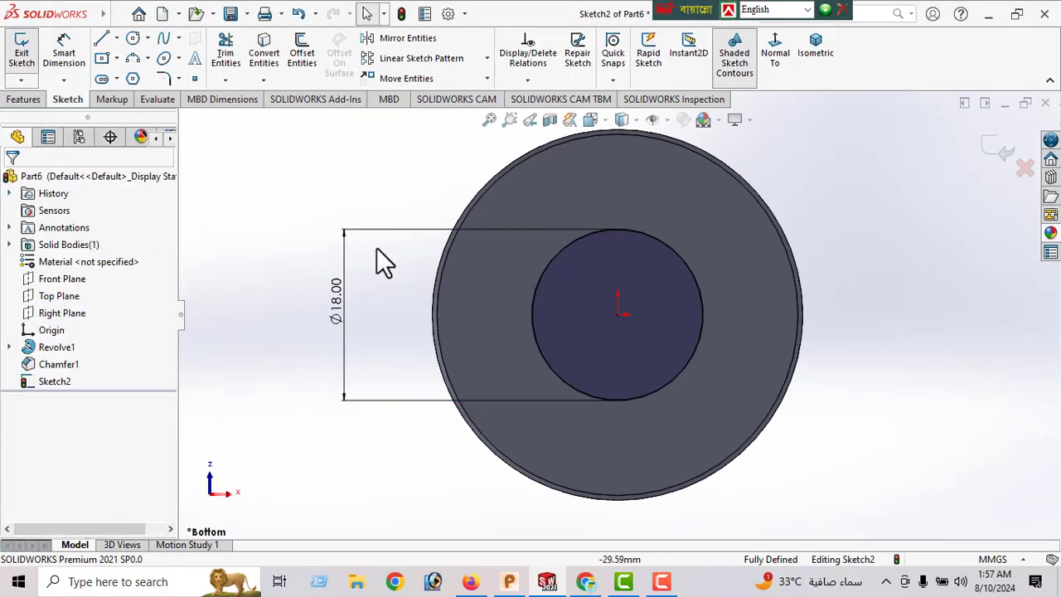
pyautogui.click(815, 58)
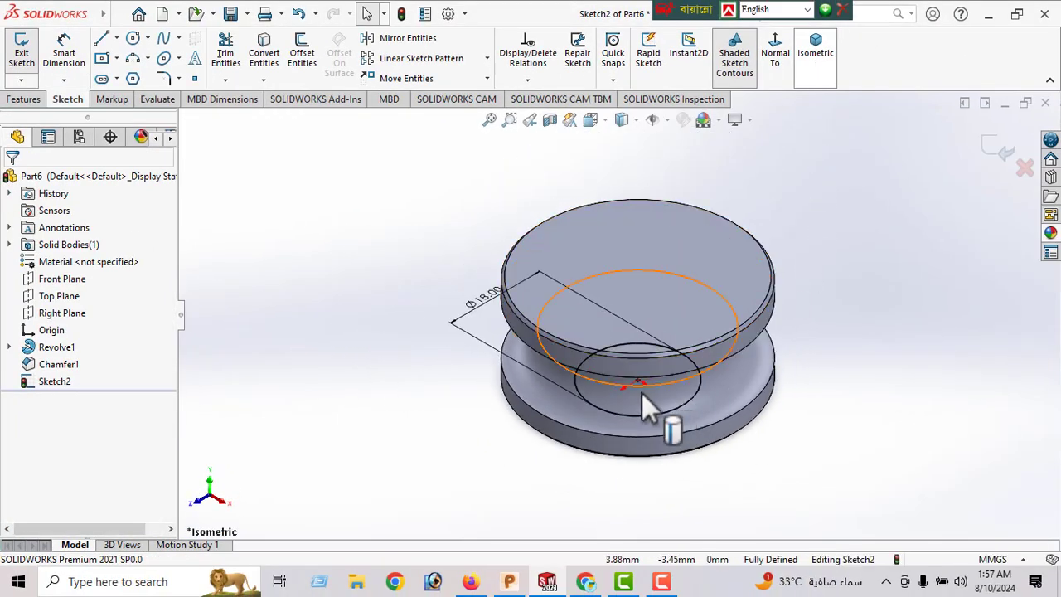
# Extruded-cut the Ø18 circle 34 mm deep to make the central hole
pyautogui.click(25, 100)
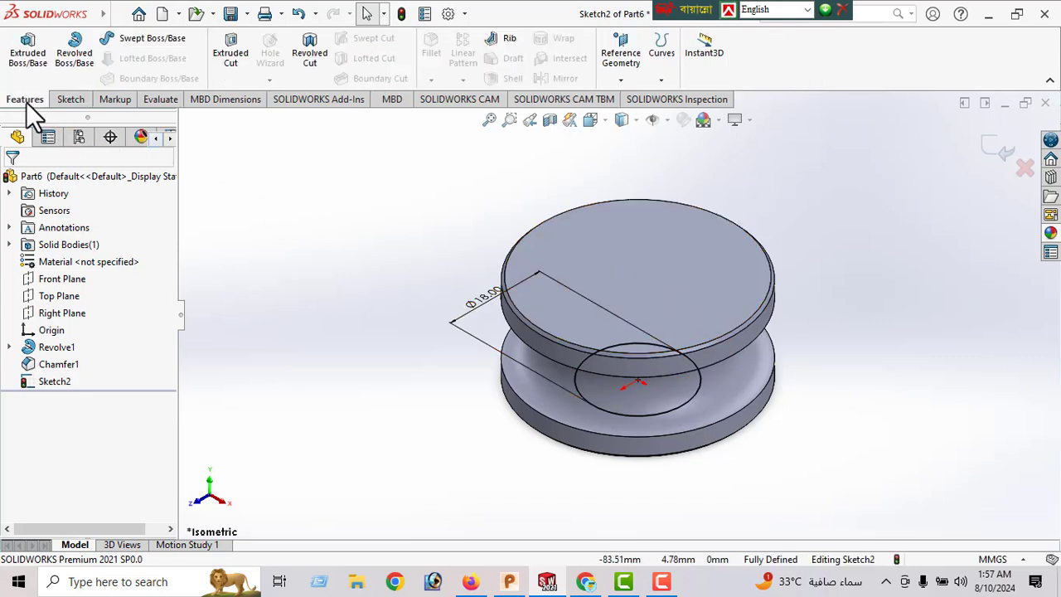
pyautogui.click(232, 66)
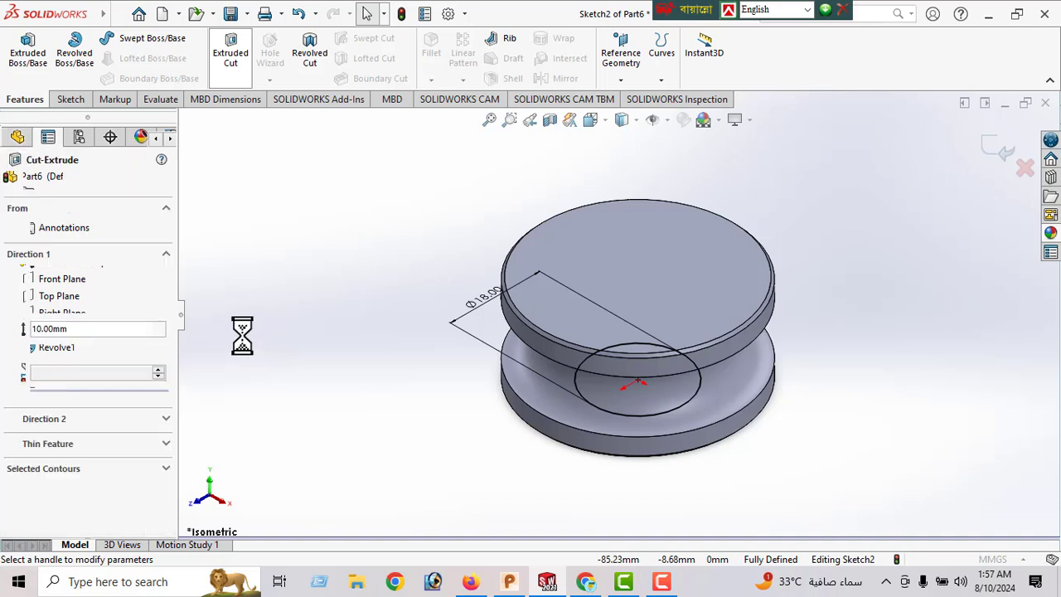
pyautogui.click(636, 316)
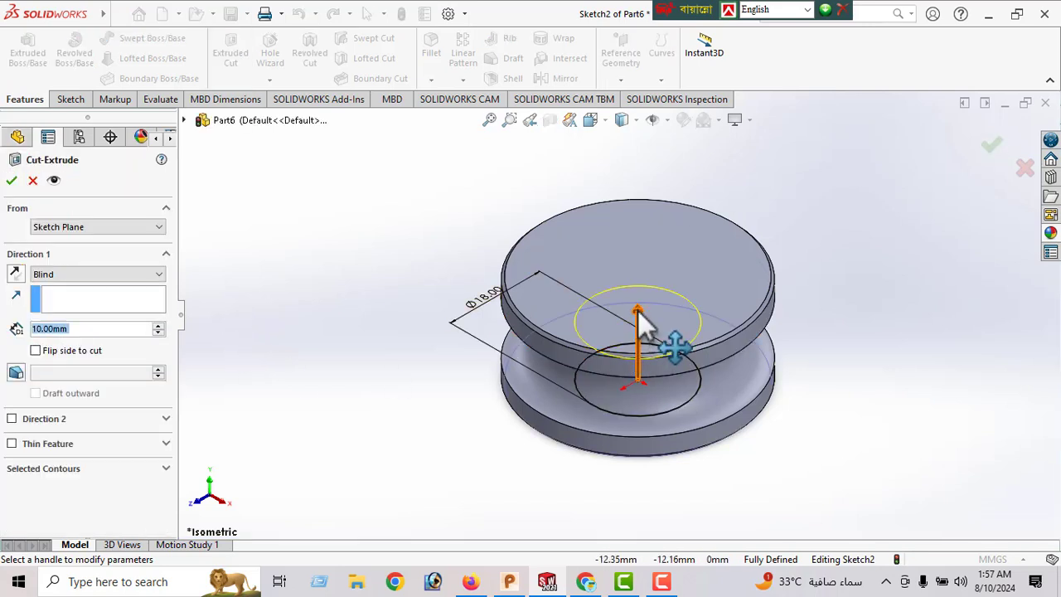
pyautogui.click(637, 183)
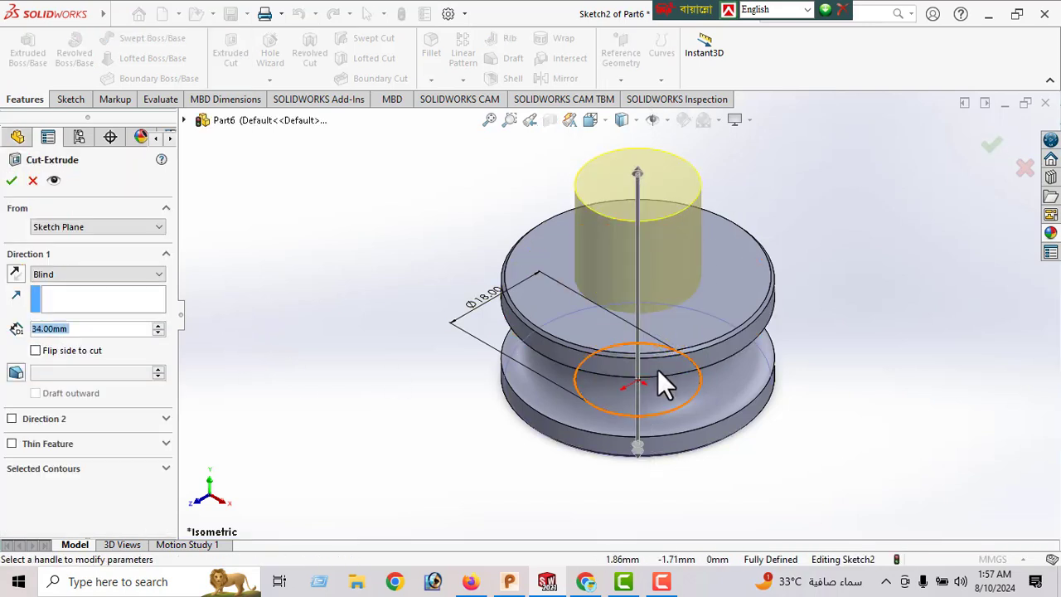
pyautogui.moveTo(658, 369)
pyautogui.mouseDown(button='middle')
pyautogui.moveTo(674, 237)
pyautogui.moveTo(664, 241)
pyautogui.mouseUp(button='middle')
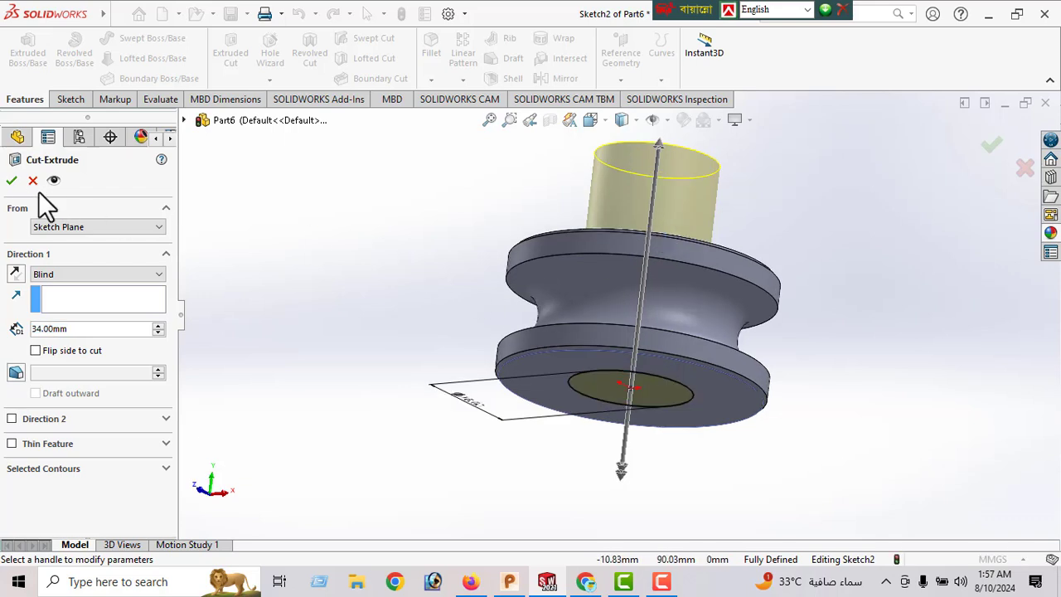
pyautogui.click(11, 182)
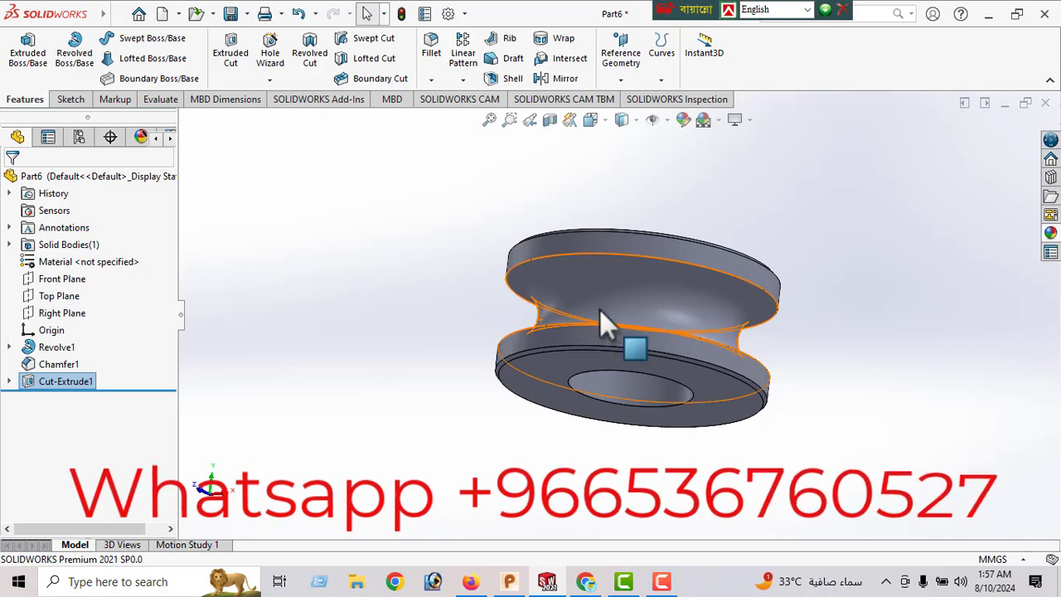
pyautogui.moveTo(600, 308)
pyautogui.mouseDown(button='middle')
pyautogui.moveTo(580, 451)
pyautogui.moveTo(623, 241)
pyautogui.moveTo(616, 177)
pyautogui.moveTo(763, 434)
pyautogui.moveTo(692, 348)
pyautogui.moveTo(688, 178)
pyautogui.mouseUp(button='middle')
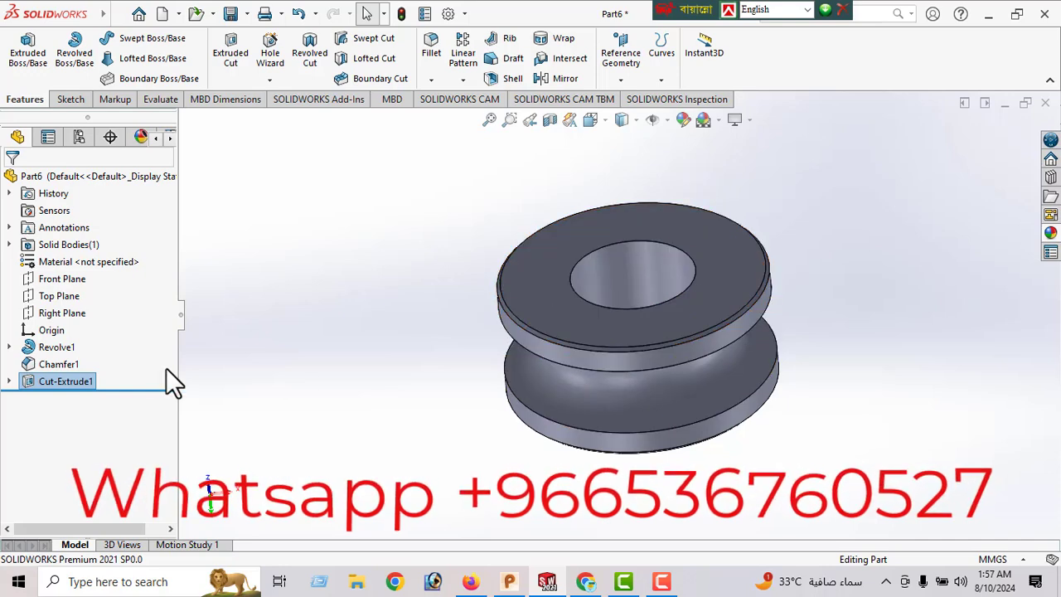
# Sketch a thin closed rectangle starting from the origin on the Front Plane
pyautogui.click(64, 282)
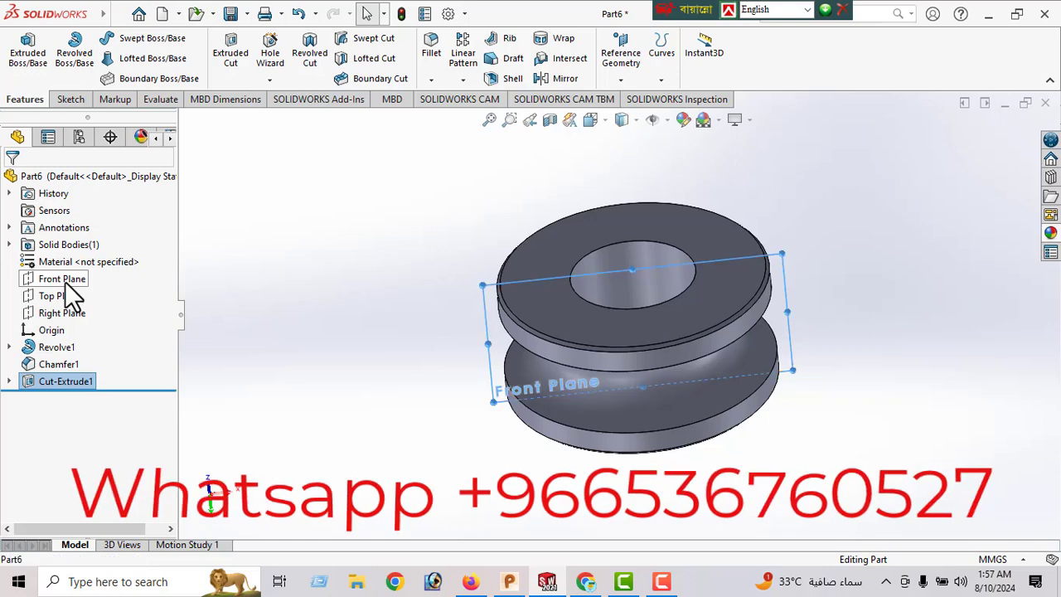
pyautogui.click(78, 259)
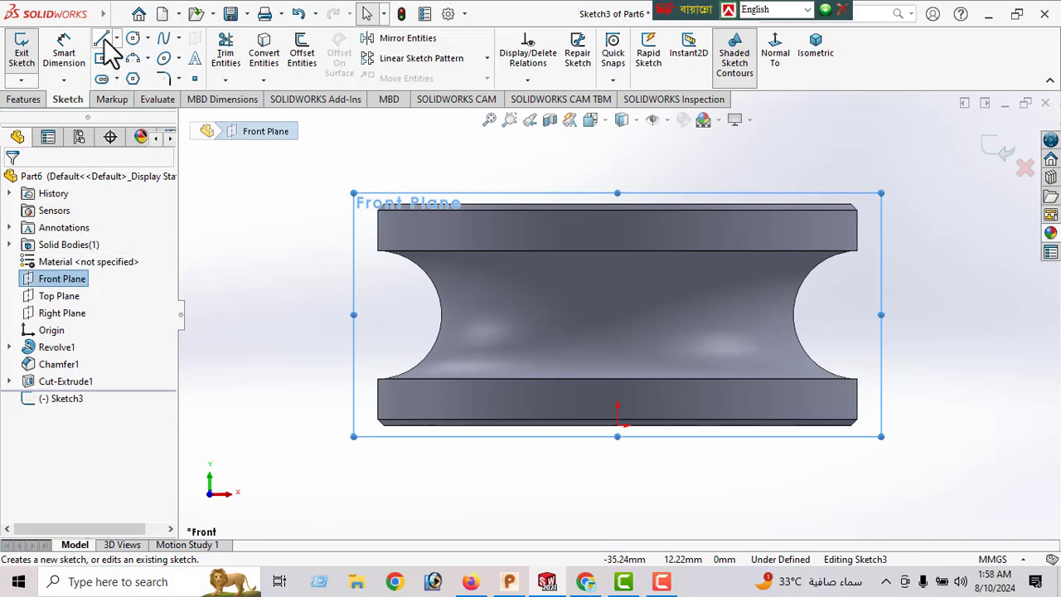
pyautogui.press('l')
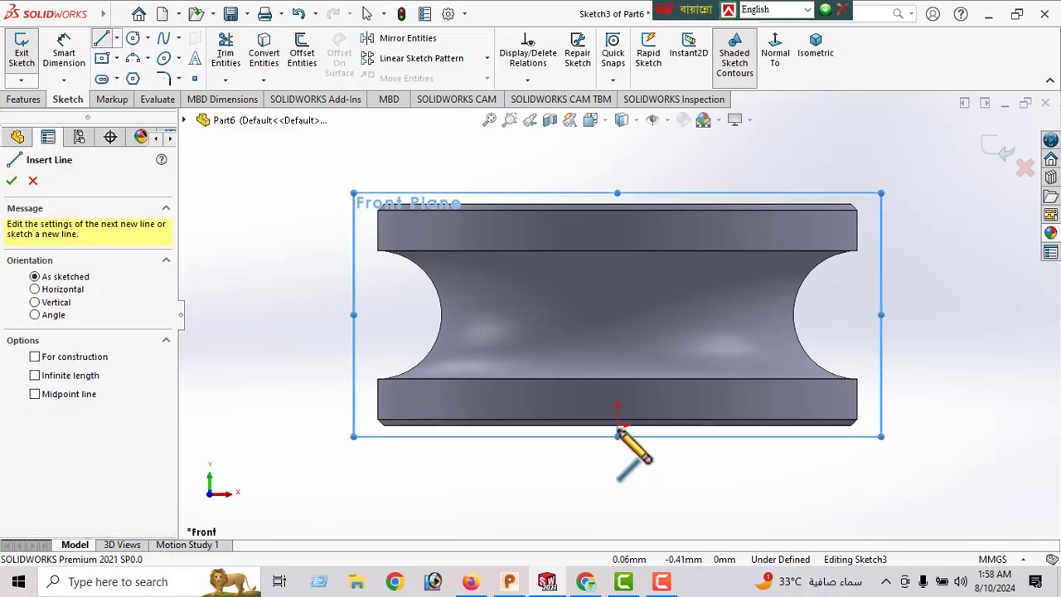
pyautogui.click(618, 427)
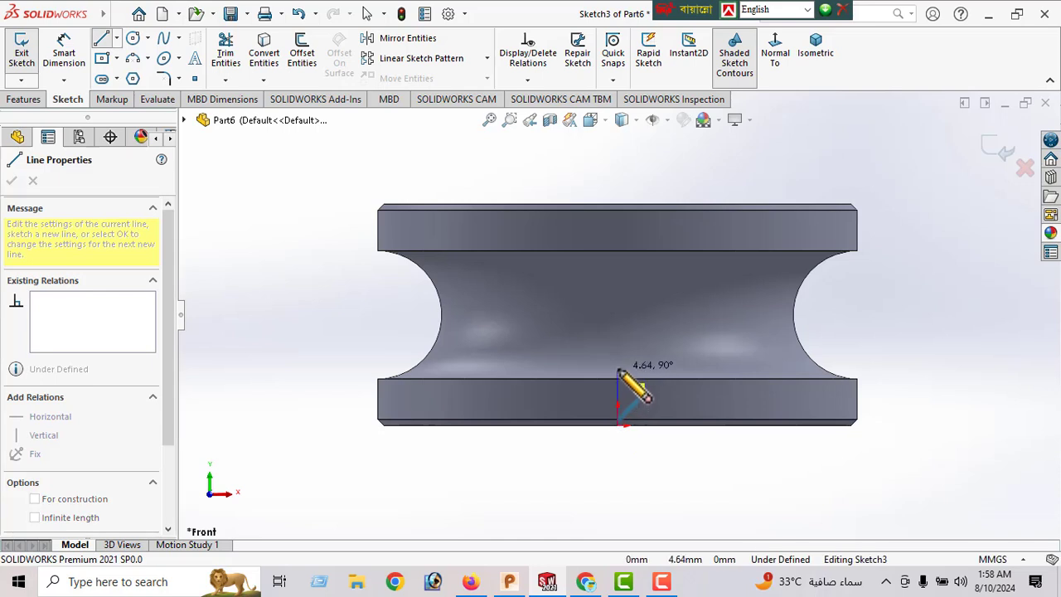
pyautogui.click(618, 369)
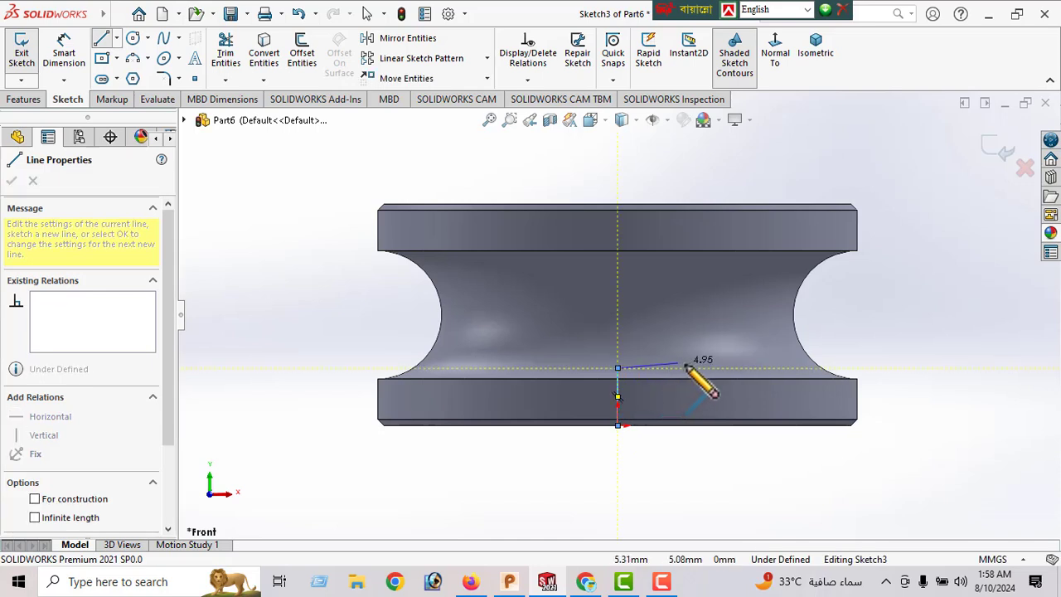
pyautogui.click(757, 368)
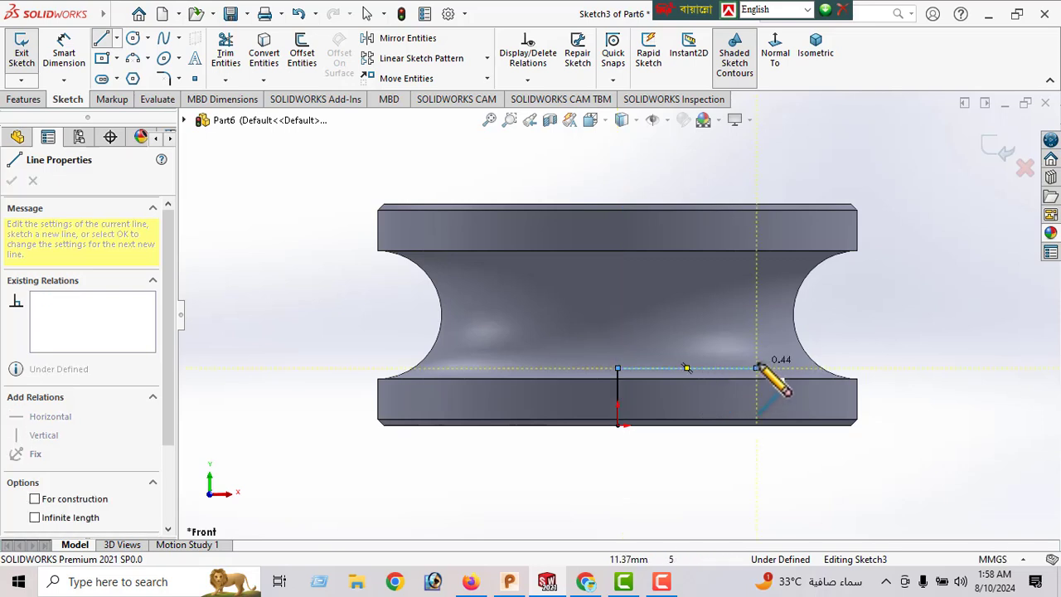
pyautogui.click(618, 356)
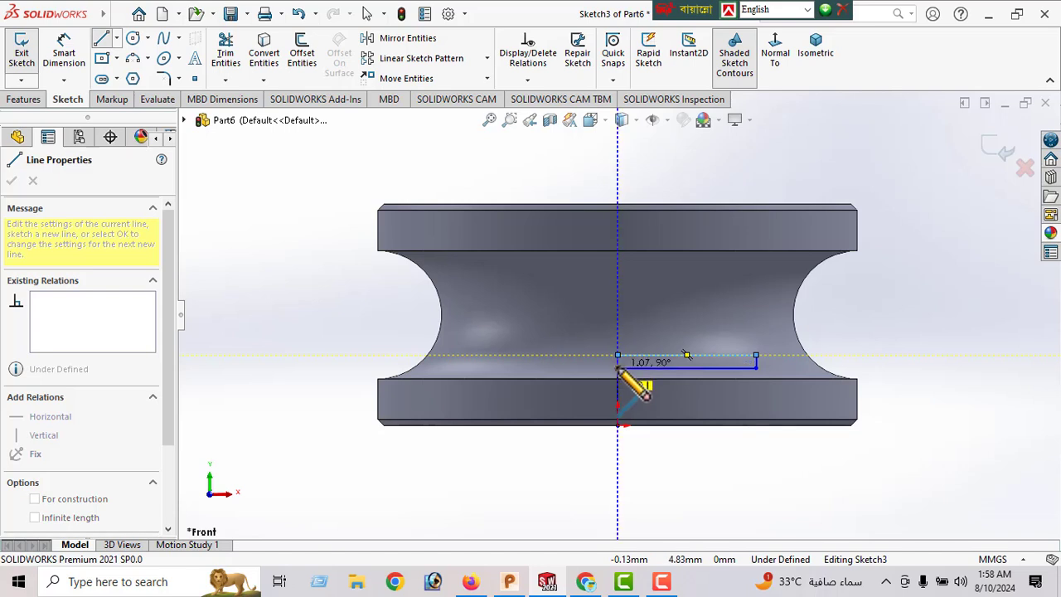
pyautogui.click(618, 367)
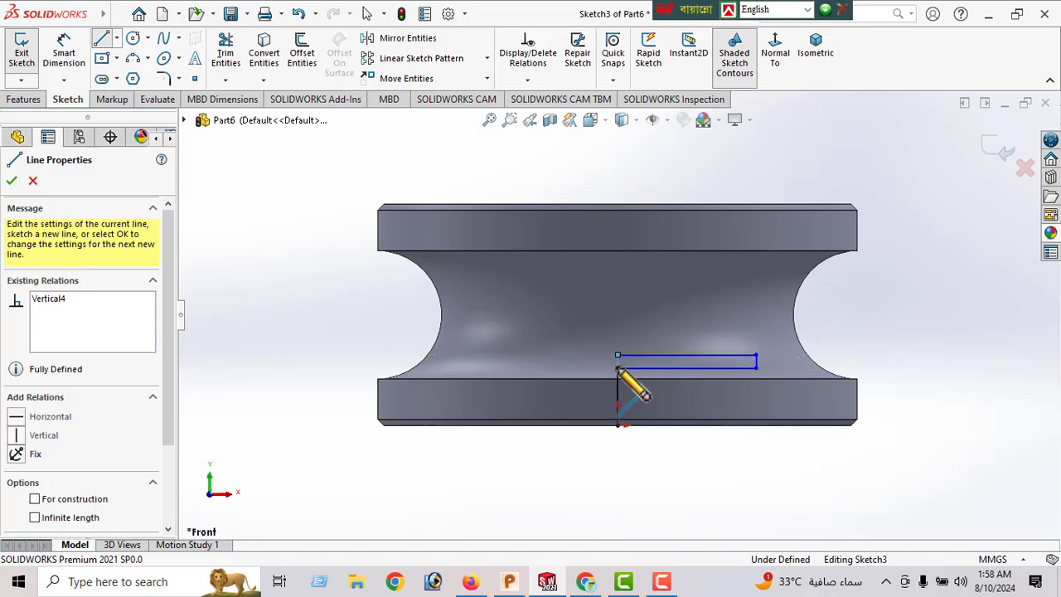
pyautogui.click(11, 181)
pyautogui.click(13, 182)
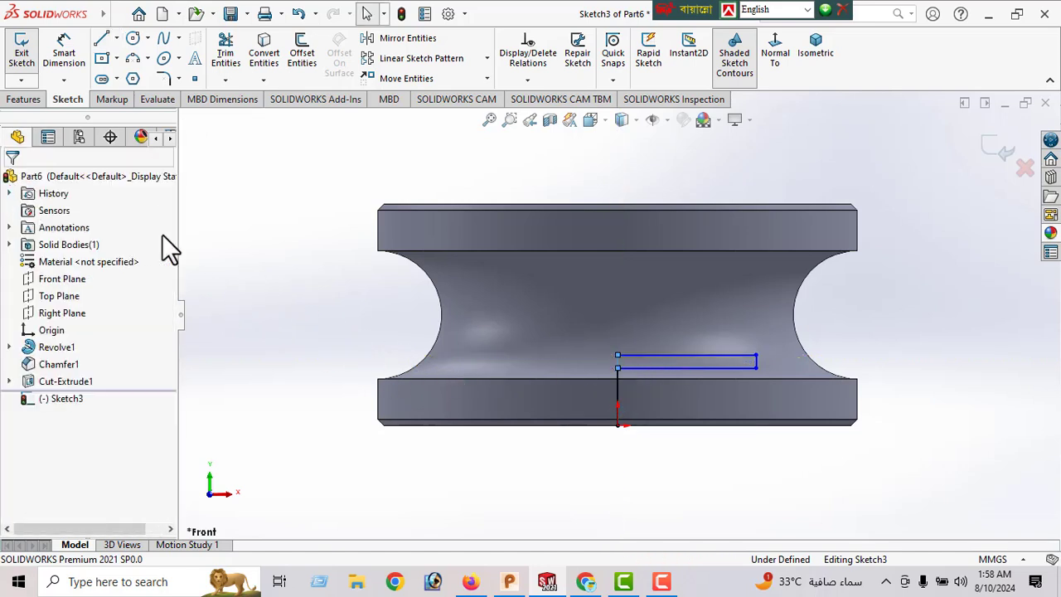
# Dimension the rectangle 3.5 mm above the origin and 1 mm thick
pyautogui.click(61, 58)
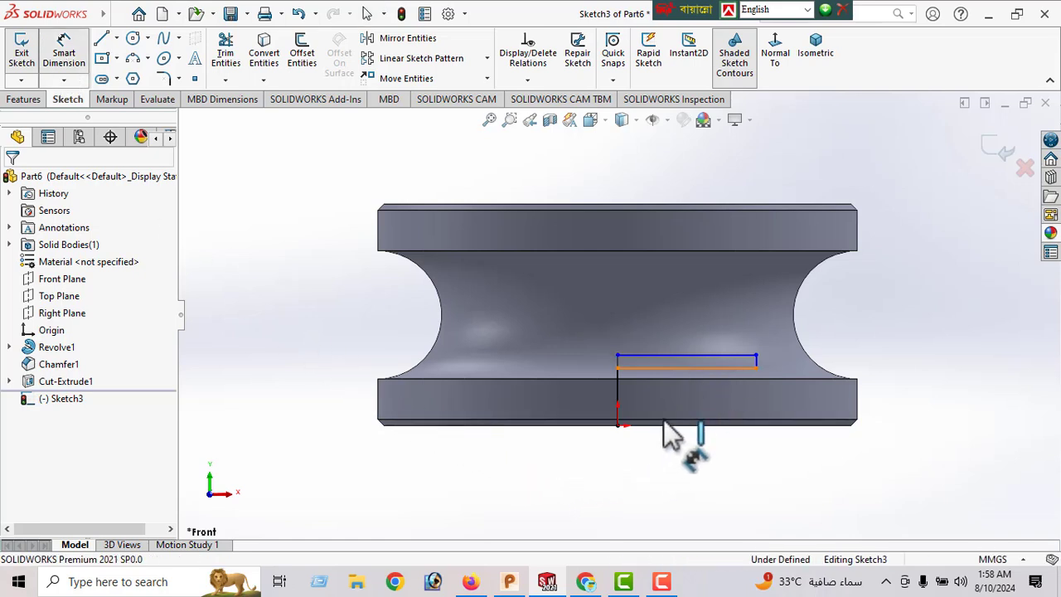
pyautogui.click(621, 426)
pyautogui.click(619, 427)
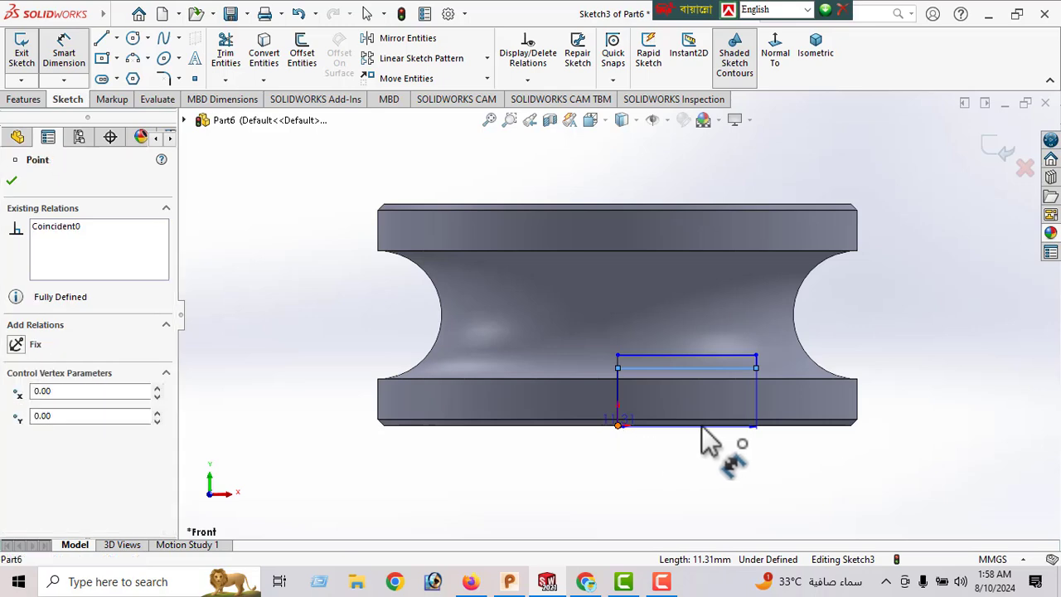
pyautogui.click(919, 406)
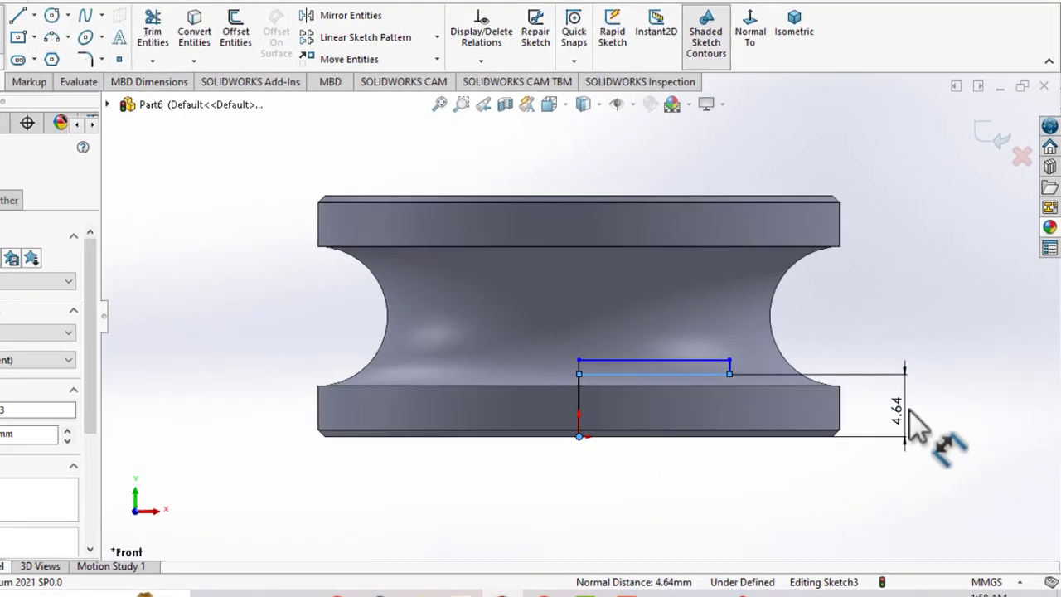
pyautogui.doubleClick(920, 402)
pyautogui.write('3.5')
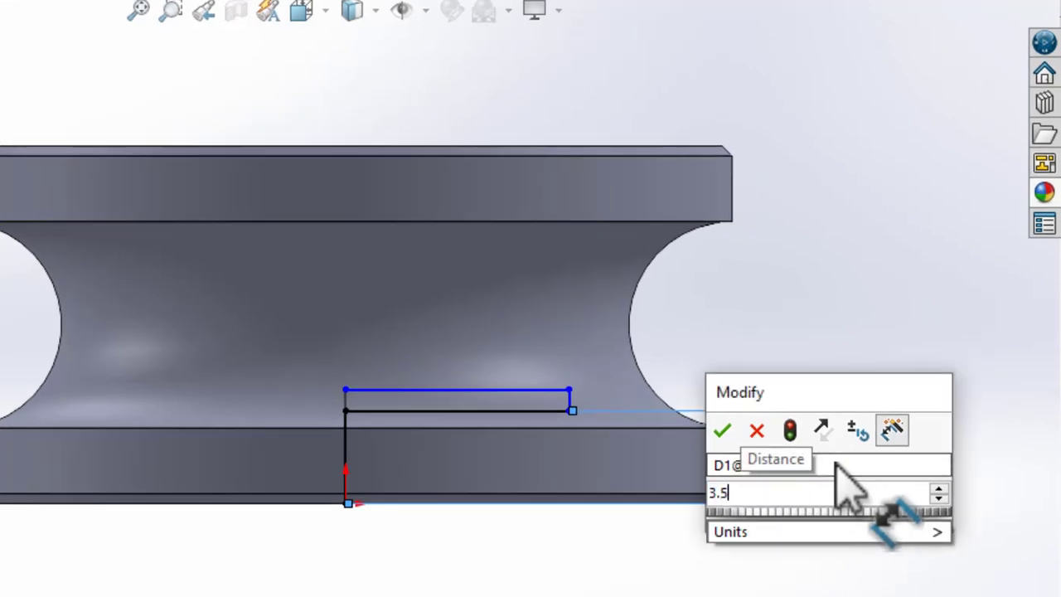
pyautogui.press('Return')
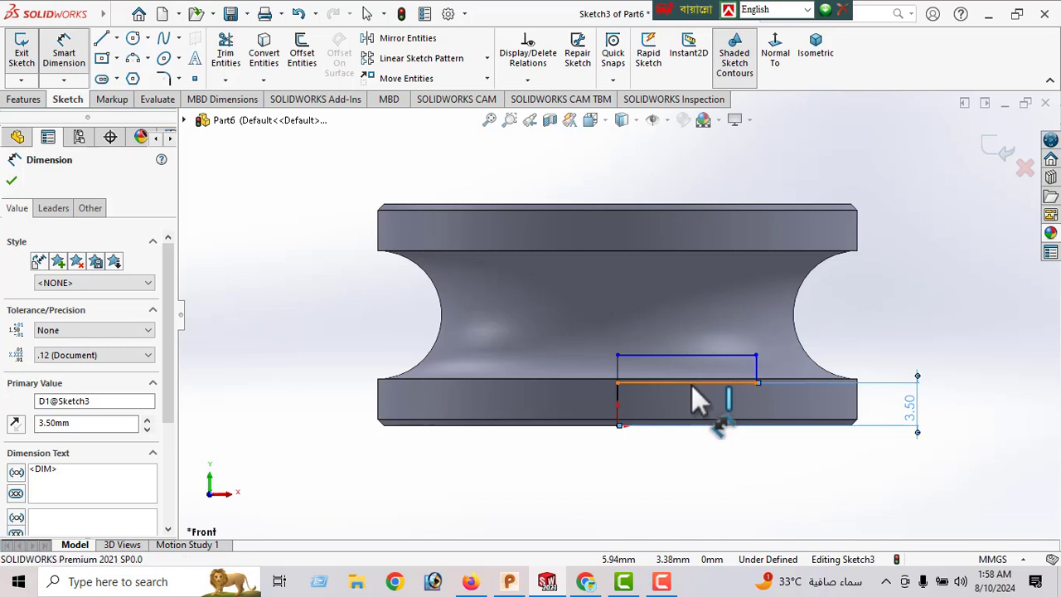
pyautogui.click(696, 356)
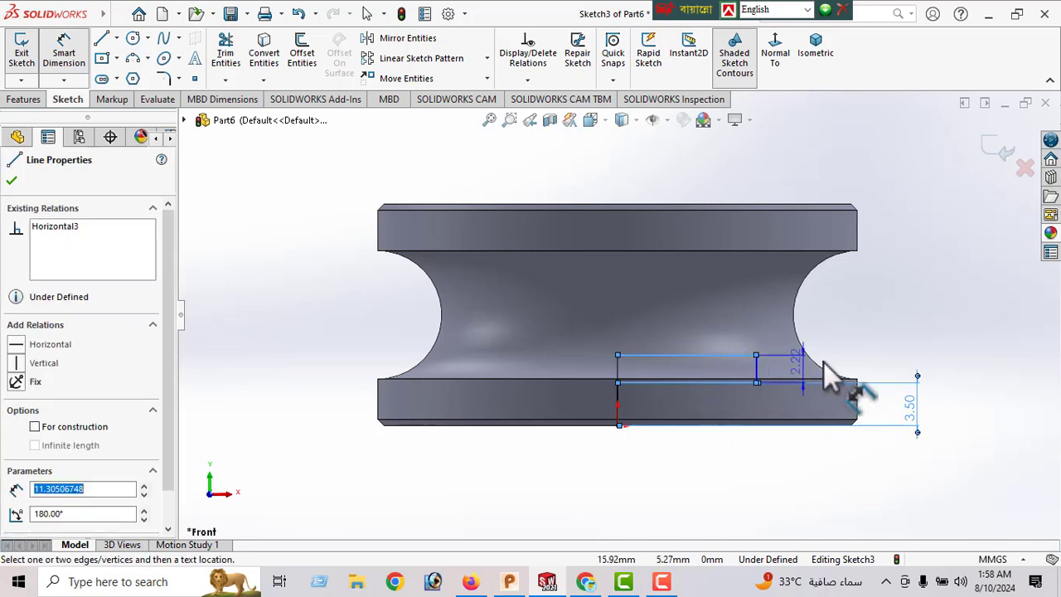
pyautogui.click(860, 362)
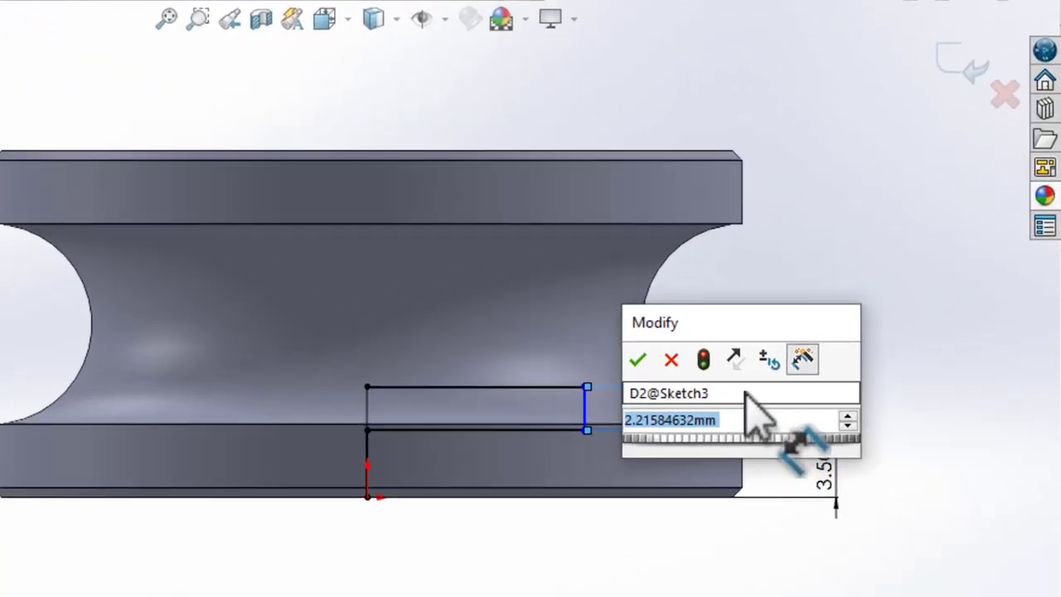
pyautogui.write('1')
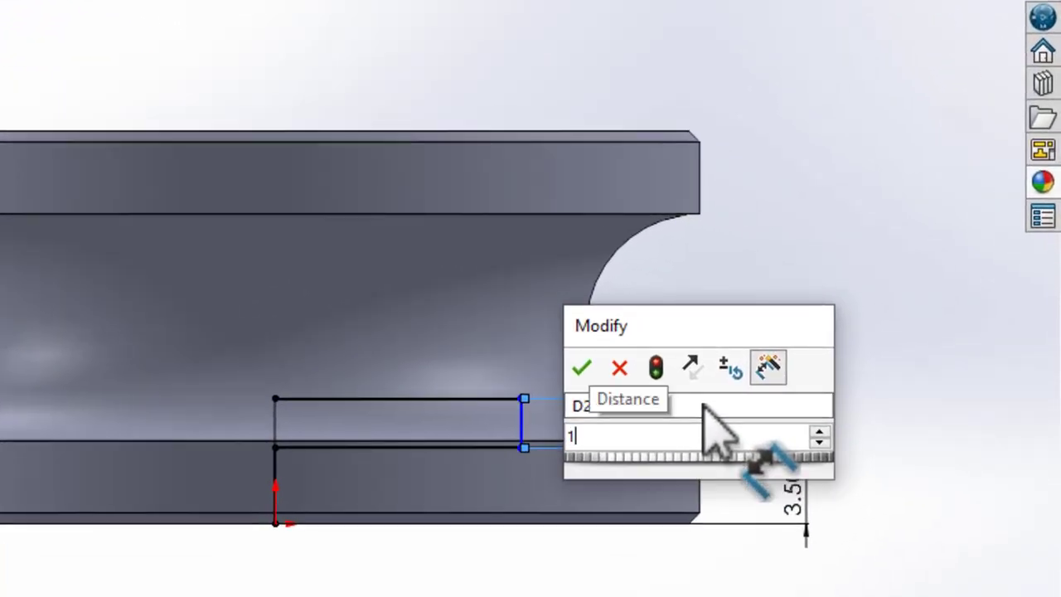
pyautogui.press('Return')
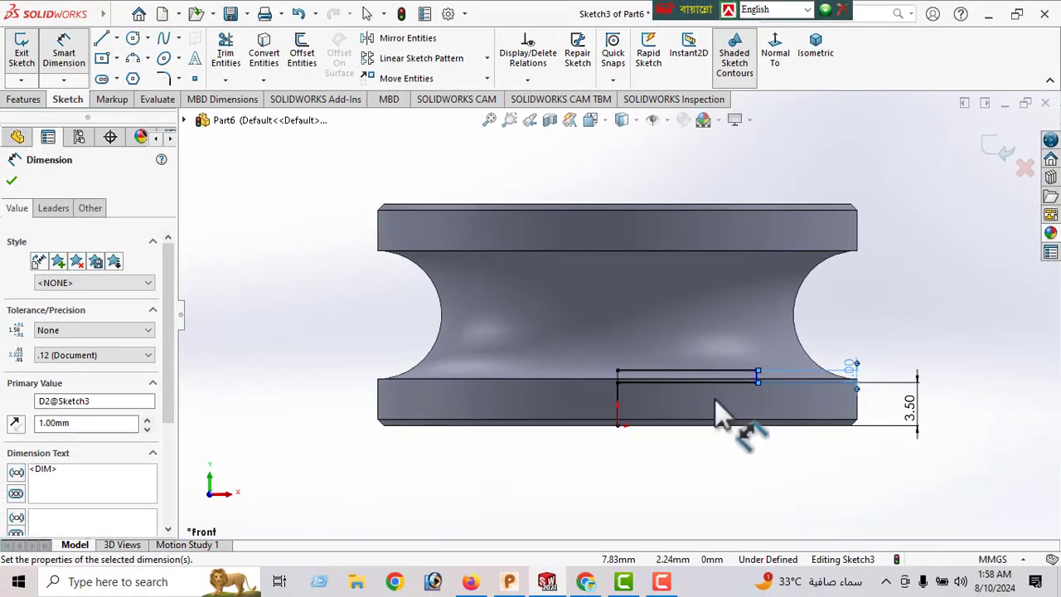
# Set the rectangle's width to 12.5 mm
pyautogui.scroll(-3, 716, 400)
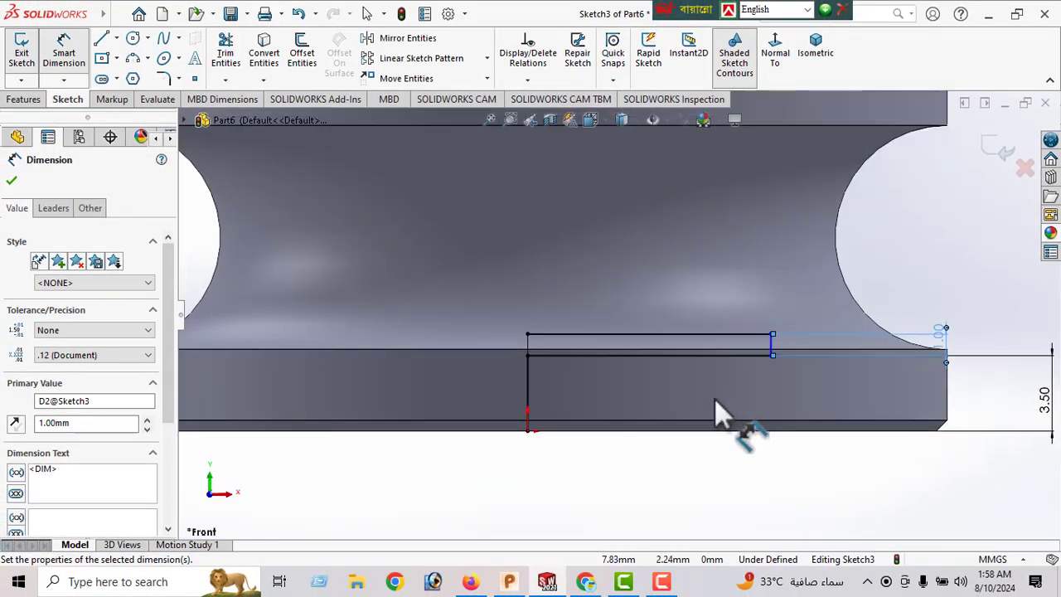
pyautogui.click(771, 353)
pyautogui.click(526, 377)
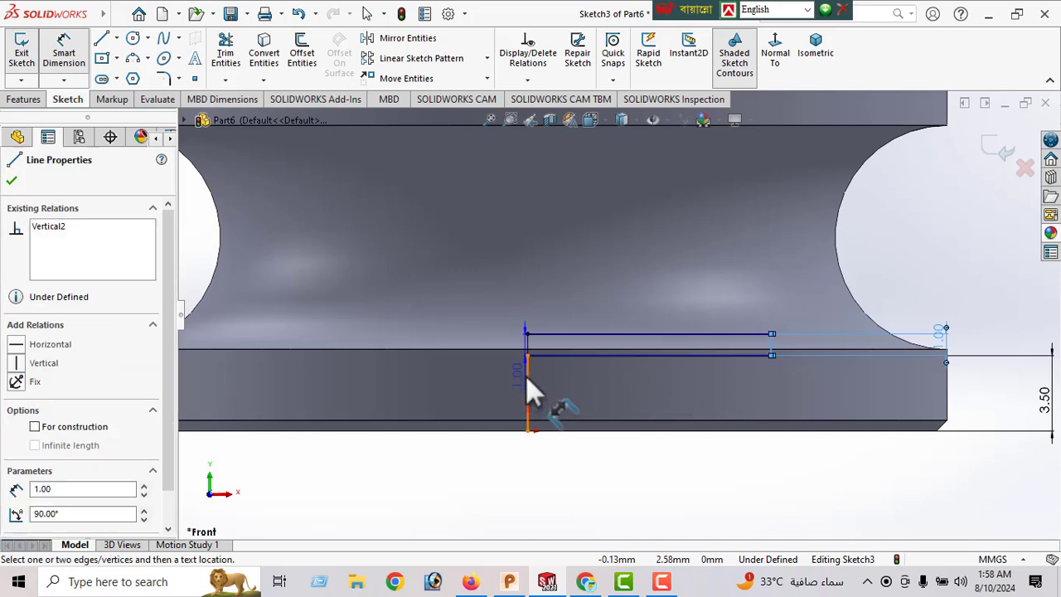
pyautogui.click(559, 333)
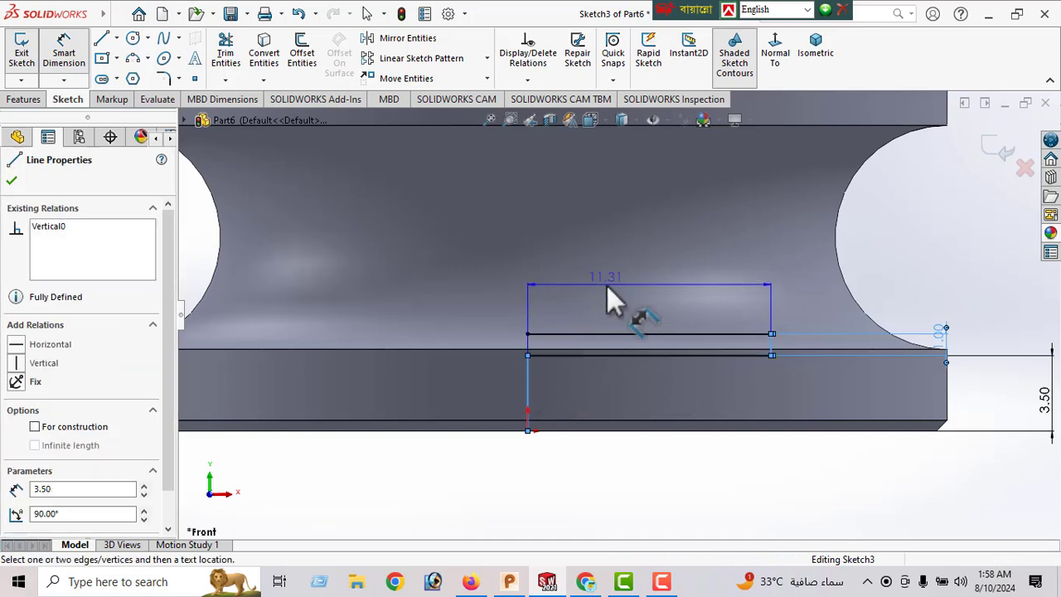
pyautogui.click(606, 285)
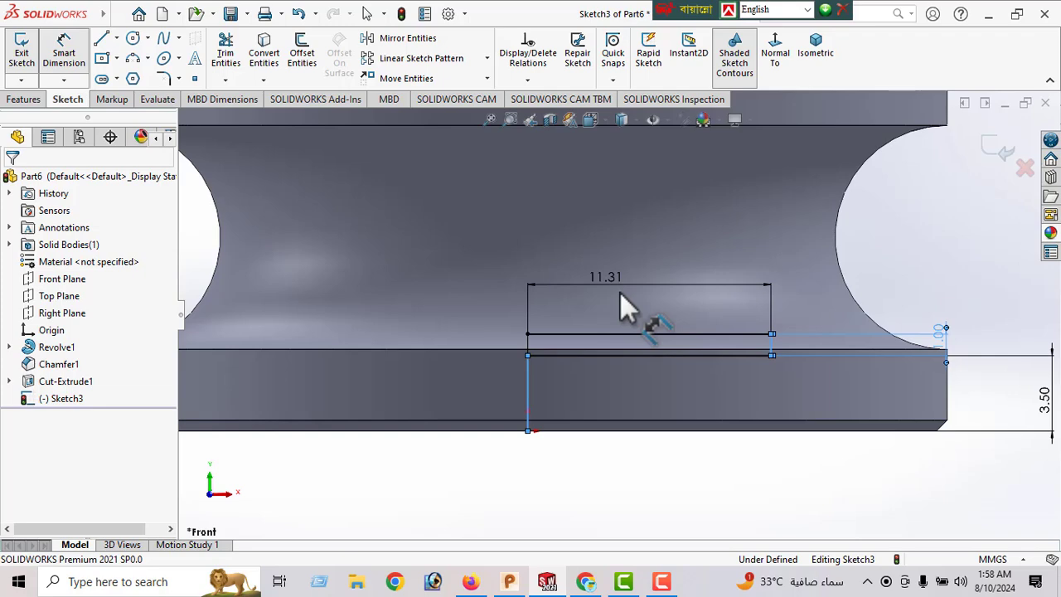
pyautogui.doubleClick(609, 294)
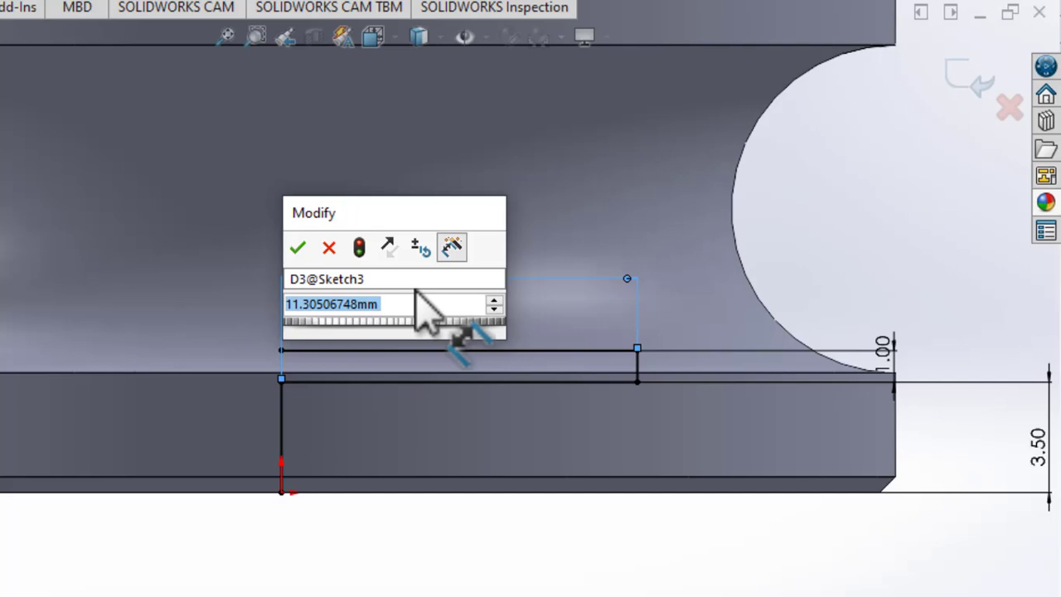
pyautogui.write('1')
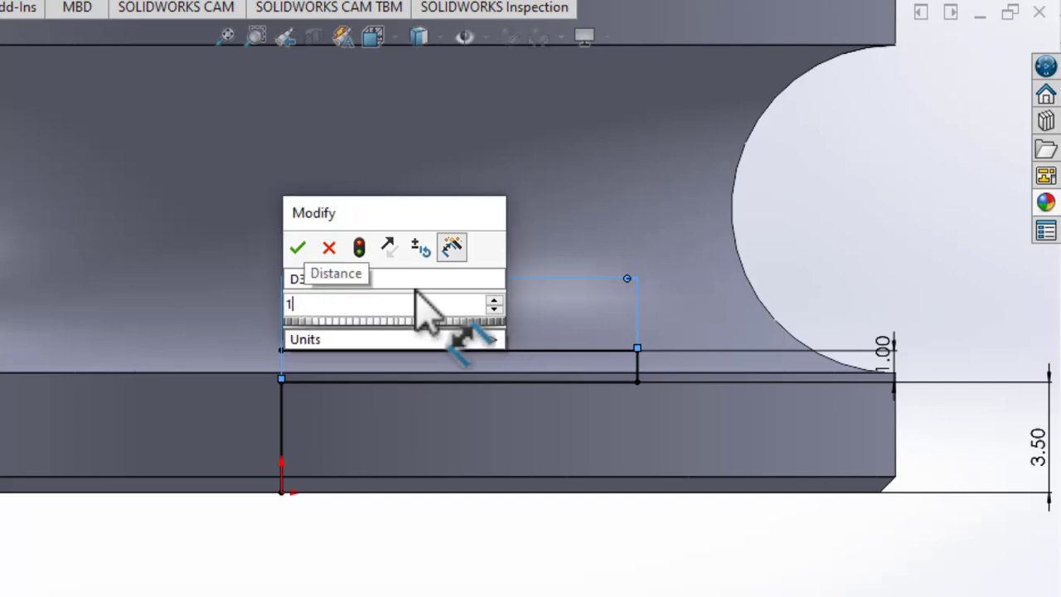
pyautogui.write('2.5')
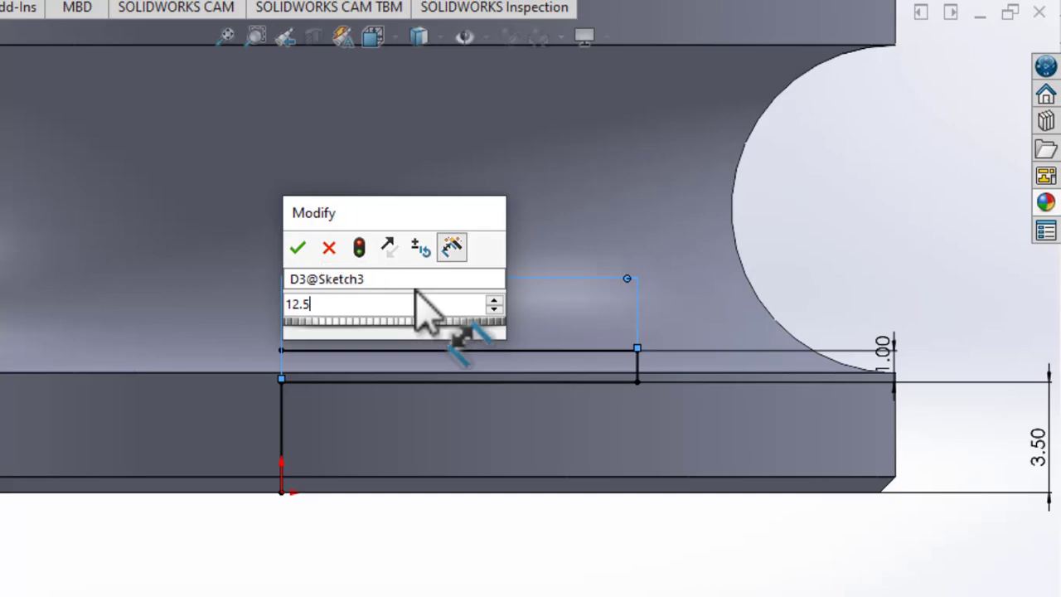
pyautogui.press('Return')
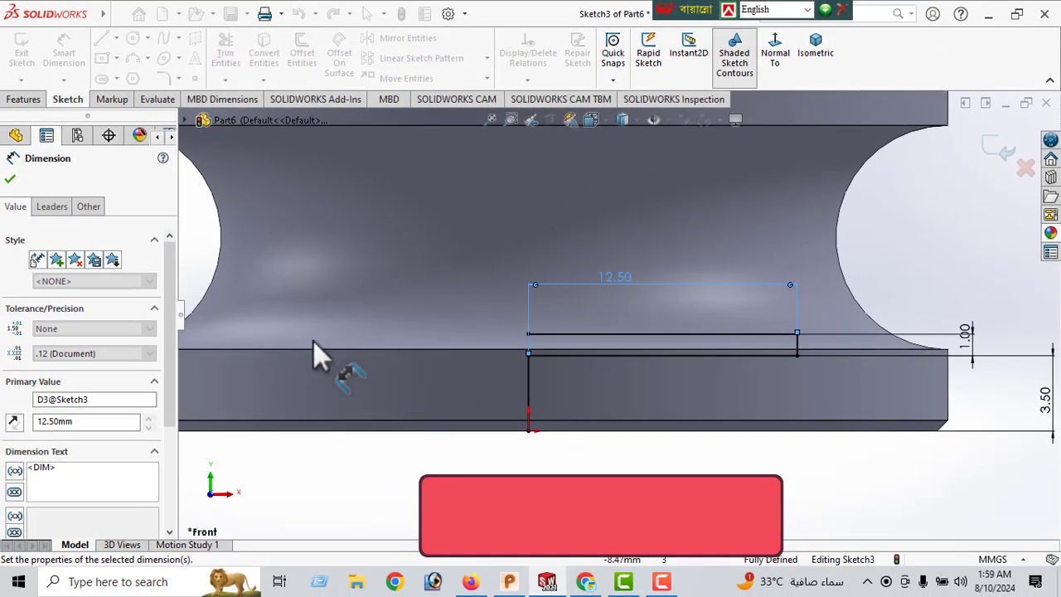
pyautogui.click(10, 179)
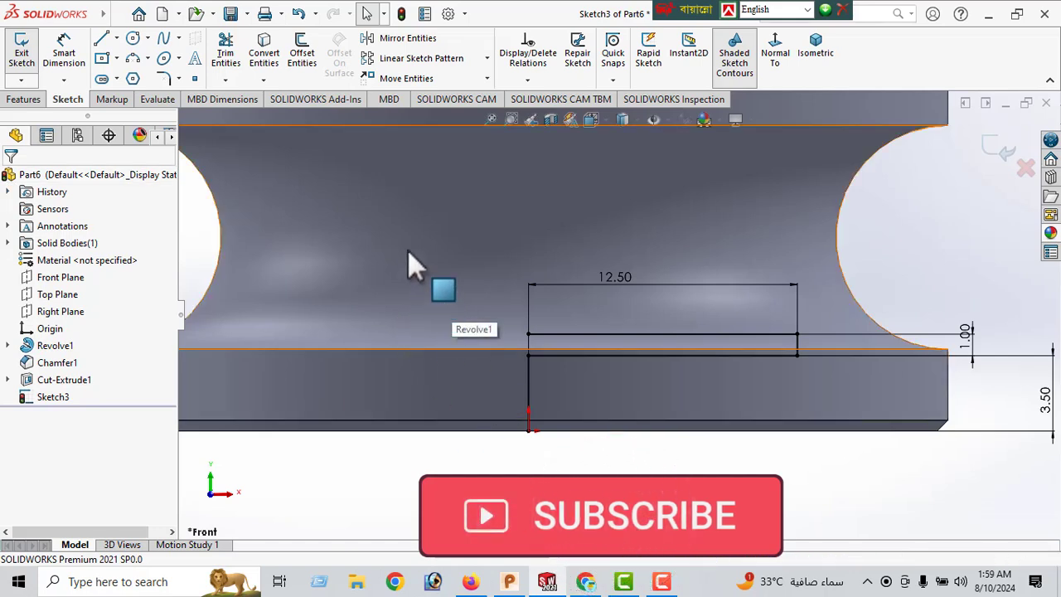
pyautogui.click(24, 100)
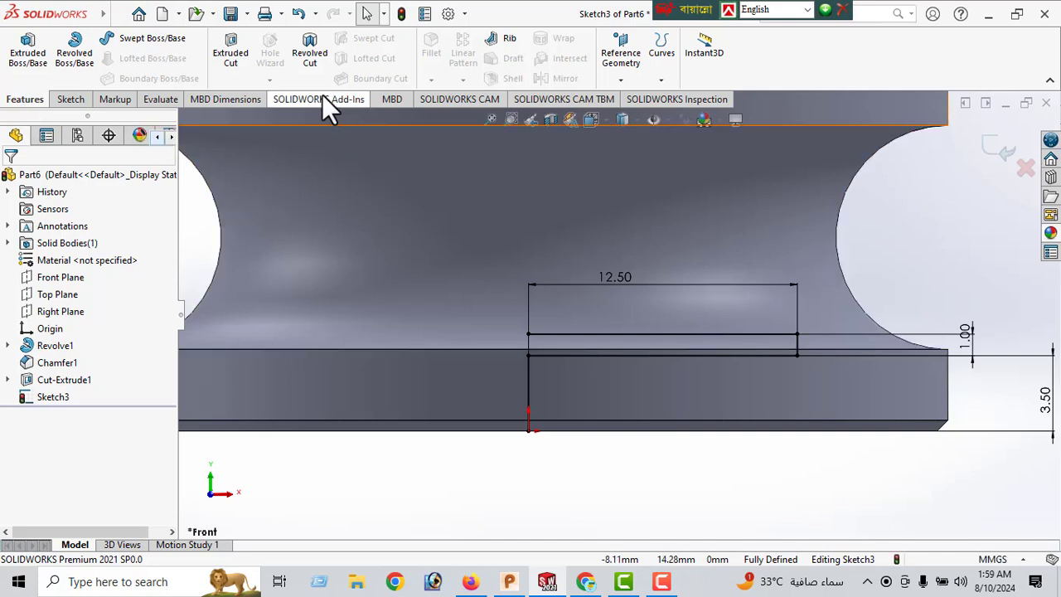
pyautogui.click(308, 51)
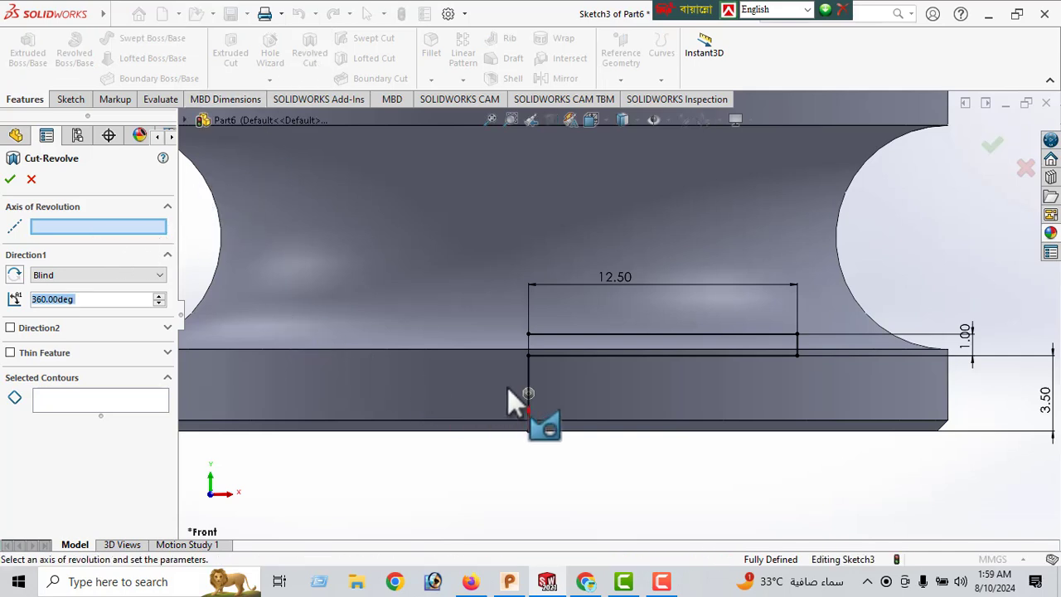
pyautogui.click(529, 373)
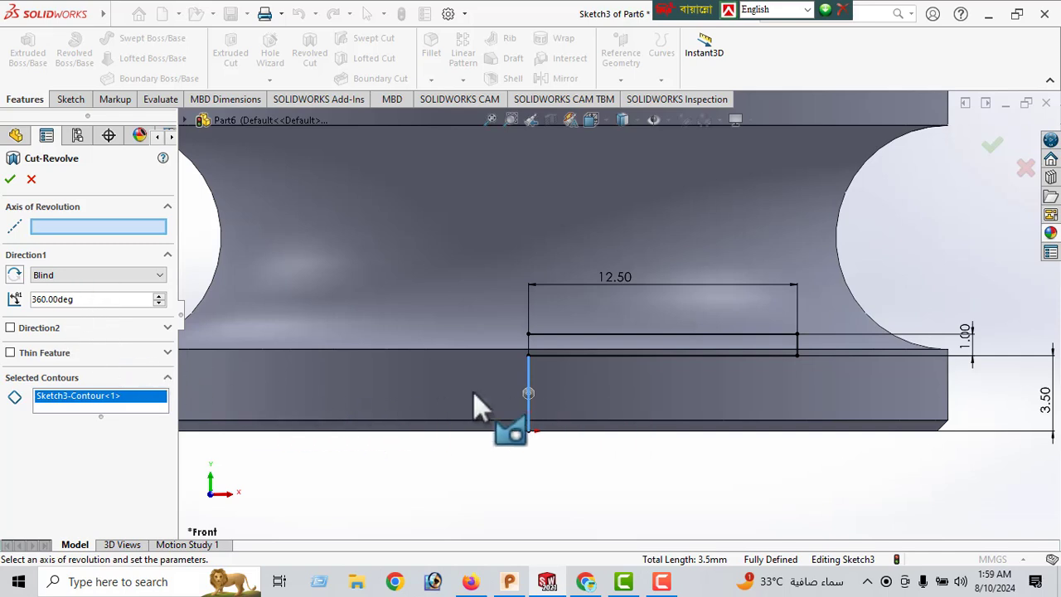
pyautogui.click(664, 355)
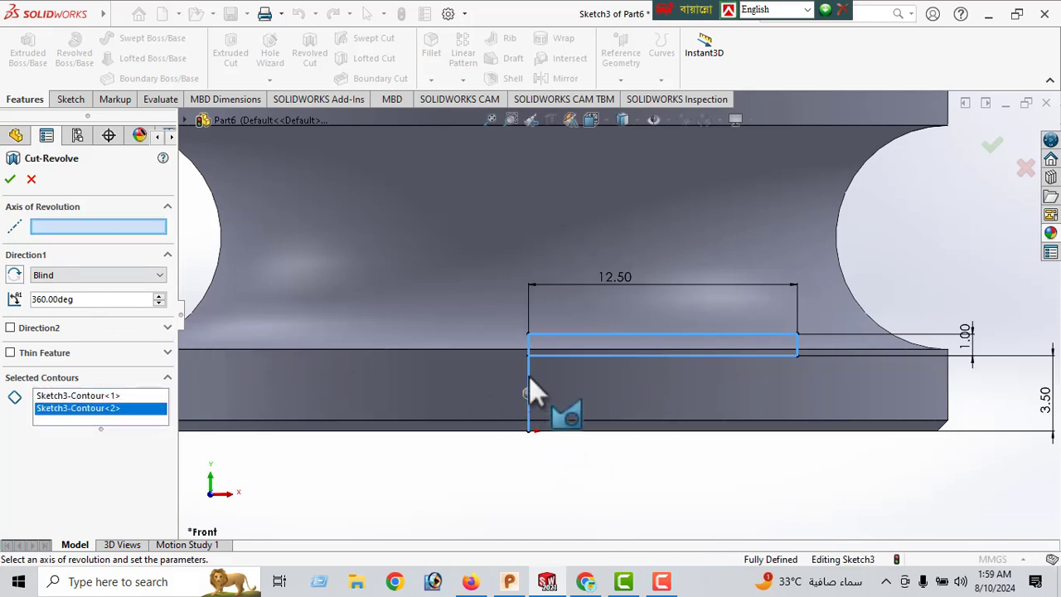
pyautogui.scroll(-3, 534, 394)
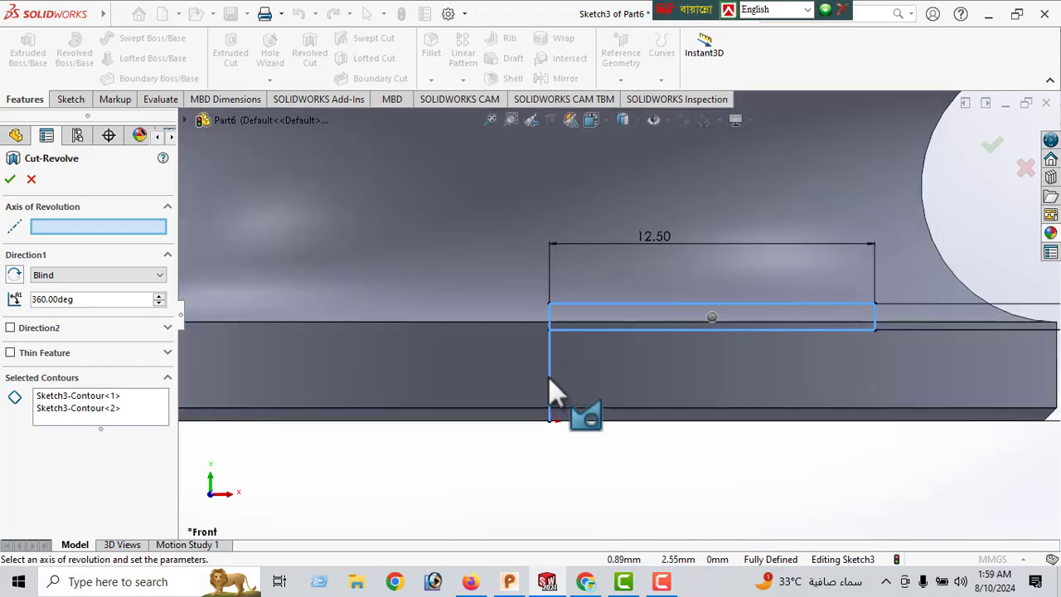
pyautogui.scroll(4, 548, 377)
pyautogui.moveTo(550, 379)
pyautogui.mouseDown(button='middle')
pyautogui.moveTo(569, 407)
pyautogui.moveTo(575, 395)
pyautogui.moveTo(559, 386)
pyautogui.mouseUp(button='middle')
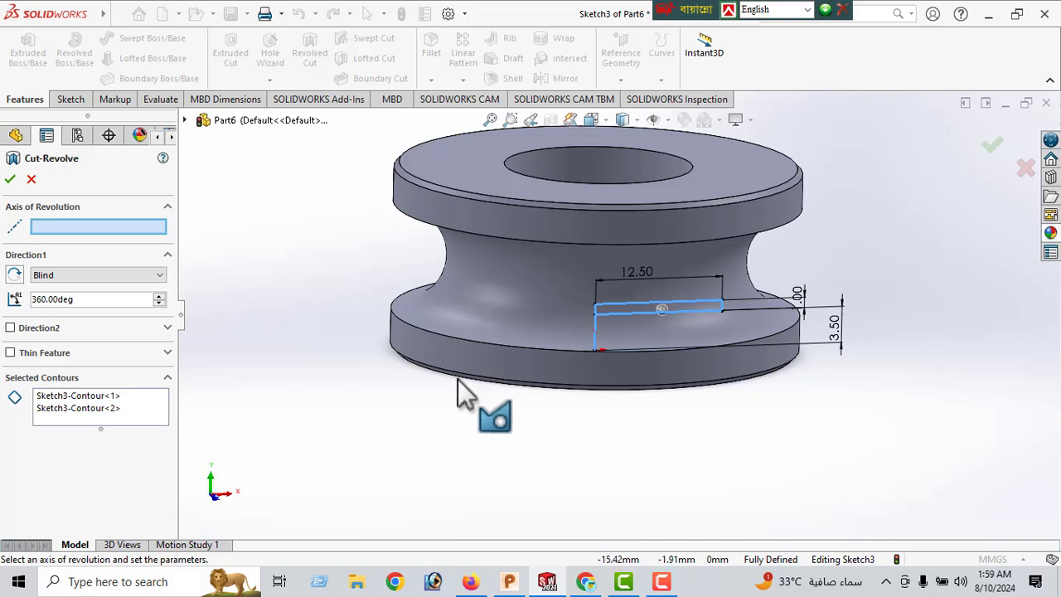
pyautogui.click(11, 184)
pyautogui.click(30, 182)
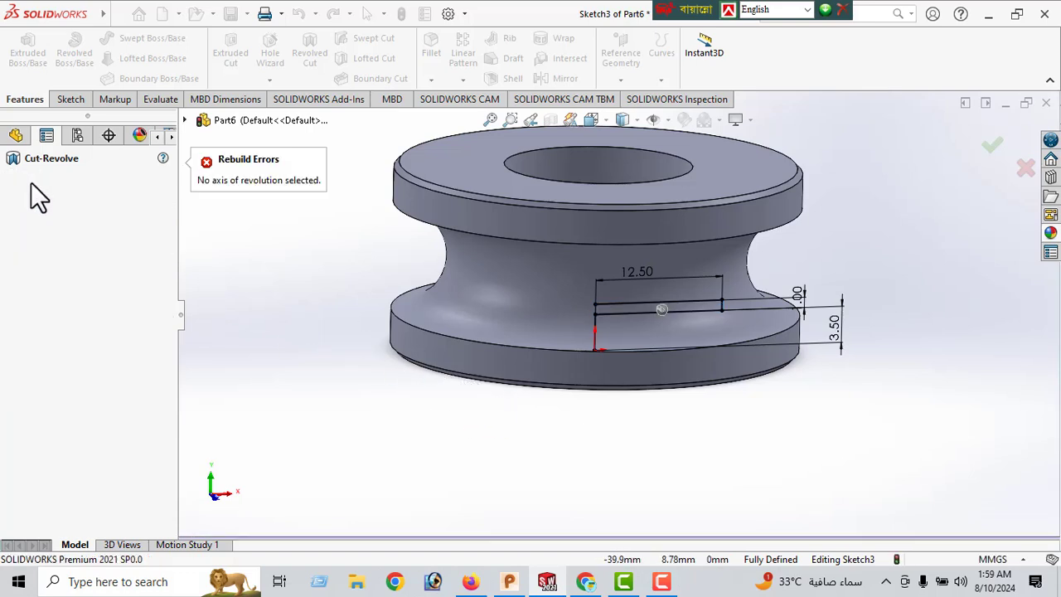
# Make the vertical line construction geometry and revolve-cut the groove 360° about Line1
pyautogui.click(595, 332)
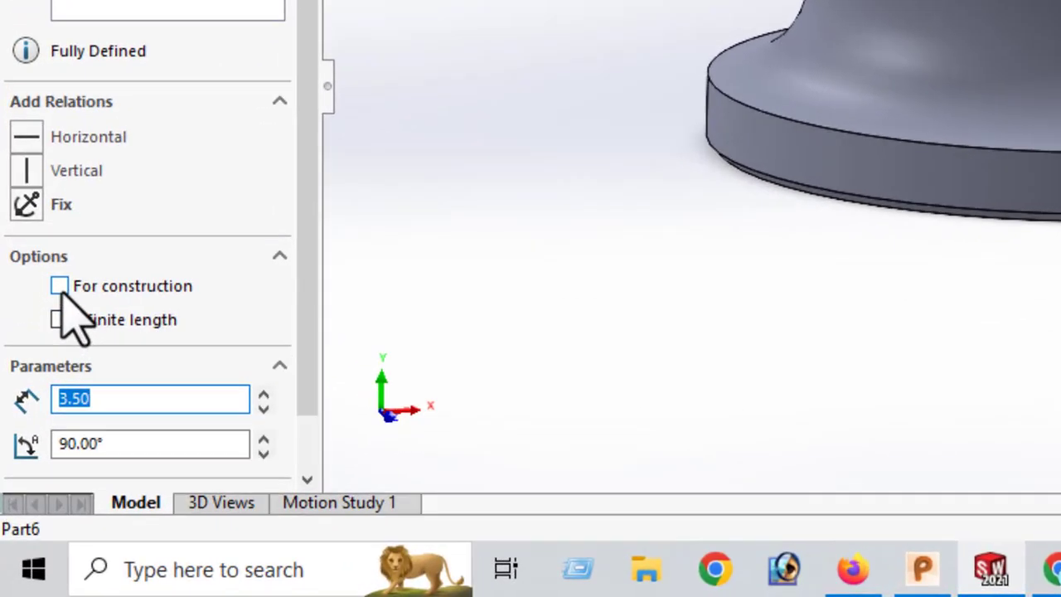
pyautogui.click(33, 425)
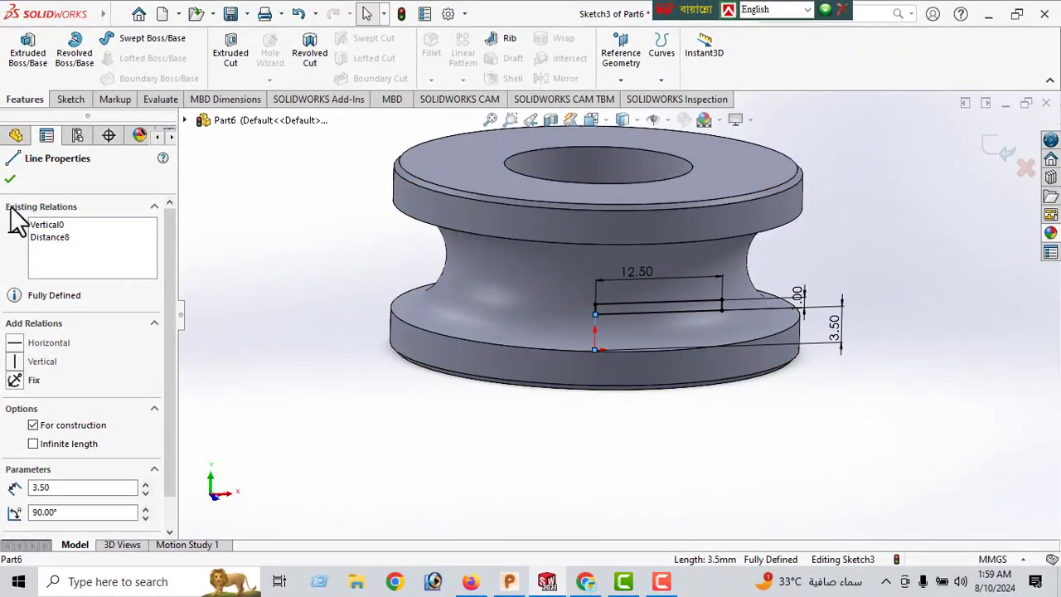
pyautogui.click(10, 180)
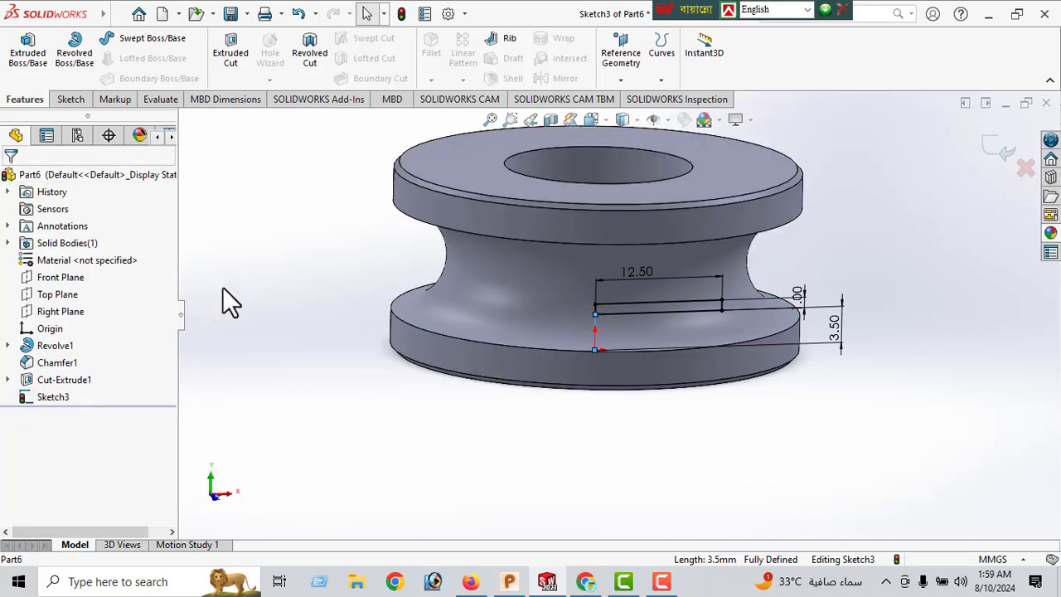
pyautogui.click(307, 51)
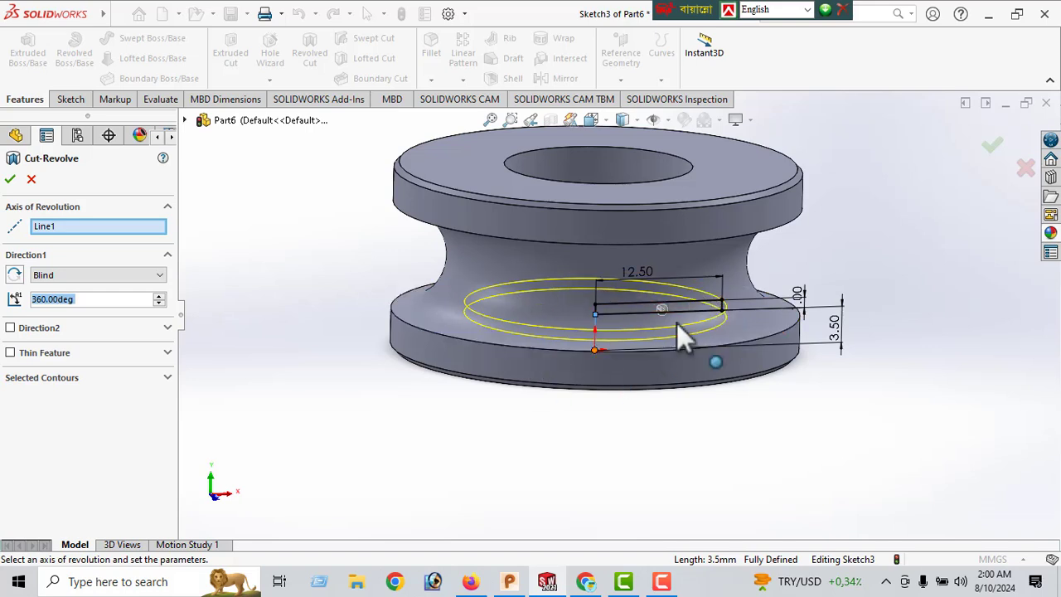
pyautogui.click(7, 182)
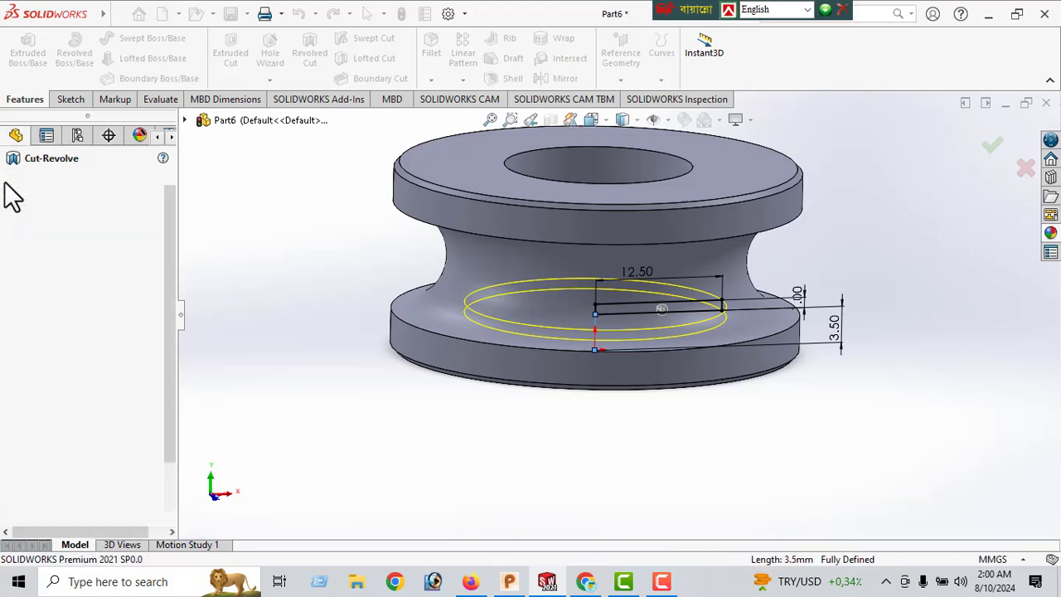
pyautogui.moveTo(331, 335); pyautogui.dragTo(642, 362, button='middle')
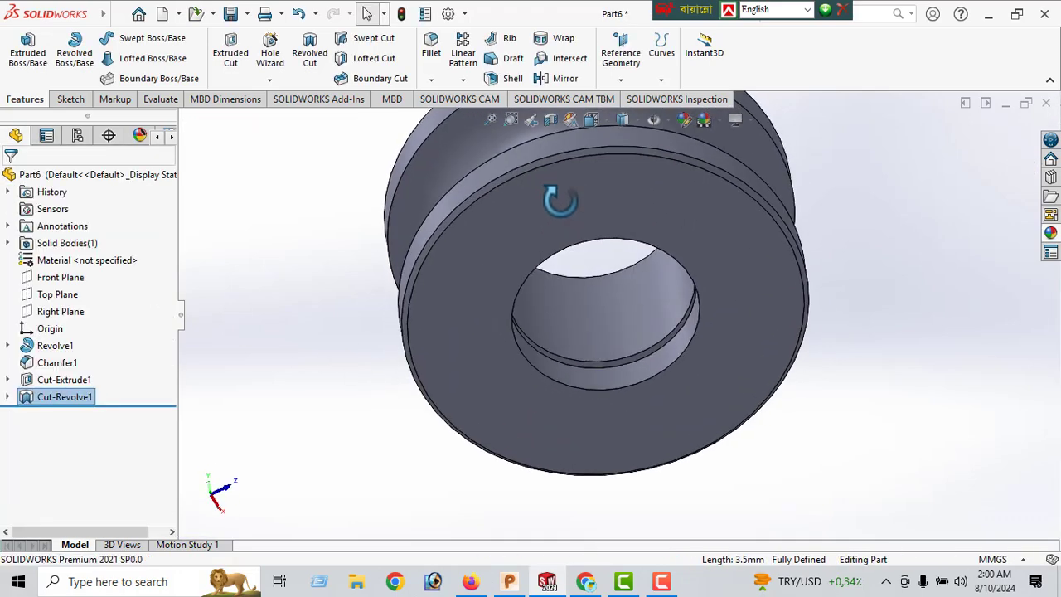
pyautogui.scroll(-3, 658, 351)
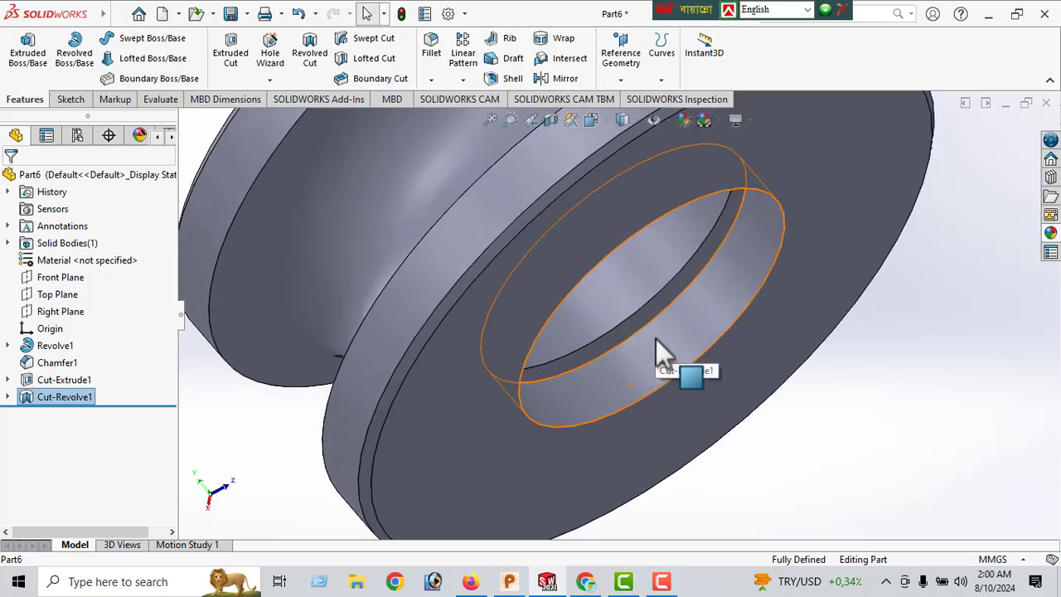
pyautogui.scroll(-3, 663, 354)
pyautogui.moveTo(665, 320)
pyautogui.mouseDown(button='middle')
pyautogui.moveTo(555, 406)
pyautogui.moveTo(580, 351)
pyautogui.moveTo(639, 308)
pyautogui.moveTo(651, 279)
pyautogui.mouseUp(button='middle')
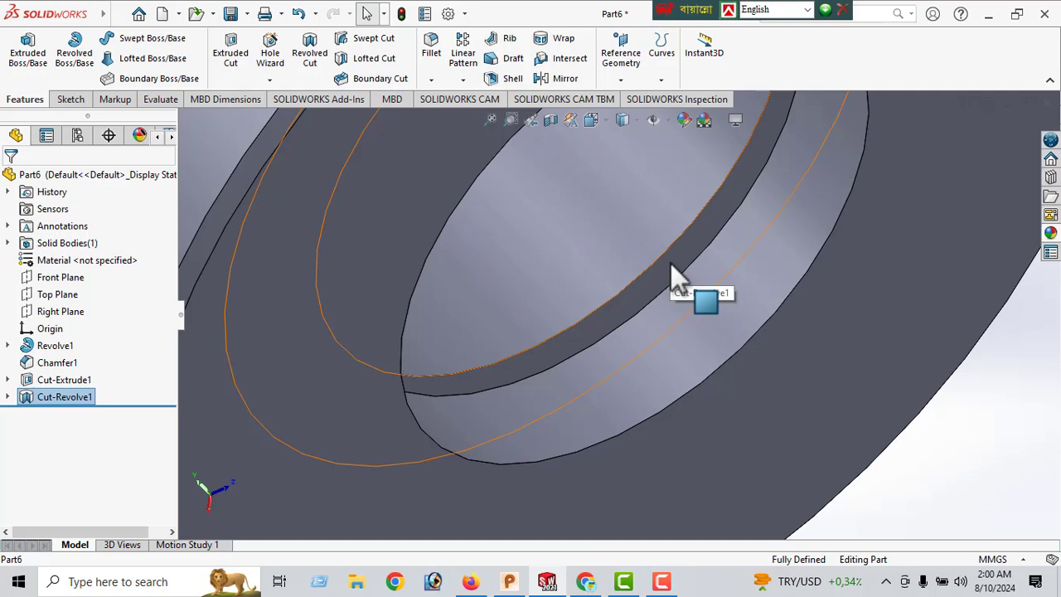
pyautogui.click(672, 267)
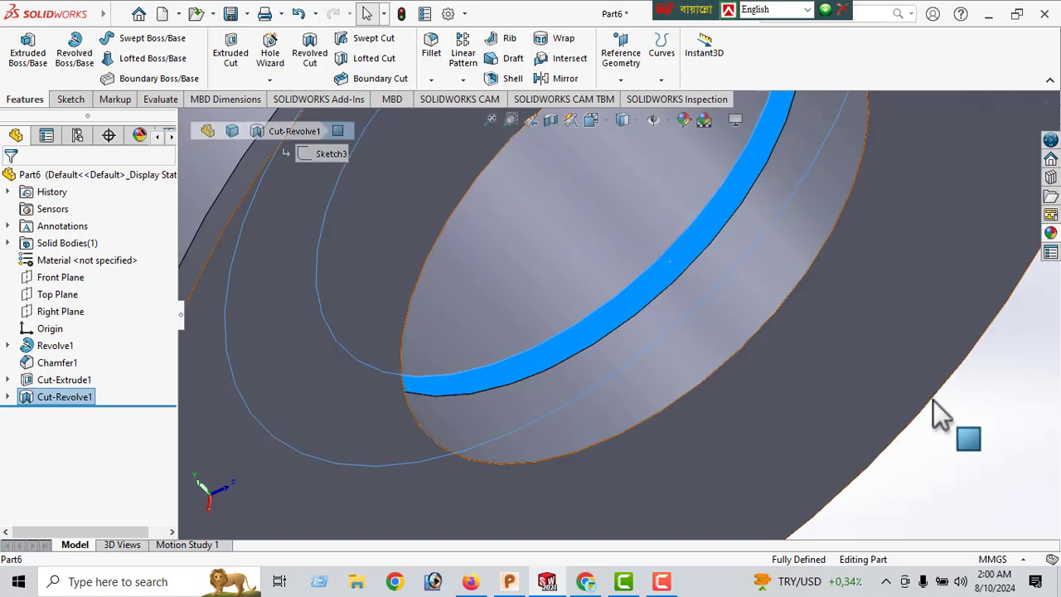
pyautogui.click(1020, 443)
pyautogui.scroll(2, 788, 360)
pyautogui.scroll(3, 678, 345)
pyautogui.scroll(2, 679, 347)
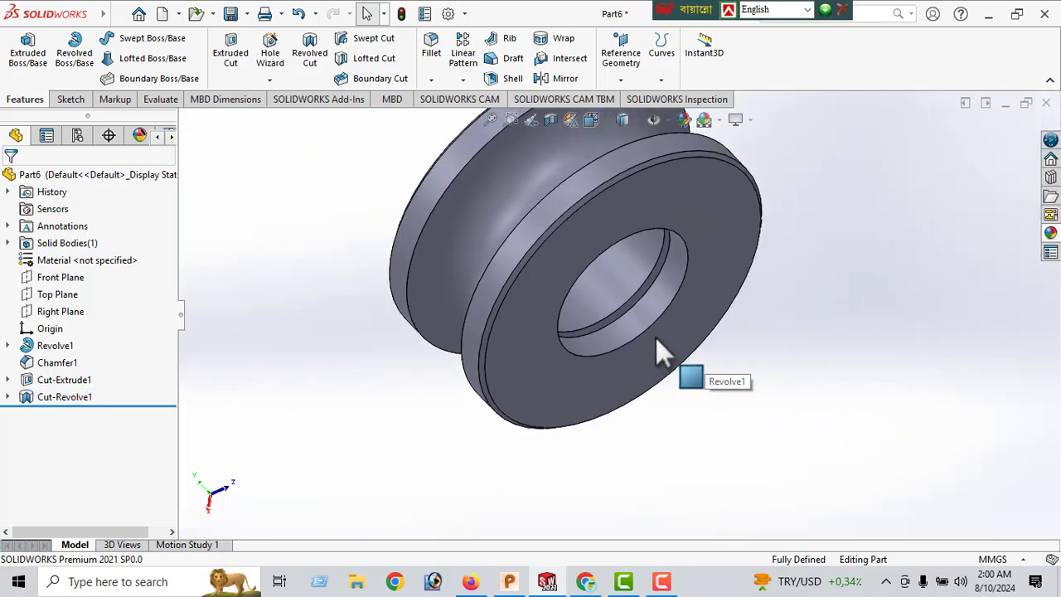
pyautogui.moveTo(655, 340)
pyautogui.mouseDown(button='middle')
pyautogui.moveTo(611, 443)
pyautogui.moveTo(540, 450)
pyautogui.moveTo(488, 267)
pyautogui.moveTo(509, 241)
pyautogui.moveTo(490, 285)
pyautogui.mouseUp(button='middle')
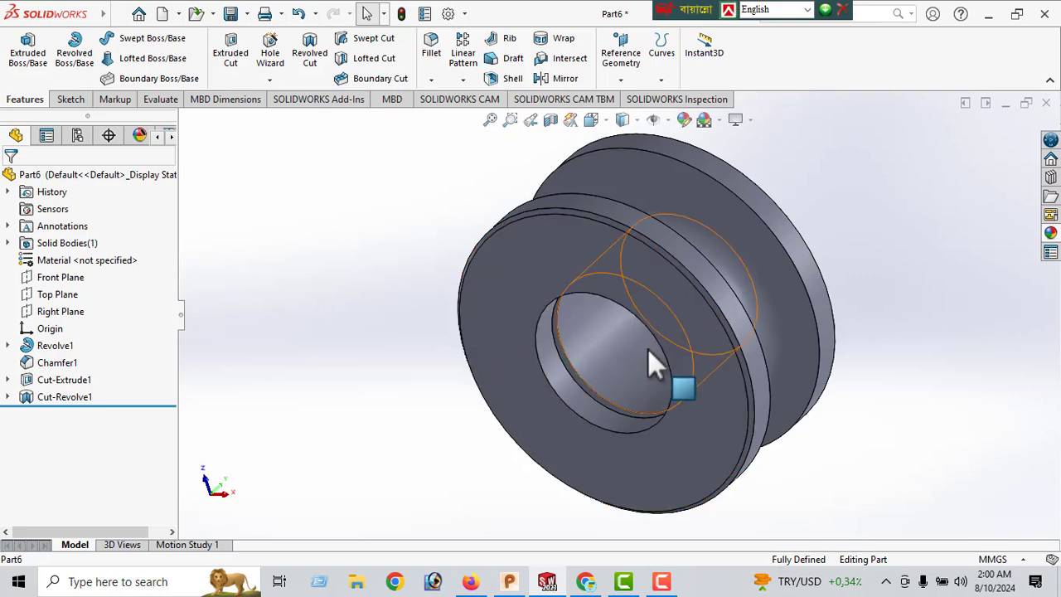
pyautogui.moveTo(679, 320)
pyautogui.mouseDown(button='middle')
pyautogui.moveTo(711, 190)
pyautogui.moveTo(682, 161)
pyautogui.mouseUp(button='middle')
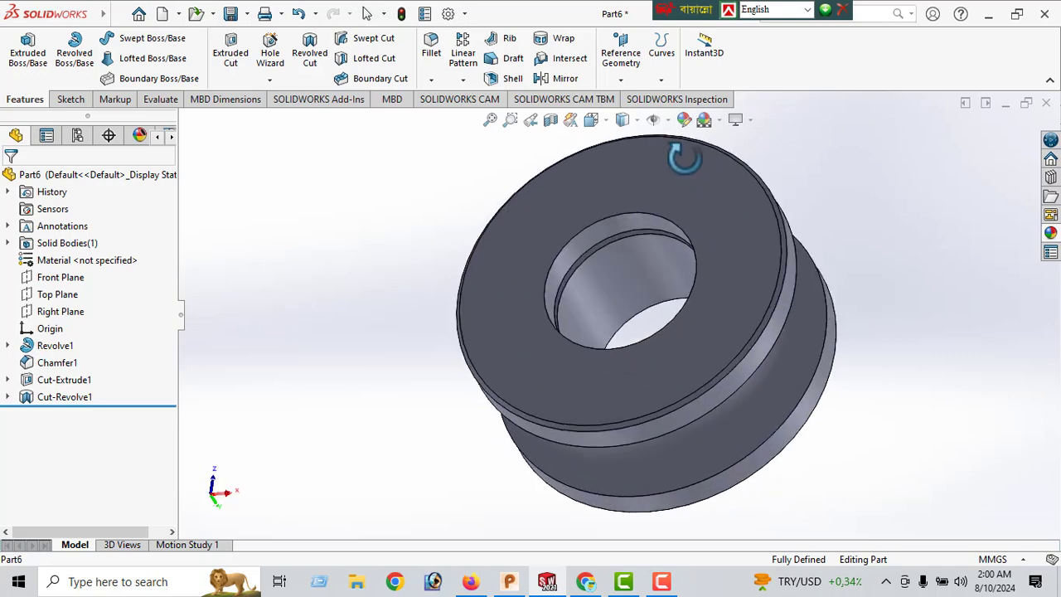
pyautogui.click(730, 258)
pyautogui.click(867, 215)
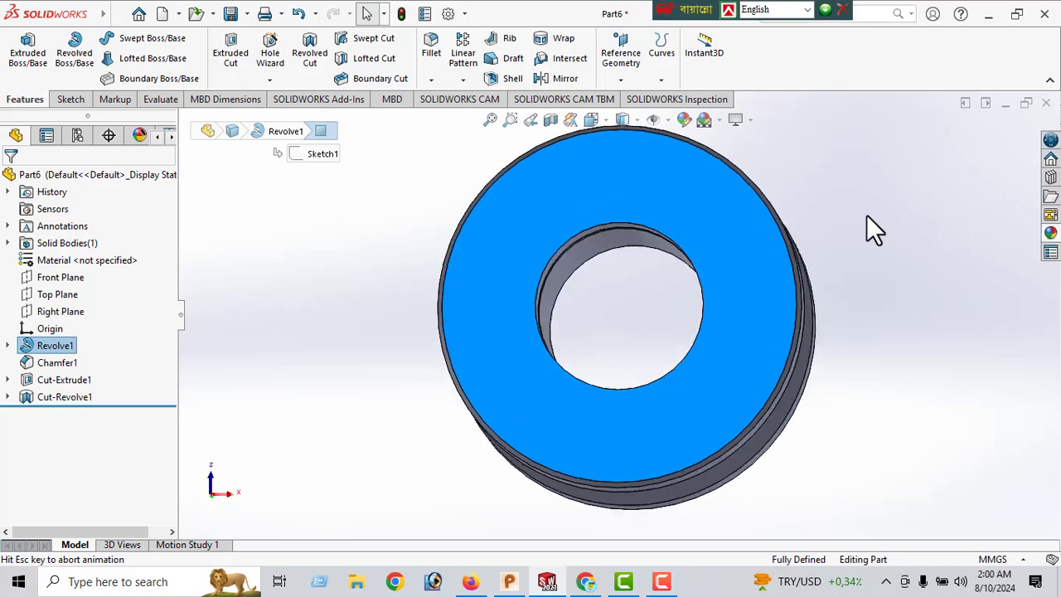
# Sketch a circle on the pulley's end face, centred on the origin
pyautogui.click(70, 100)
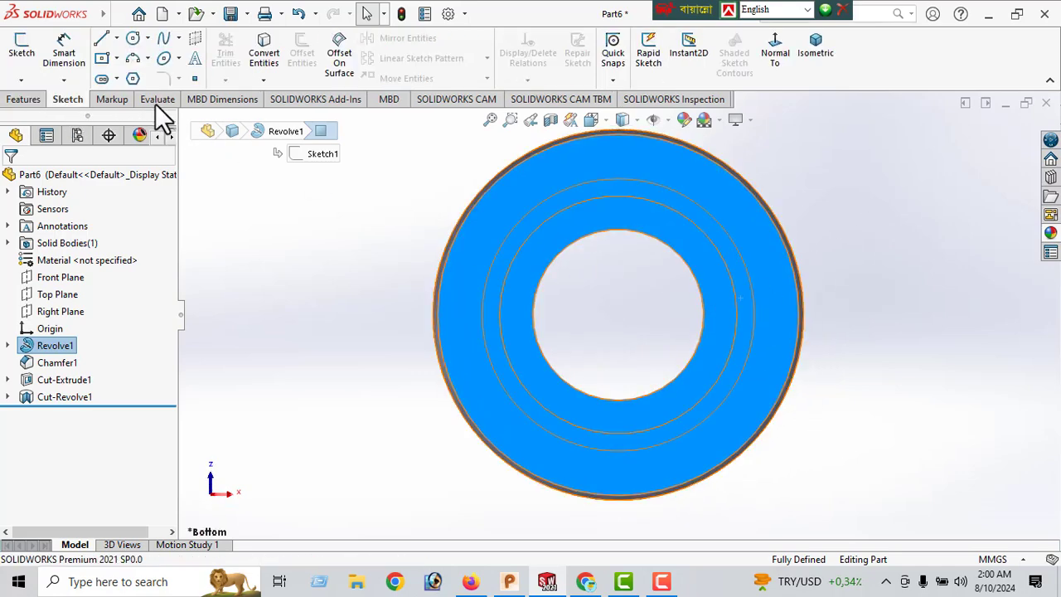
pyautogui.click(131, 41)
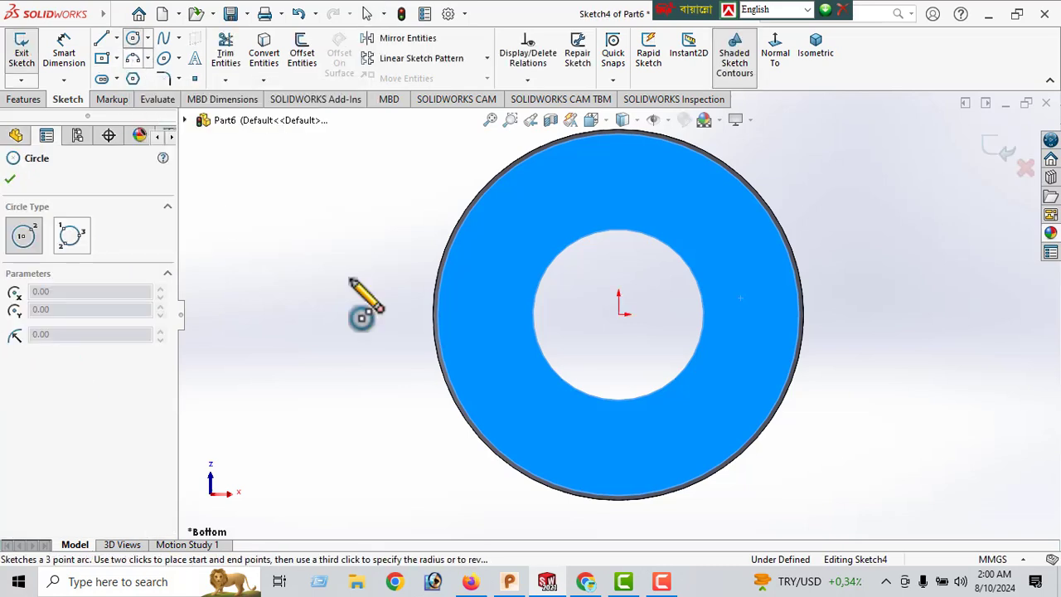
pyautogui.click(620, 314)
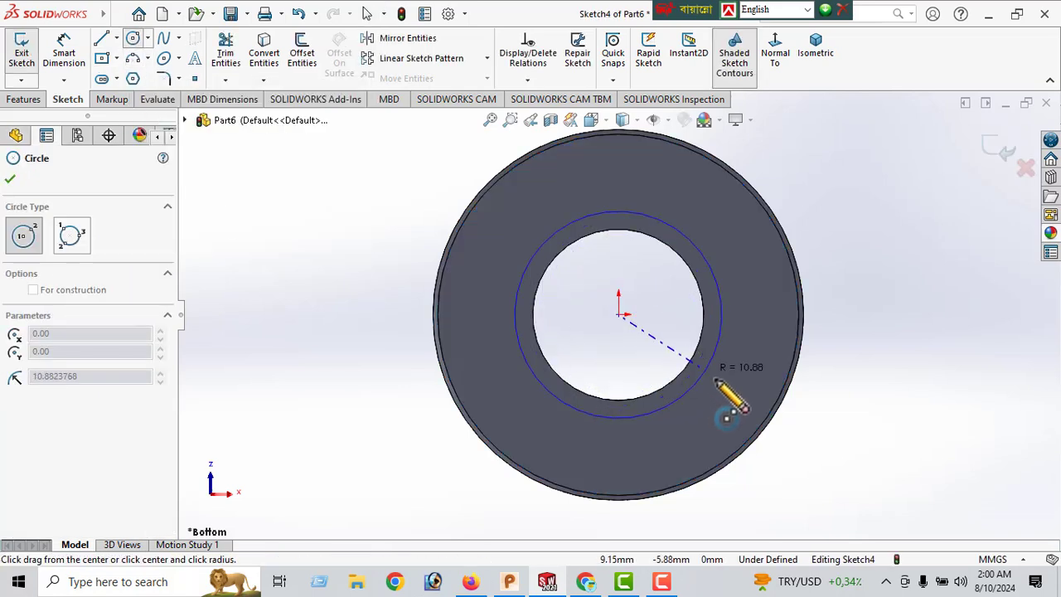
pyautogui.click(726, 387)
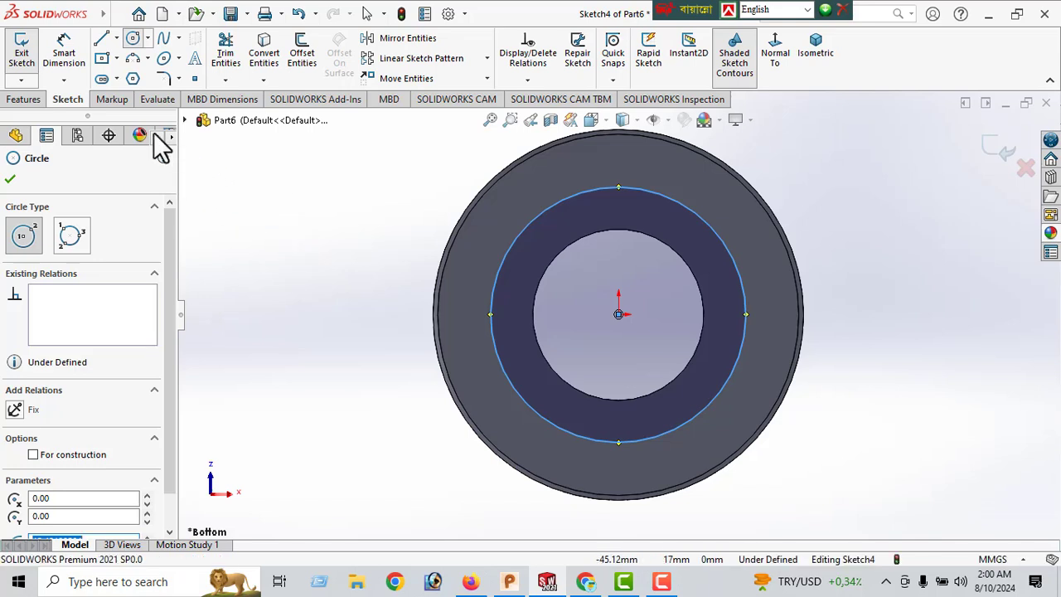
# Dimension the circle to a 22 mm diameter so the sketch is fully defined, viewed isometrically
pyautogui.click(67, 56)
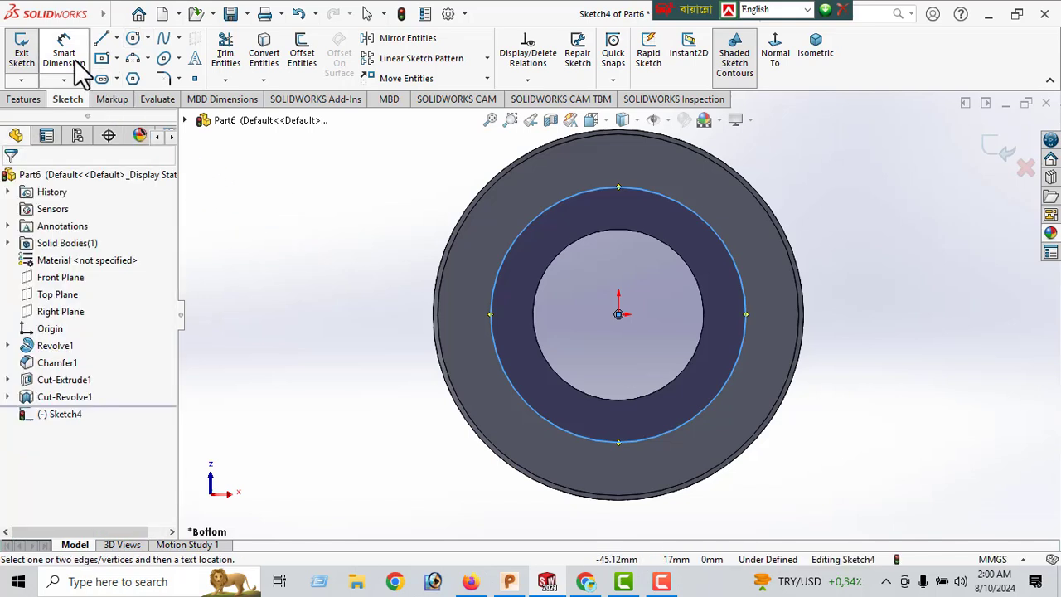
pyautogui.click(492, 307)
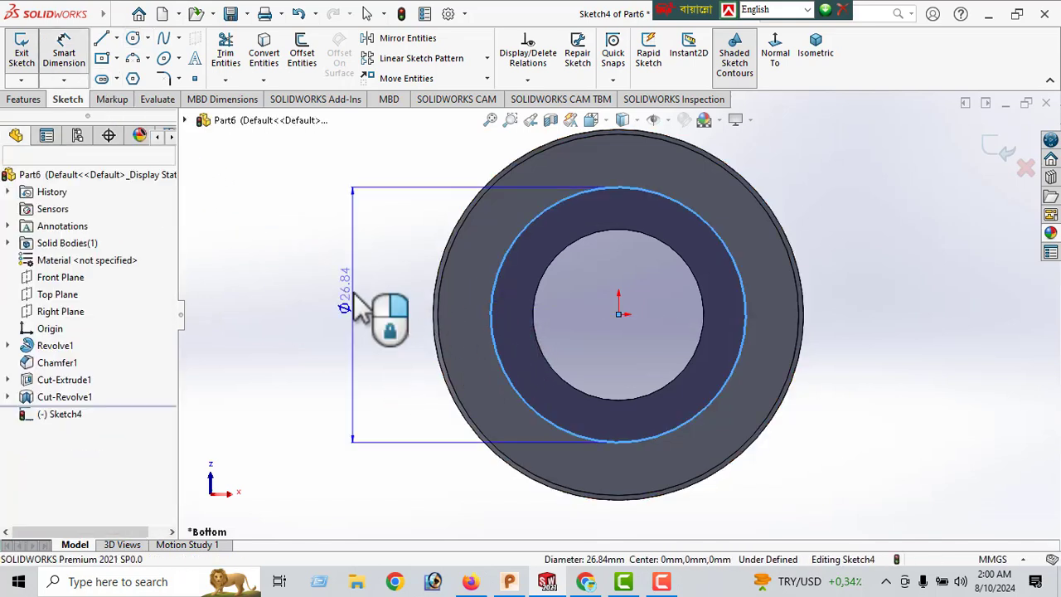
pyautogui.click(352, 307)
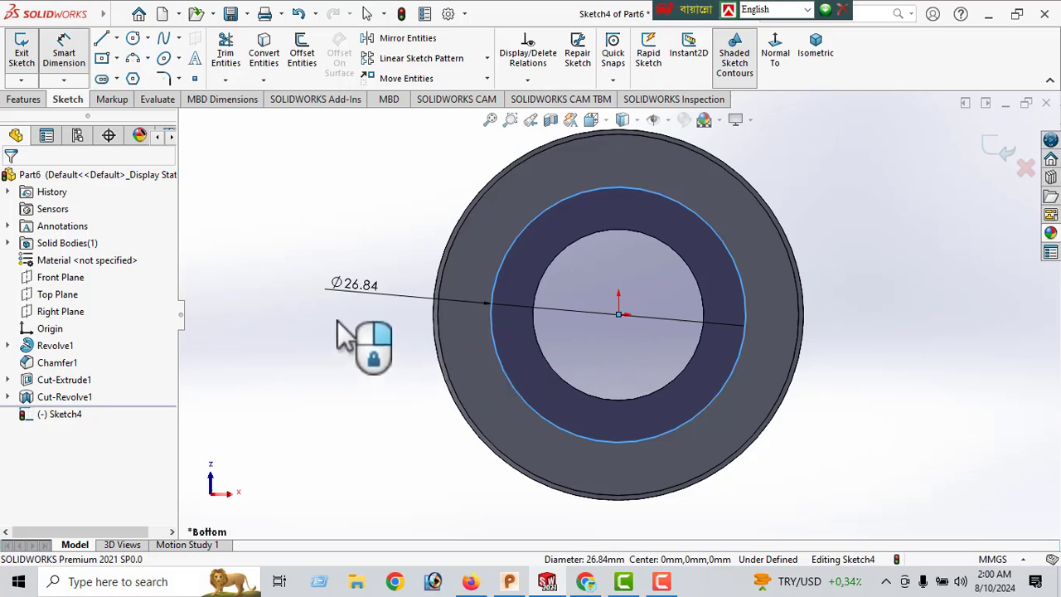
pyautogui.click(336, 350)
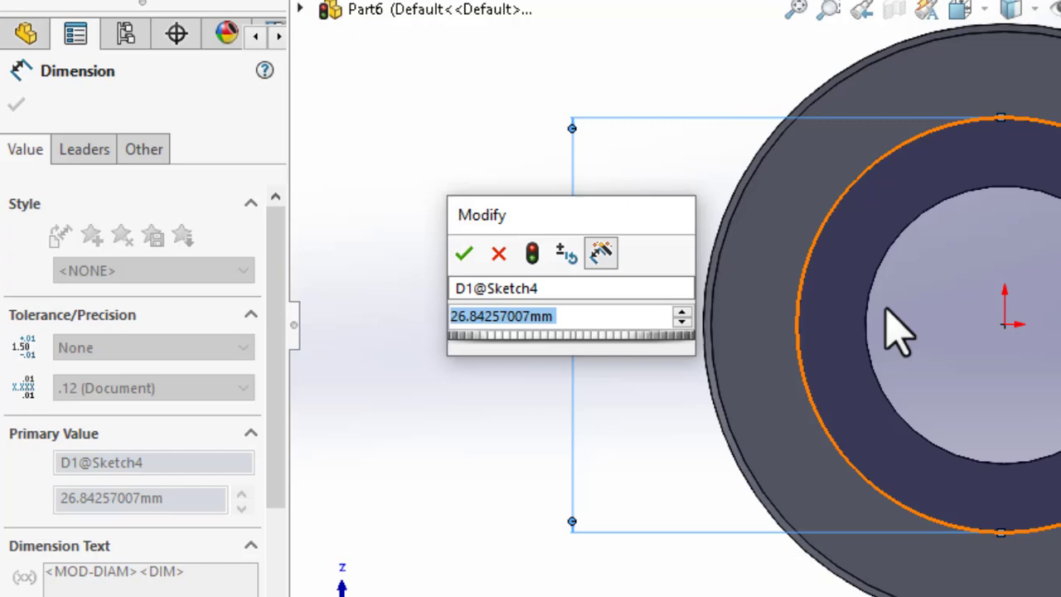
pyautogui.write('26.842')
pyautogui.press('Escape')
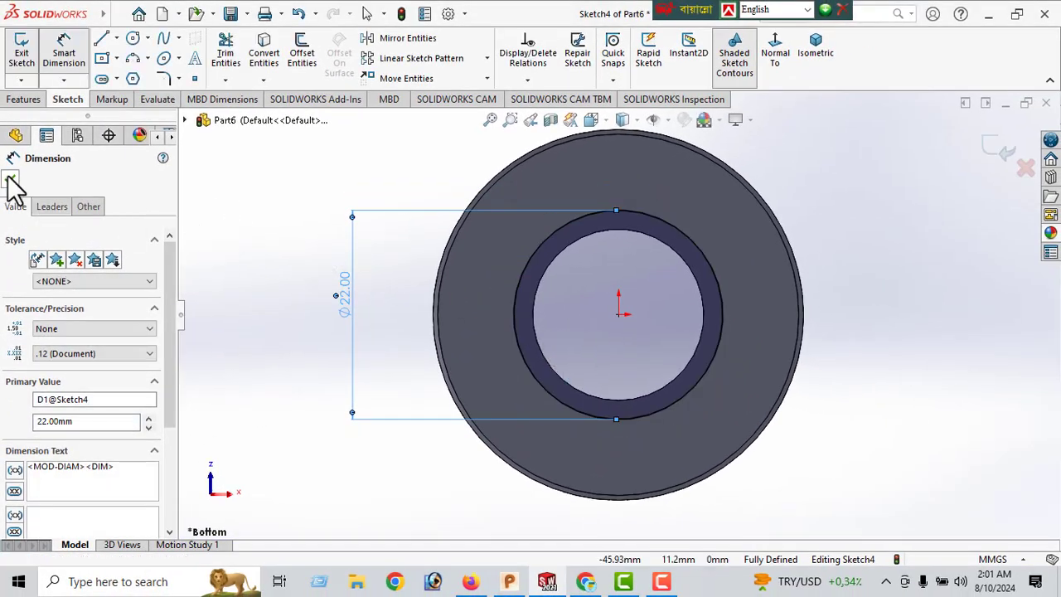
pyautogui.click(10, 181)
pyautogui.click(816, 53)
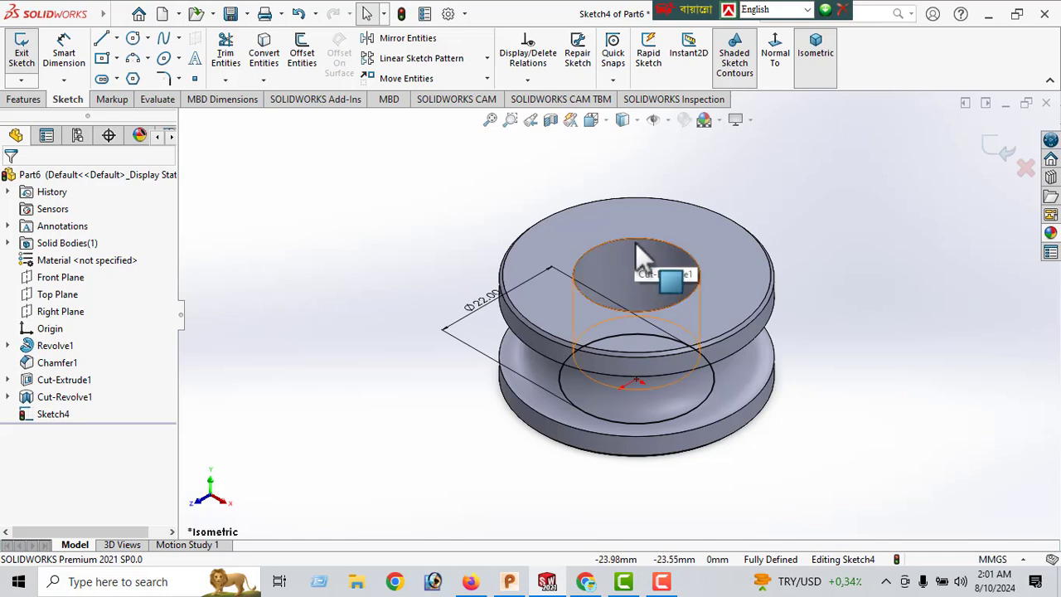
# Extrude-cut the Ø22 circle Blind 16.5 mm deep into the end face as a counterbore
pyautogui.click(25, 99)
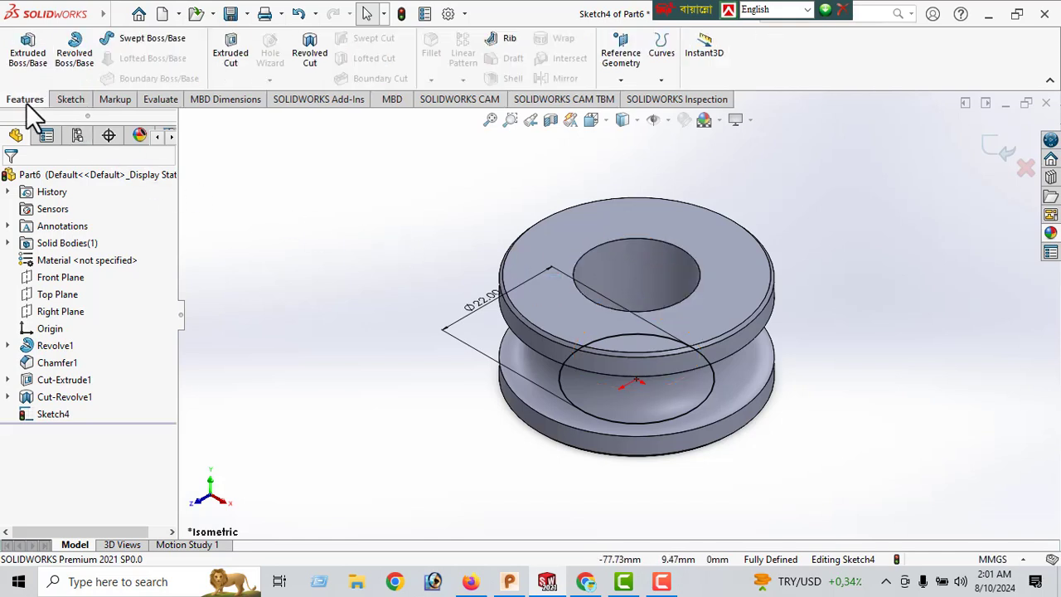
pyautogui.click(231, 58)
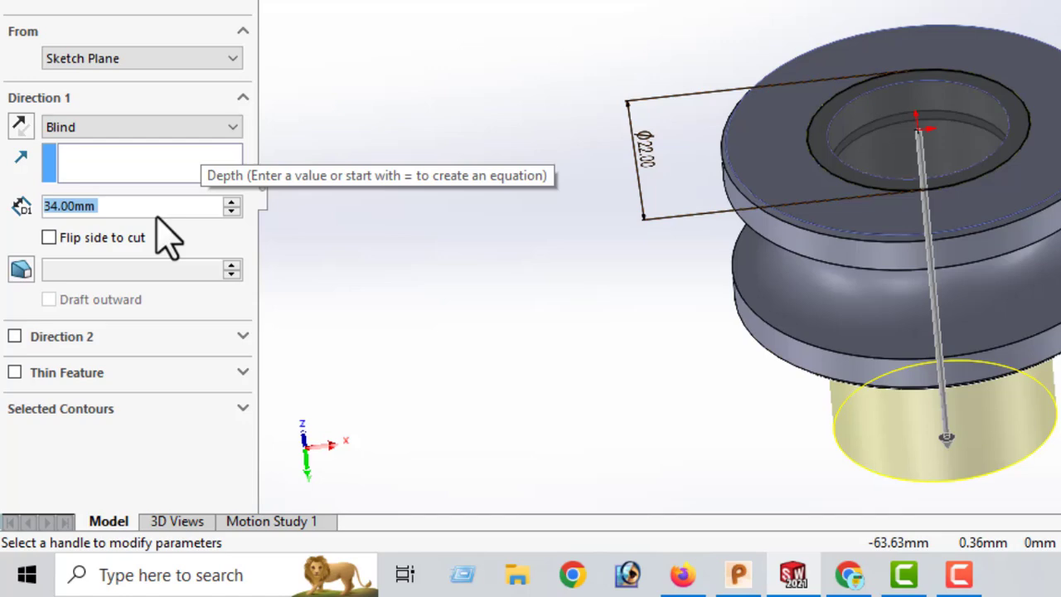
pyautogui.write('16.')
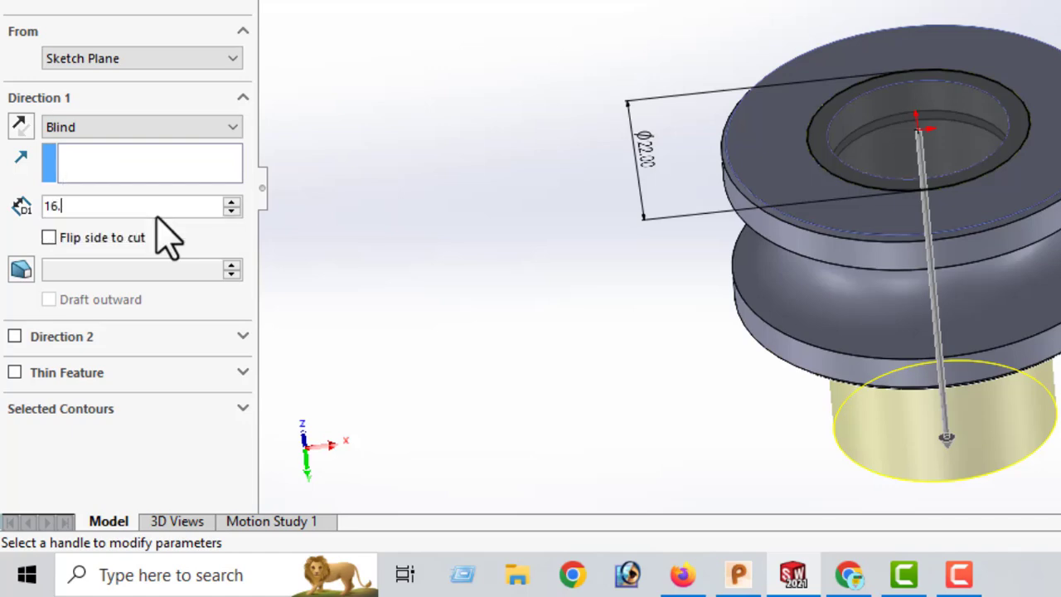
pyautogui.write('5')
pyautogui.press('Return')
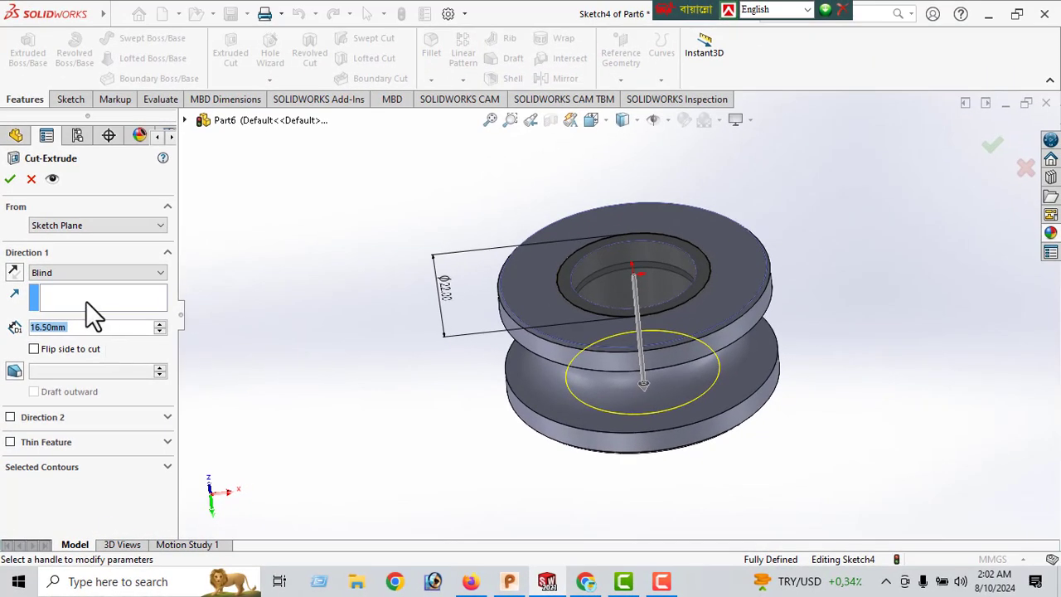
pyautogui.click(14, 178)
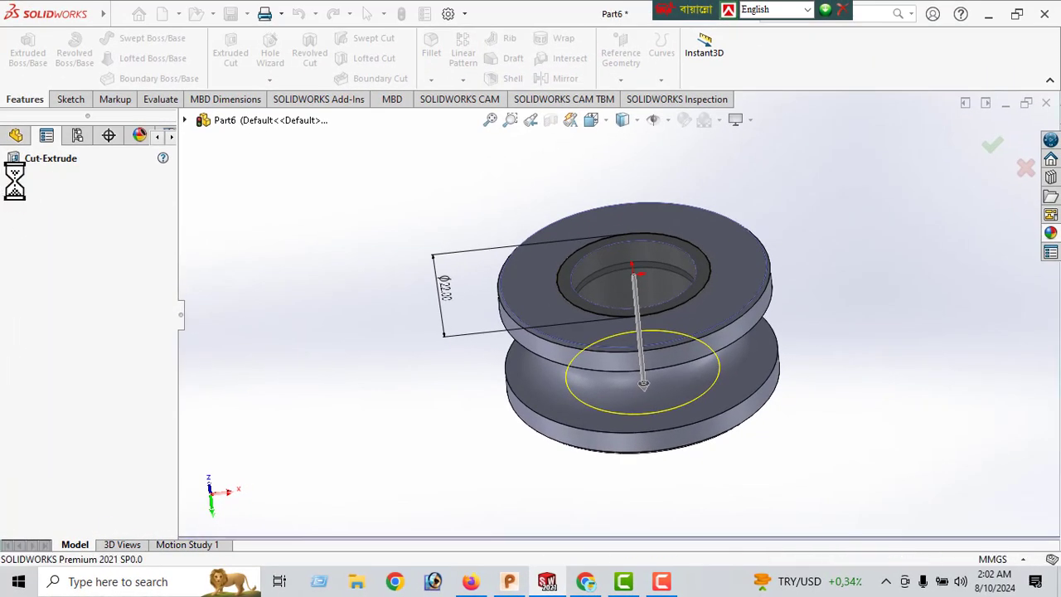
pyautogui.moveTo(431, 431); pyautogui.dragTo(457, 545, button='middle')
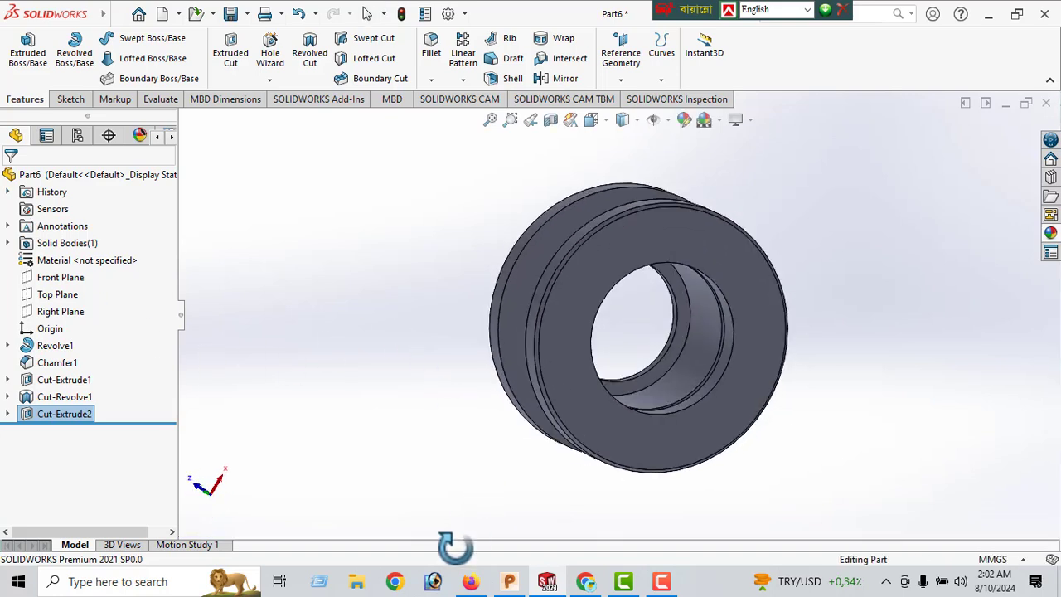
pyautogui.click(669, 359)
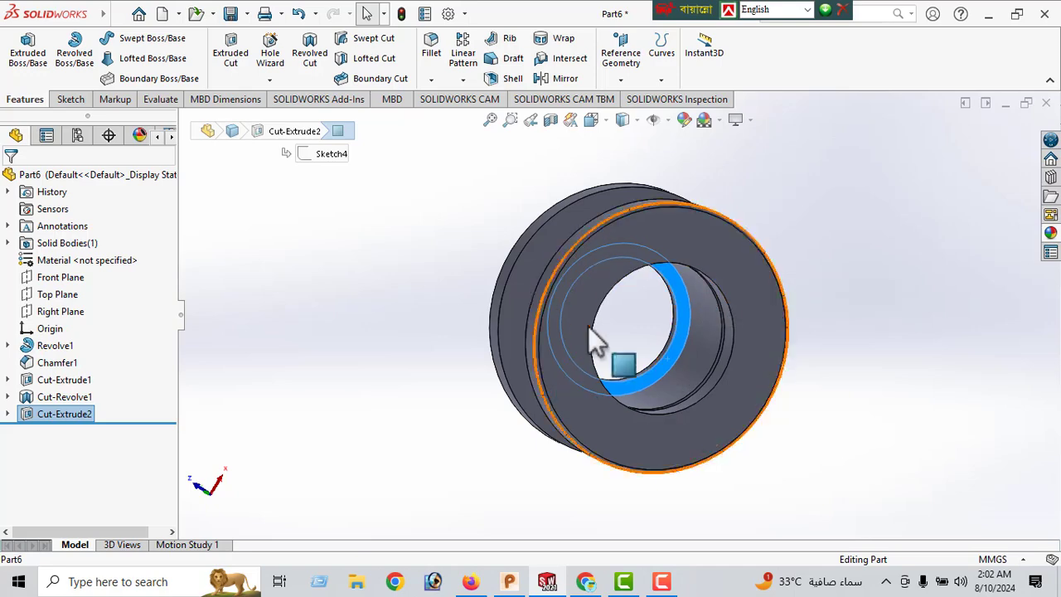
pyautogui.moveTo(587, 325); pyautogui.dragTo(687, 510, button='middle')
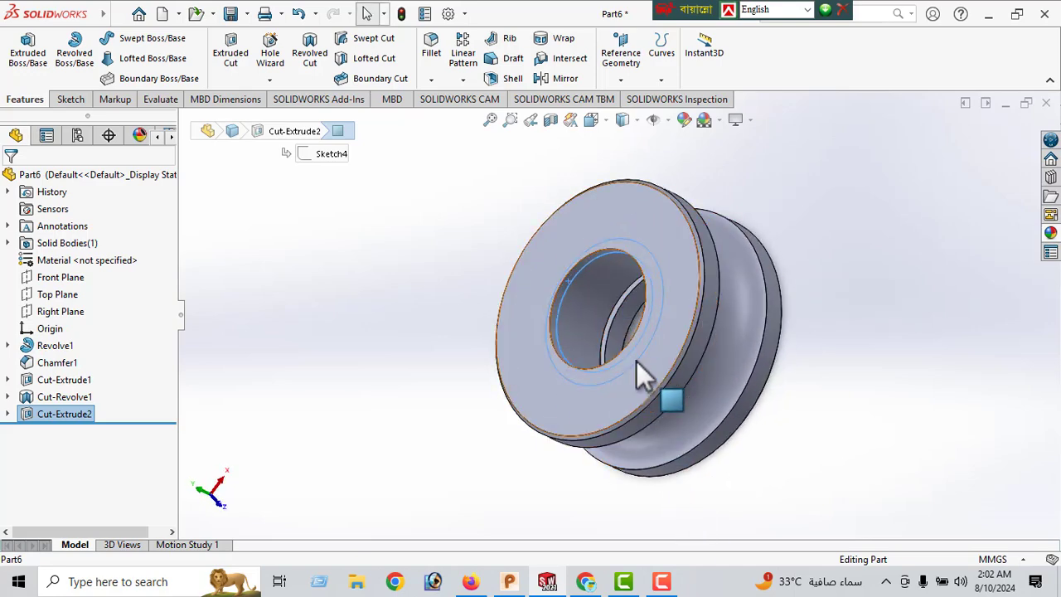
pyautogui.moveTo(635, 360); pyautogui.dragTo(586, 331, button='middle')
pyautogui.scroll(-3, 582, 325)
pyautogui.scroll(-2, 582, 325)
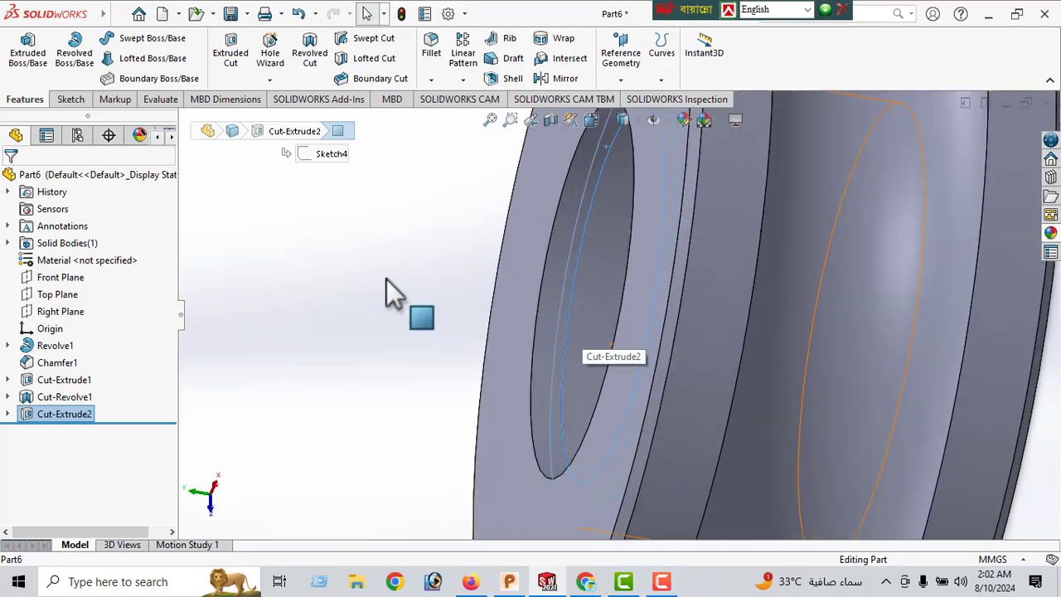
pyautogui.click(386, 279)
pyautogui.click(552, 311)
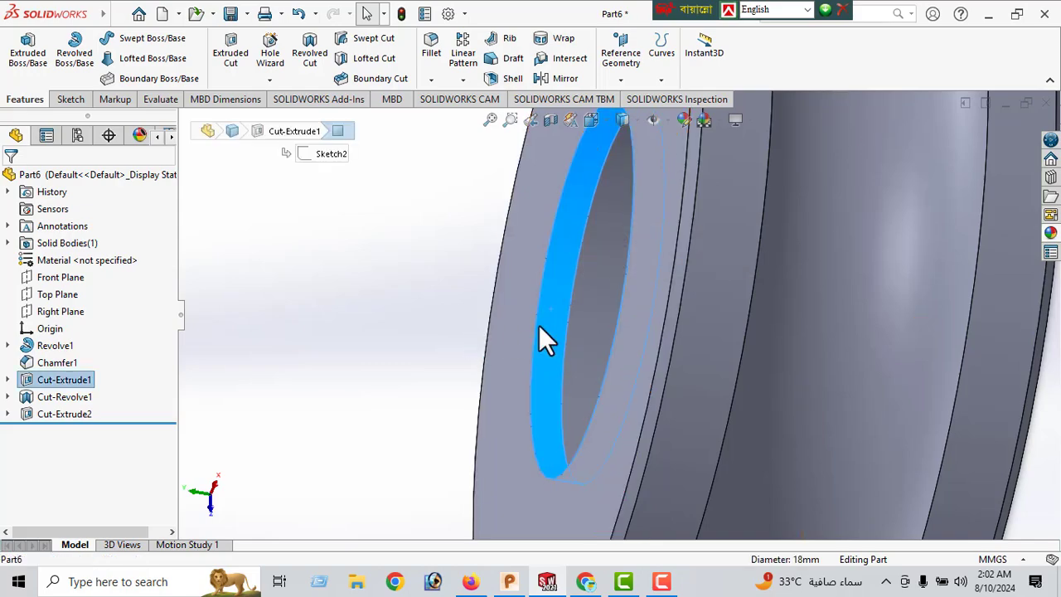
pyautogui.moveTo(539, 332)
pyautogui.mouseDown(button='middle')
pyautogui.moveTo(723, 356)
pyautogui.moveTo(741, 344)
pyautogui.mouseUp(button='middle')
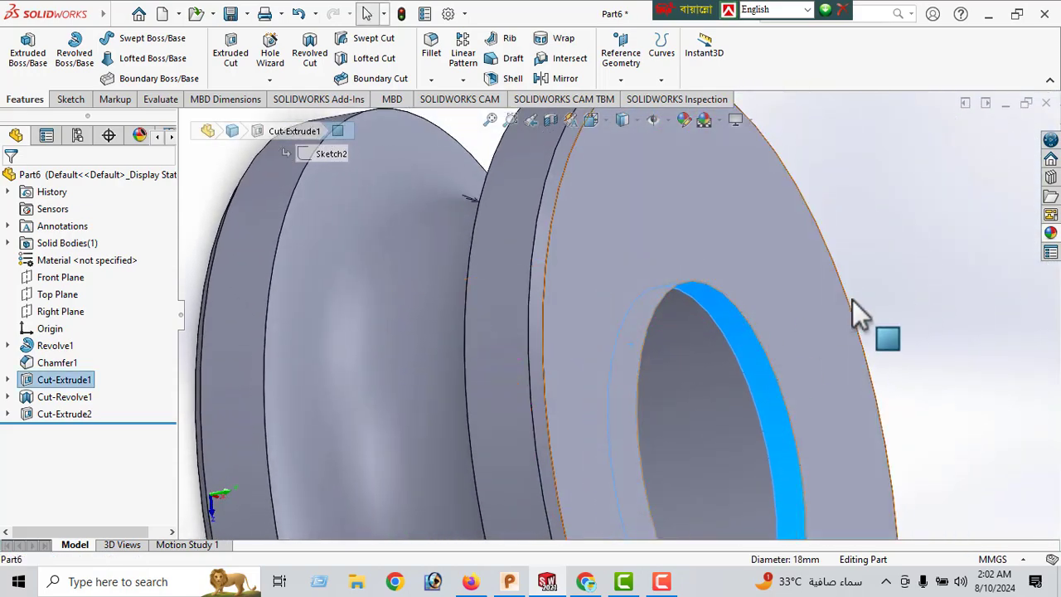
pyautogui.click(937, 212)
pyautogui.scroll(4, 937, 212)
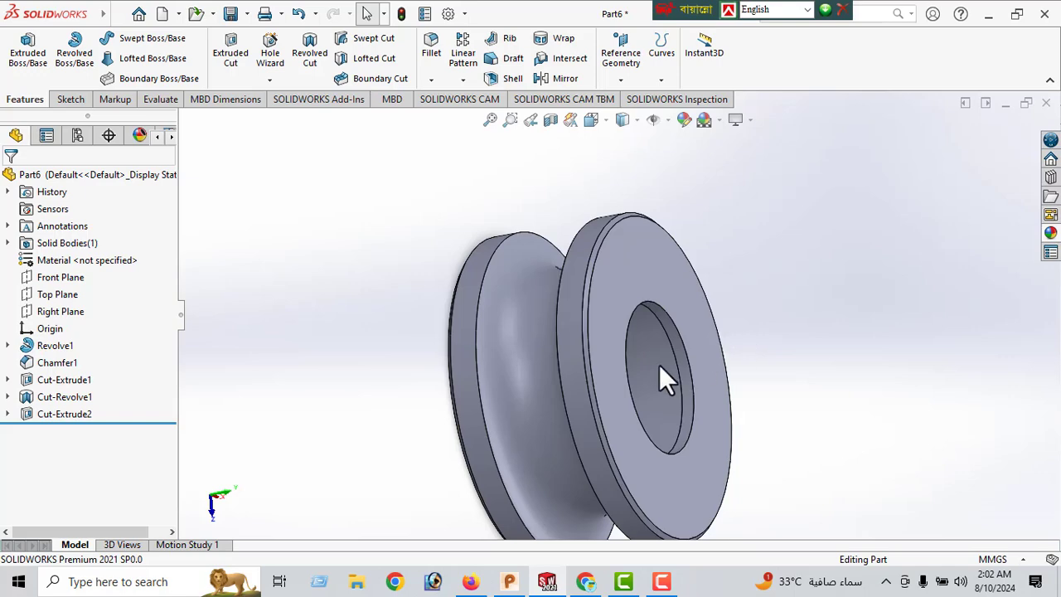
pyautogui.moveTo(640, 354); pyautogui.dragTo(700, 321, button='middle')
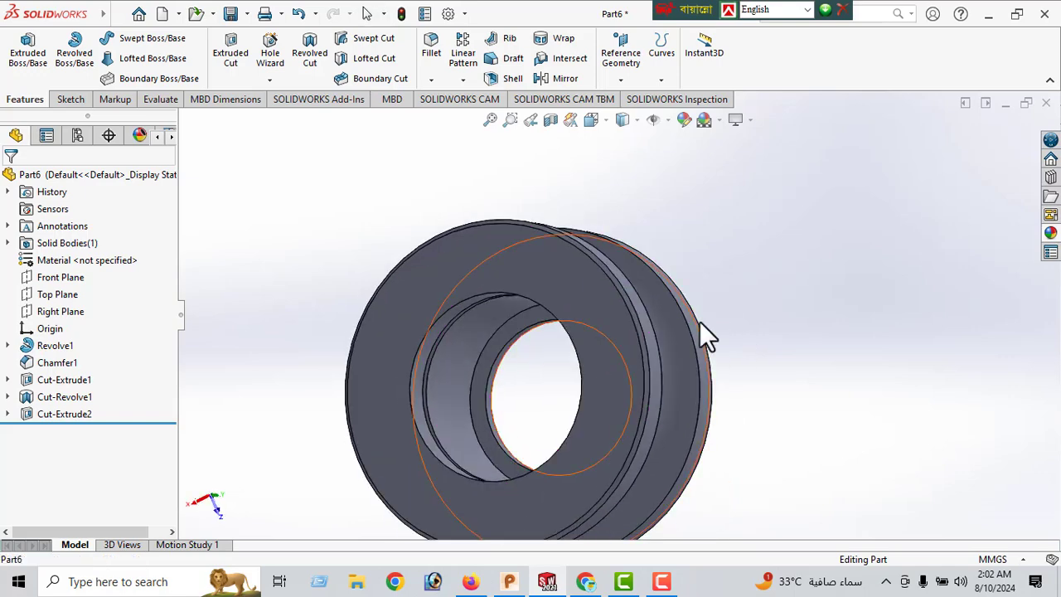
pyautogui.moveTo(503, 391)
pyautogui.mouseDown(button='middle')
pyautogui.moveTo(516, 267)
pyautogui.moveTo(610, 237)
pyautogui.moveTo(568, 339)
pyautogui.moveTo(547, 348)
pyautogui.moveTo(539, 390)
pyautogui.moveTo(560, 392)
pyautogui.mouseUp(button='middle')
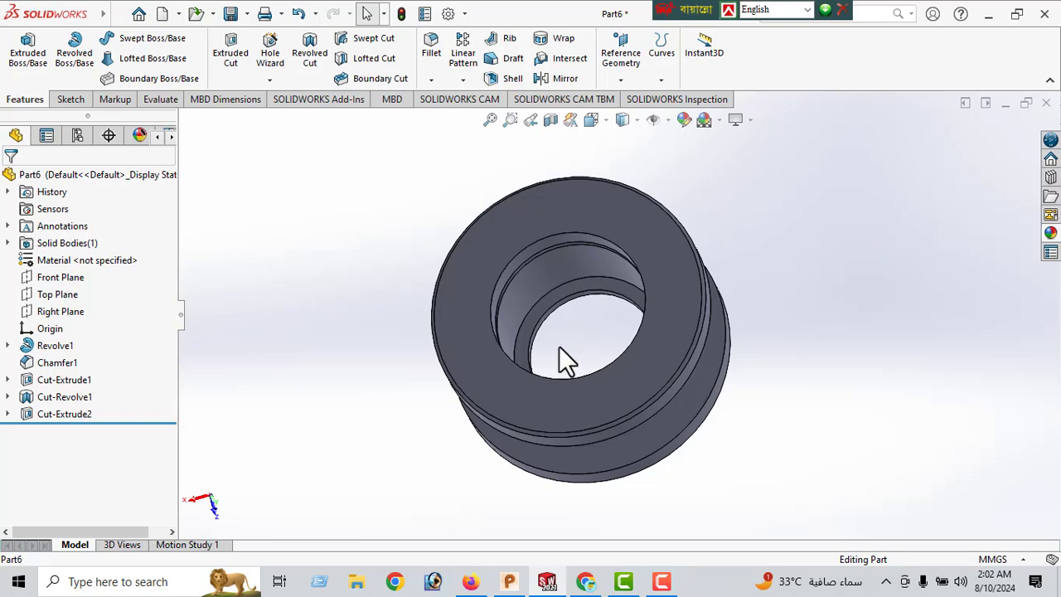
pyautogui.moveTo(559, 345)
pyautogui.mouseDown(button='middle')
pyautogui.moveTo(580, 422)
pyautogui.moveTo(607, 410)
pyautogui.moveTo(592, 348)
pyautogui.moveTo(630, 340)
pyautogui.mouseUp(button='middle')
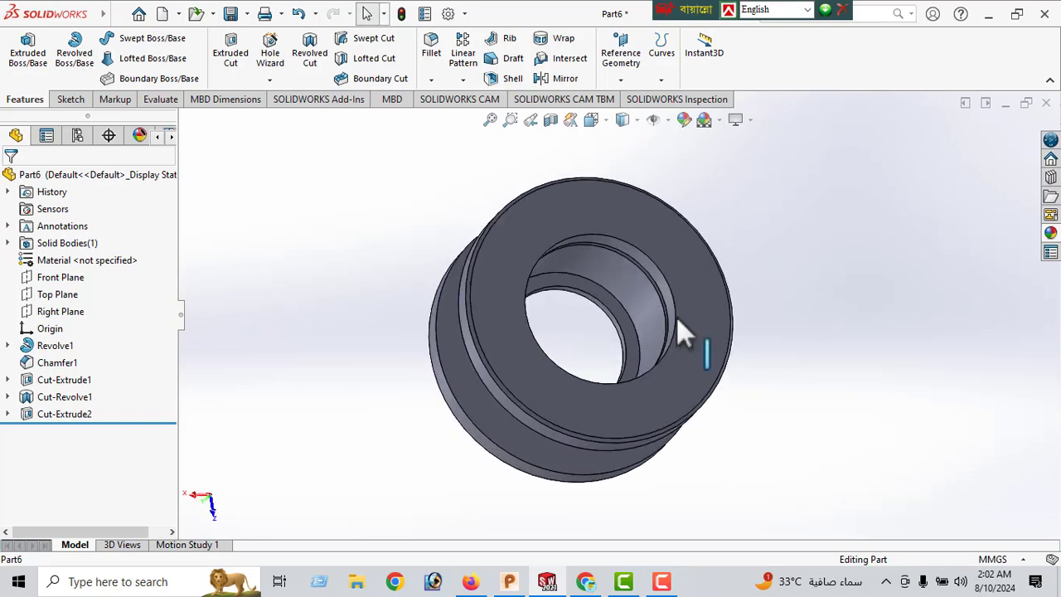
pyautogui.click(604, 313)
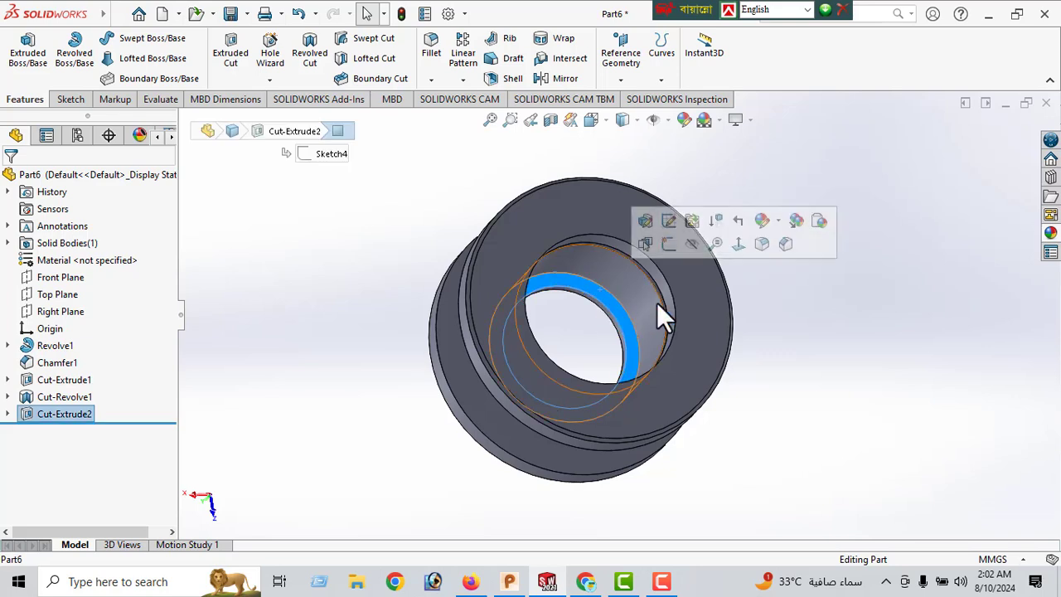
pyautogui.click(792, 312)
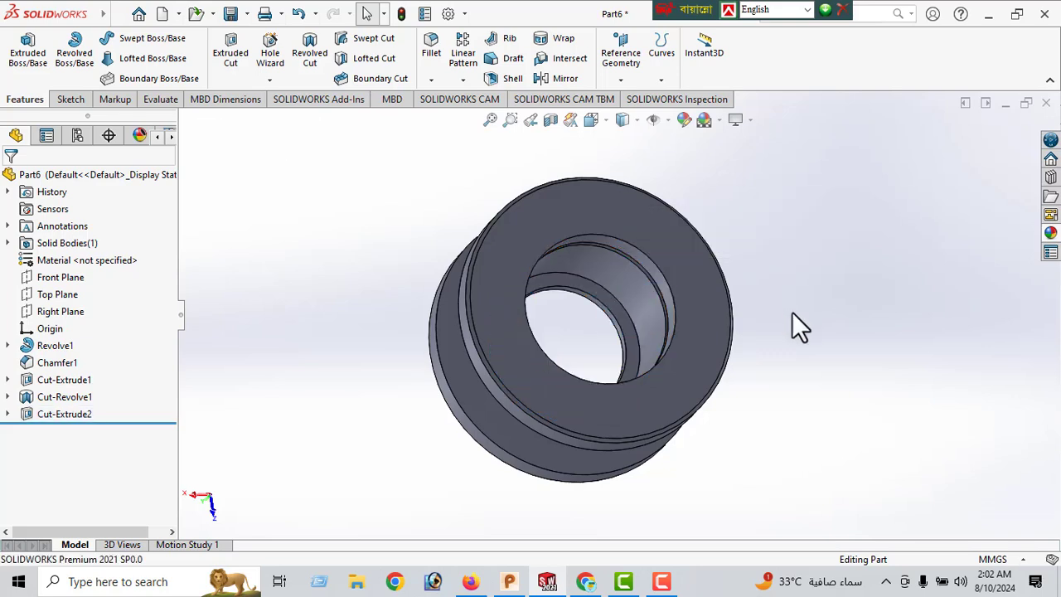
pyautogui.moveTo(649, 282)
pyautogui.mouseDown(button='middle')
pyautogui.moveTo(663, 242)
pyautogui.moveTo(628, 269)
pyautogui.mouseUp(button='middle')
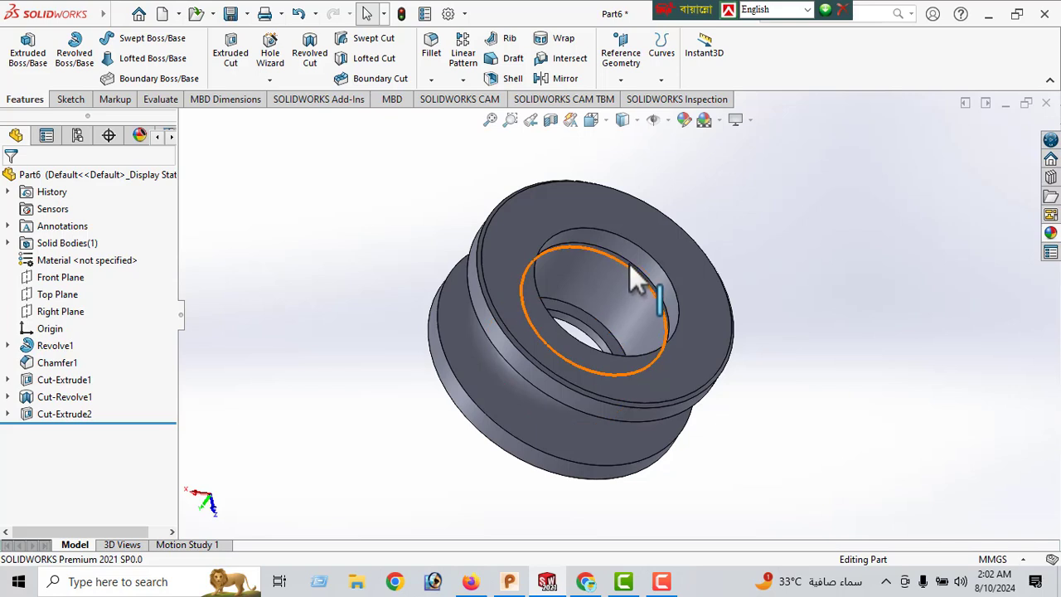
pyautogui.click(629, 265)
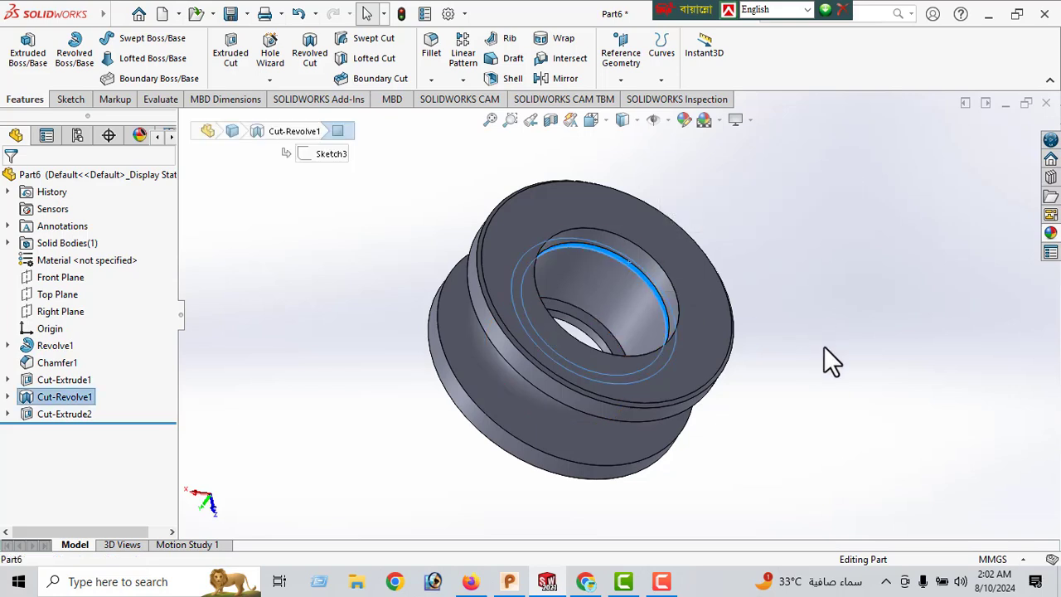
pyautogui.click(809, 331)
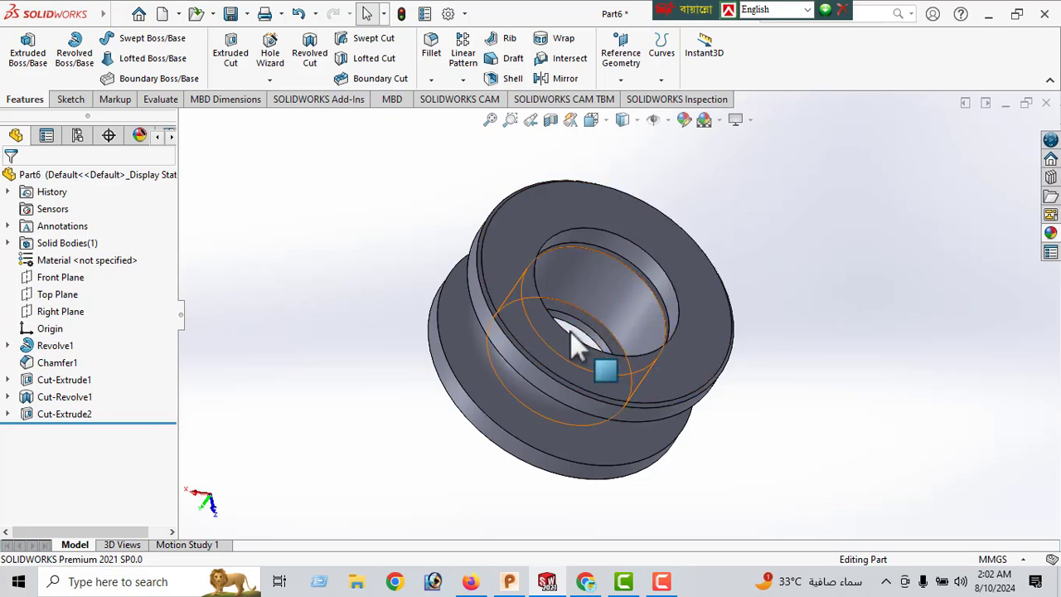
pyautogui.moveTo(581, 339)
pyautogui.mouseDown(button='middle')
pyautogui.moveTo(569, 372)
pyautogui.moveTo(594, 318)
pyautogui.moveTo(670, 225)
pyautogui.moveTo(663, 303)
pyautogui.mouseUp(button='middle')
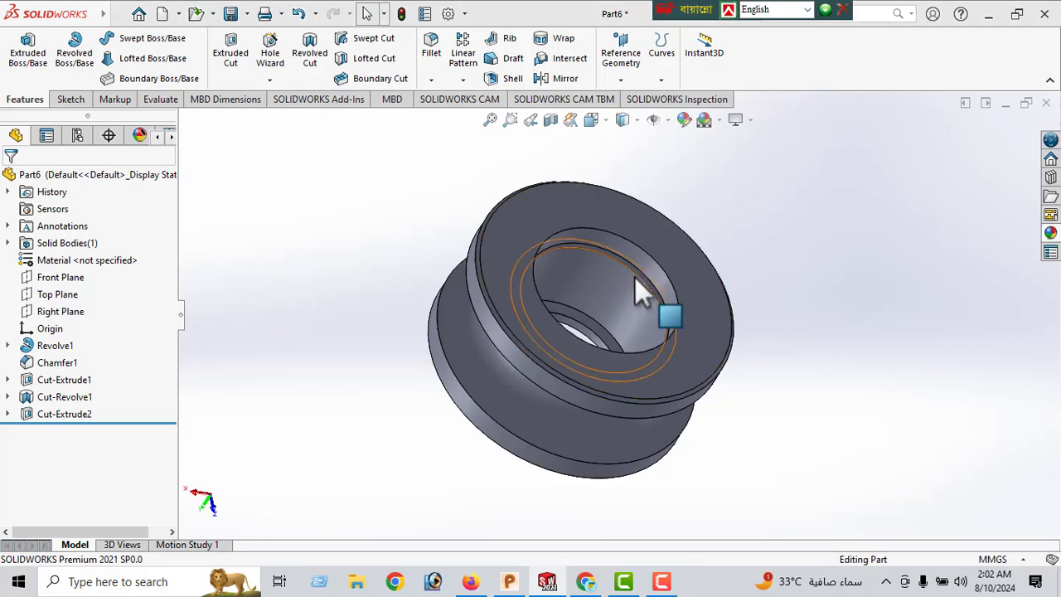
pyautogui.moveTo(699, 352)
pyautogui.mouseDown(button='middle')
pyautogui.moveTo(677, 423)
pyautogui.moveTo(571, 379)
pyautogui.moveTo(605, 489)
pyautogui.moveTo(643, 469)
pyautogui.moveTo(648, 406)
pyautogui.mouseUp(button='middle')
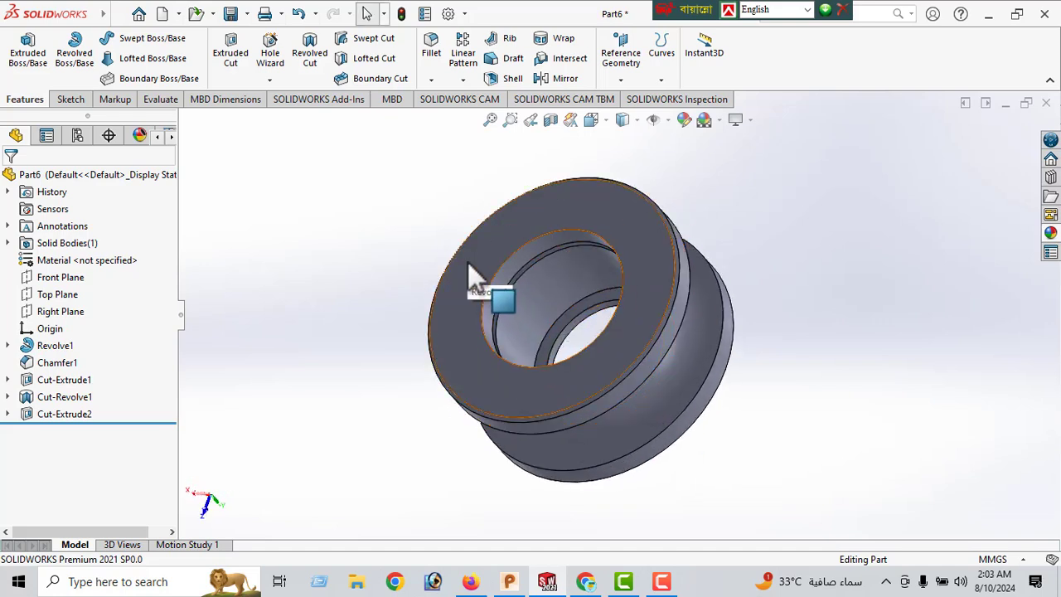
# Chamfer the front bore edge and the 22 mm hole edge at 0.5 mm × 45°
pyautogui.click(430, 83)
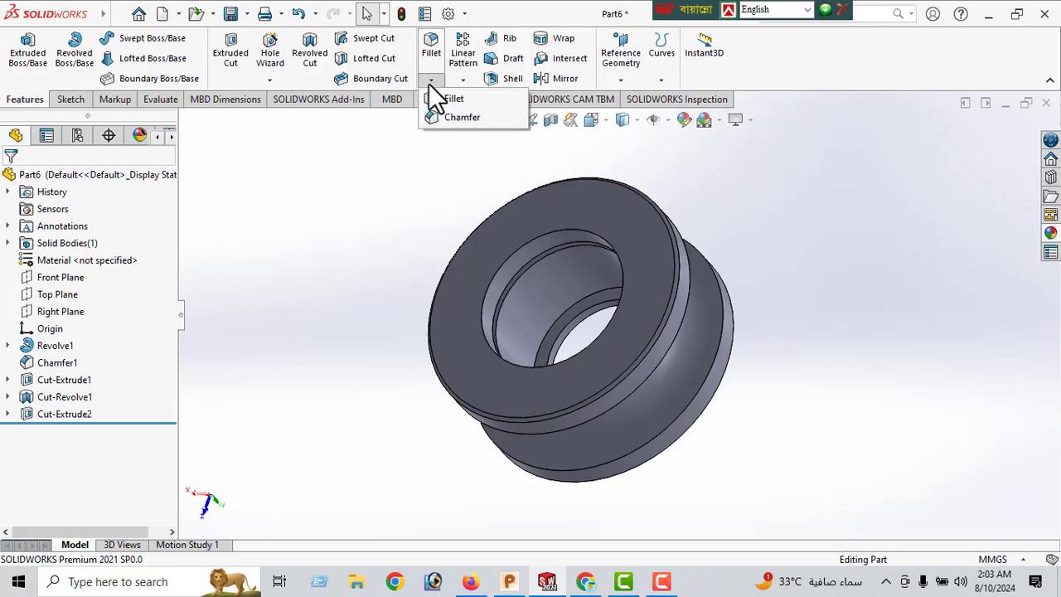
pyautogui.click(455, 118)
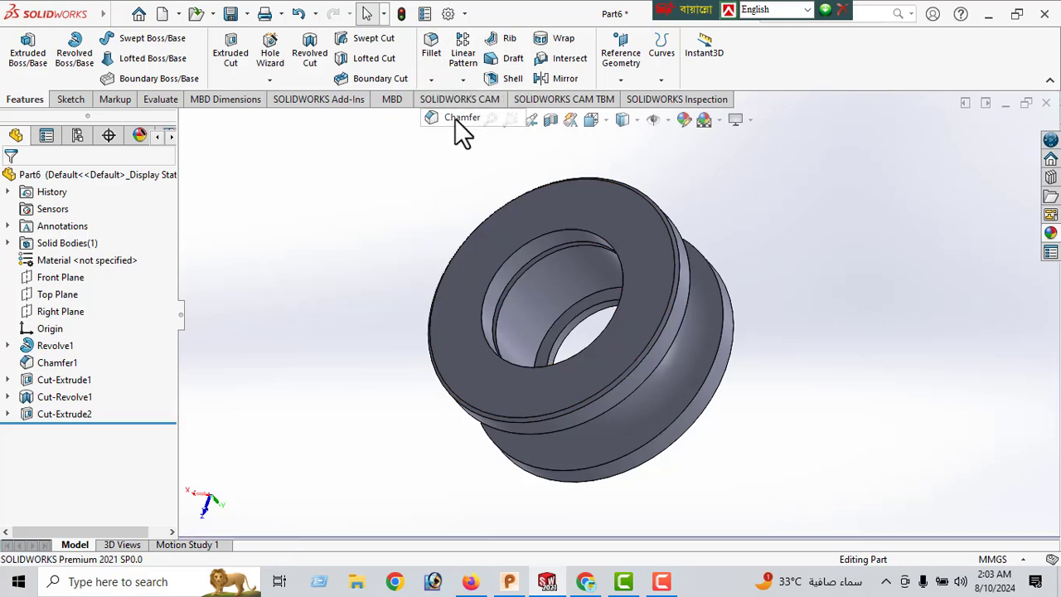
pyautogui.click(508, 264)
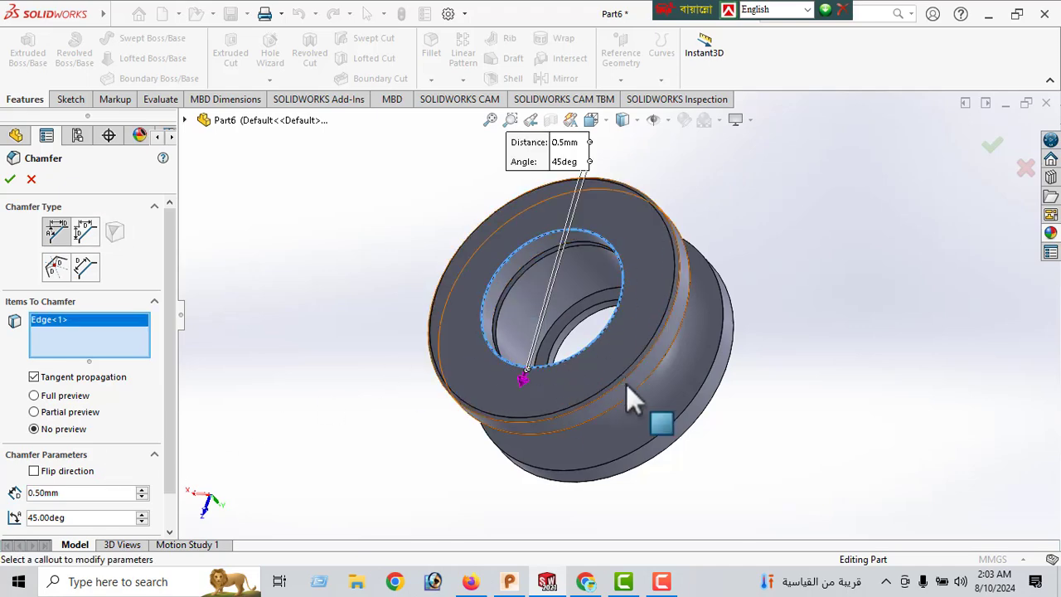
pyautogui.moveTo(627, 391); pyautogui.dragTo(473, 391, button='middle')
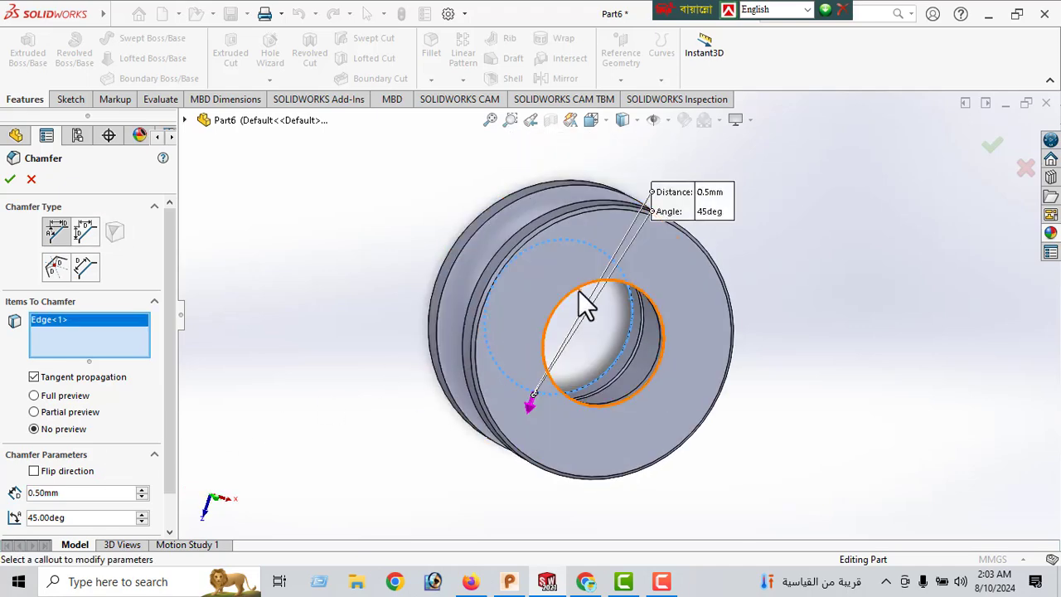
pyautogui.click(584, 298)
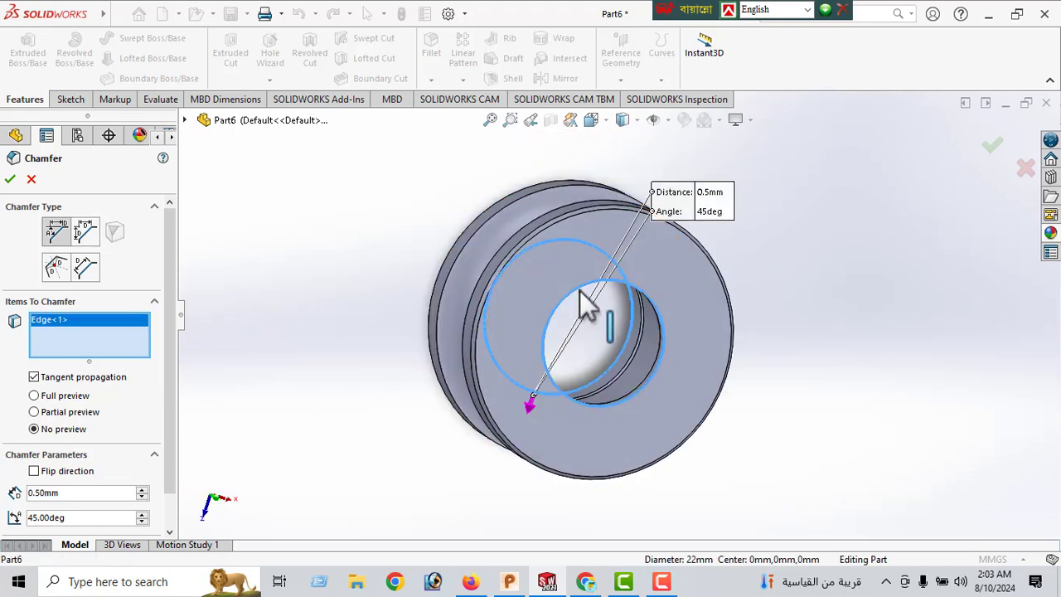
pyautogui.click(10, 179)
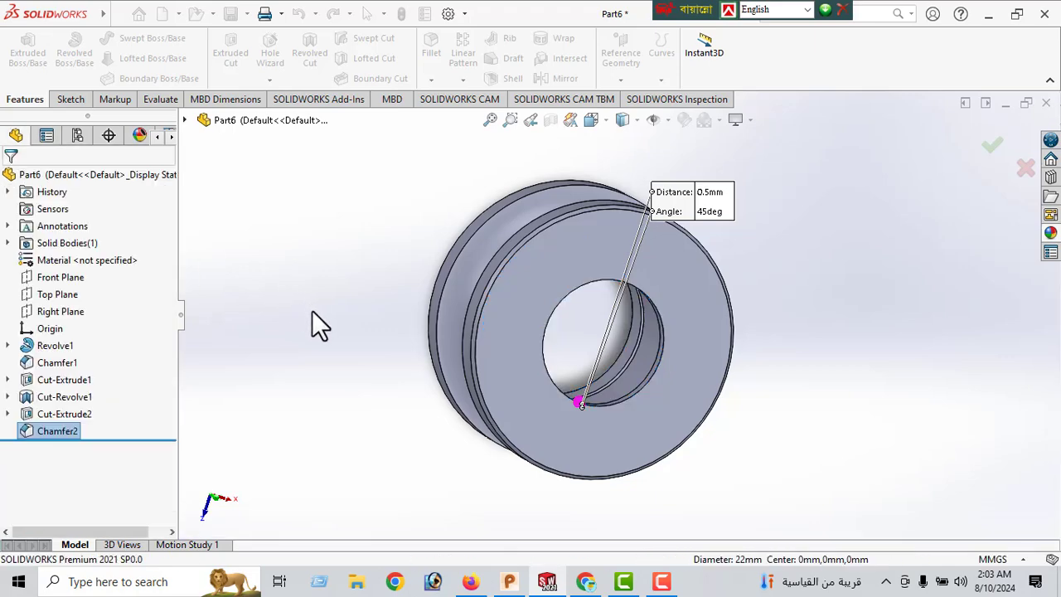
pyautogui.moveTo(441, 361); pyautogui.dragTo(512, 505, button='middle')
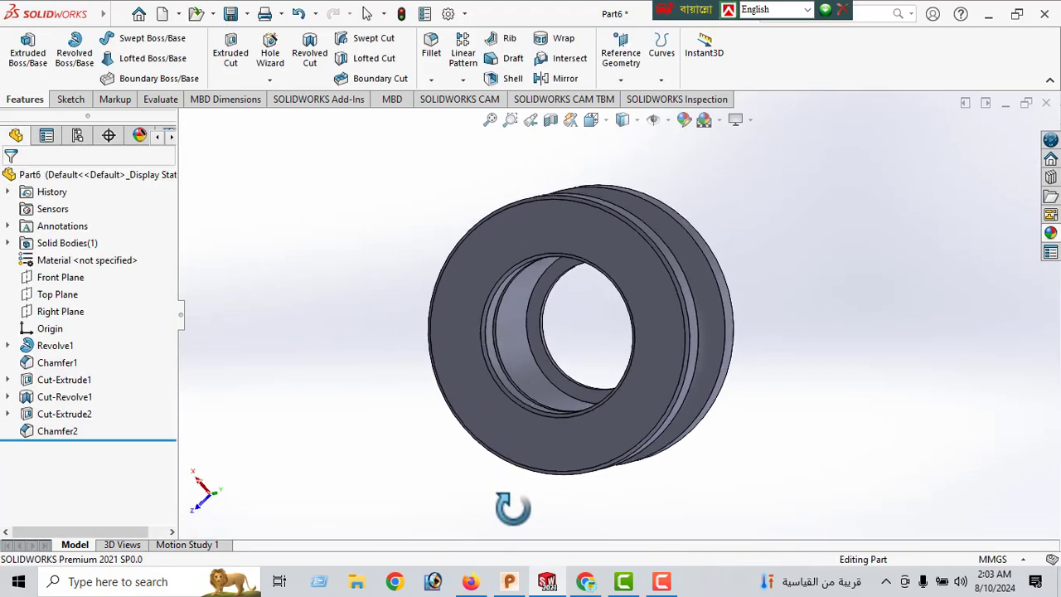
# Apply the sandblasted brass appearance to the pulley
pyautogui.click(1050, 233)
pyautogui.doubleClick(880, 344)
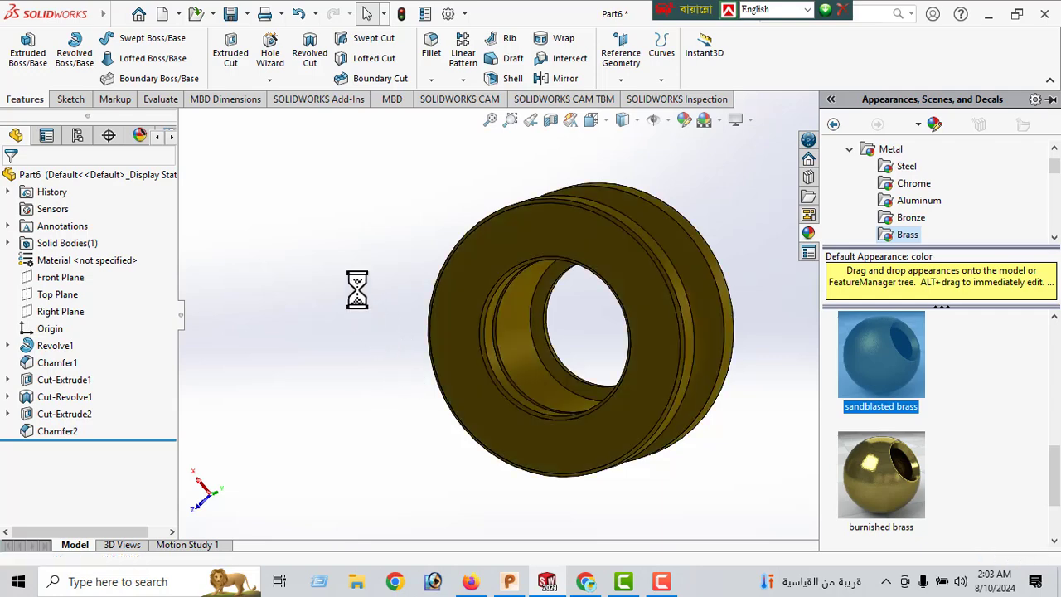
pyautogui.click(349, 264)
pyautogui.moveTo(475, 266)
pyautogui.mouseDown(button='middle')
pyautogui.moveTo(622, 457)
pyautogui.moveTo(722, 403)
pyautogui.moveTo(765, 294)
pyautogui.moveTo(675, 443)
pyautogui.moveTo(778, 518)
pyautogui.moveTo(829, 422)
pyautogui.moveTo(829, 379)
pyautogui.moveTo(553, 403)
pyautogui.moveTo(525, 475)
pyautogui.moveTo(395, 293)
pyautogui.moveTo(374, 190)
pyautogui.mouseUp(button='middle')
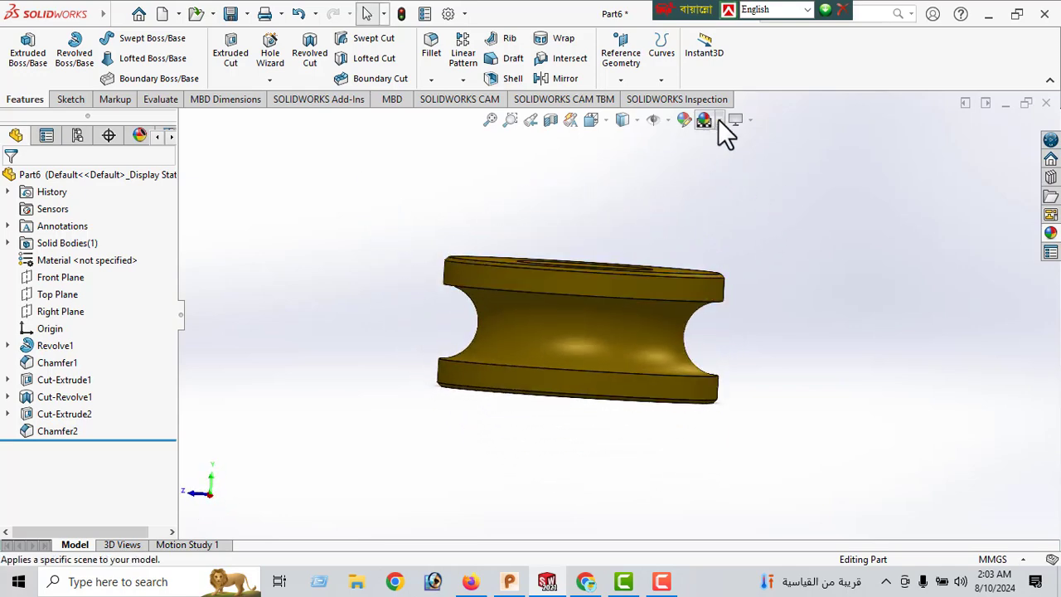
# Switch the display to the Plain White scene
pyautogui.click(746, 118)
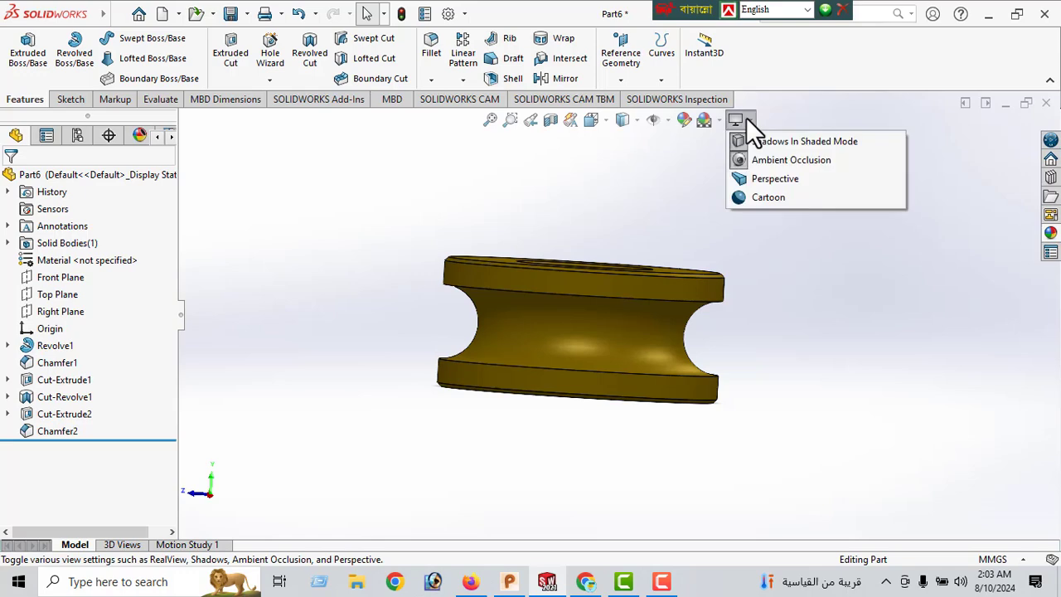
pyautogui.click(712, 117)
pyautogui.click(733, 159)
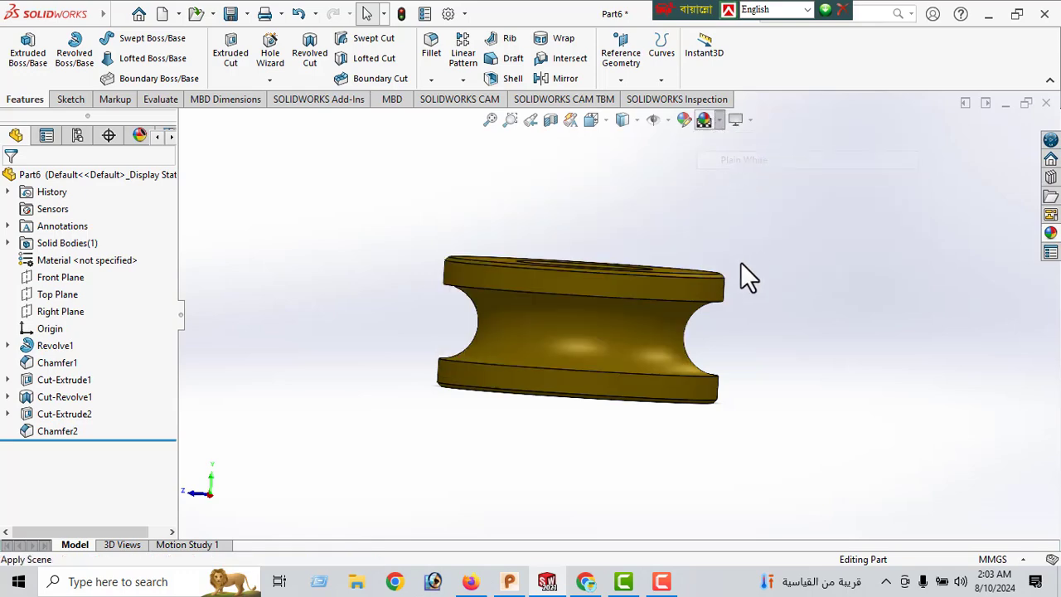
pyautogui.moveTo(644, 473)
pyautogui.mouseDown(button='middle')
pyautogui.moveTo(625, 479)
pyautogui.moveTo(629, 265)
pyautogui.moveTo(717, 218)
pyautogui.moveTo(722, 472)
pyautogui.moveTo(685, 237)
pyautogui.moveTo(699, 228)
pyautogui.mouseUp(button='middle')
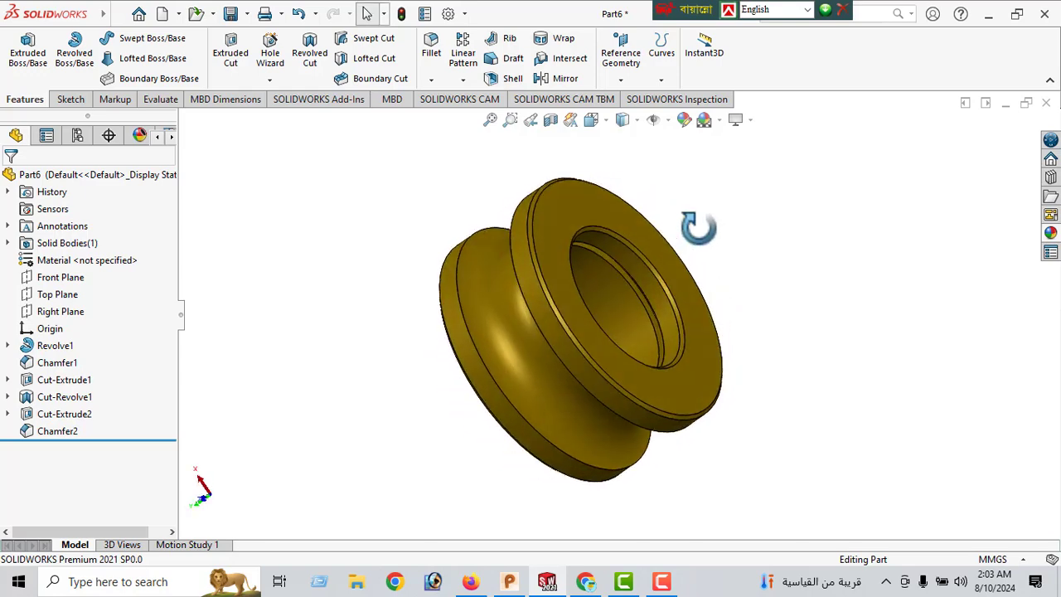
pyautogui.click(637, 121)
pyautogui.click(623, 170)
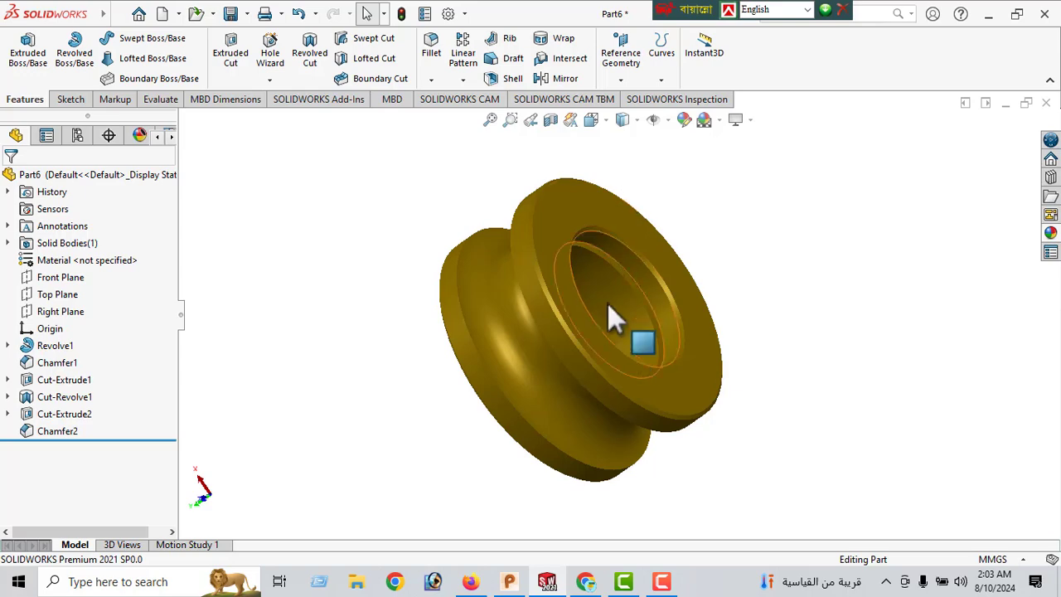
pyautogui.moveTo(611, 315)
pyautogui.mouseDown(button='middle')
pyautogui.moveTo(722, 272)
pyautogui.moveTo(770, 431)
pyautogui.moveTo(876, 177)
pyautogui.moveTo(727, 363)
pyautogui.moveTo(814, 313)
pyautogui.moveTo(763, 213)
pyautogui.mouseUp(button='middle')
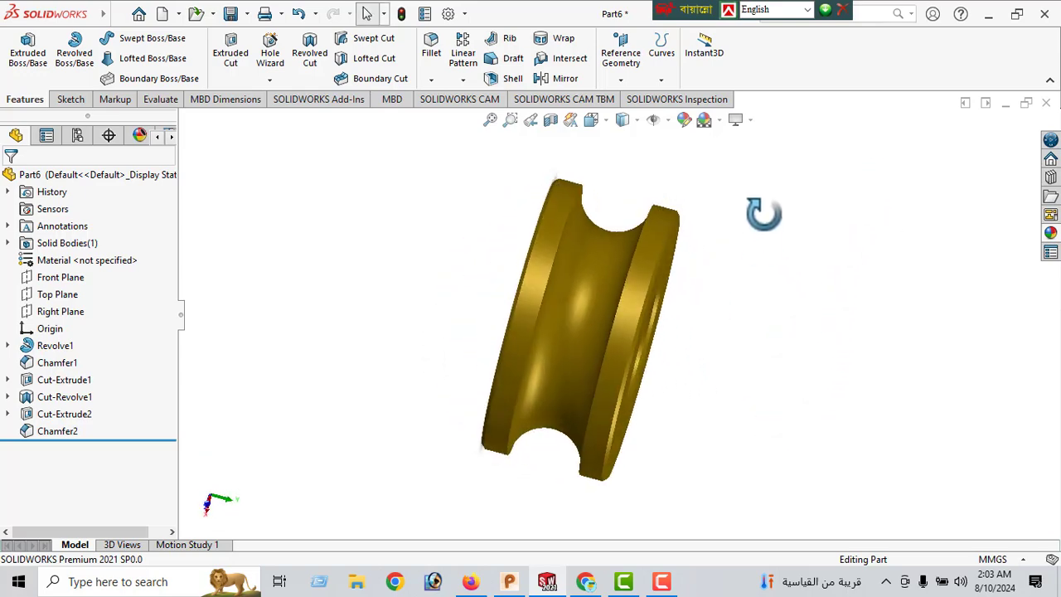
pyautogui.moveTo(652, 356)
pyautogui.mouseDown(button='middle')
pyautogui.moveTo(611, 403)
pyautogui.moveTo(545, 336)
pyautogui.moveTo(517, 440)
pyautogui.moveTo(472, 491)
pyautogui.moveTo(850, 396)
pyautogui.moveTo(792, 507)
pyautogui.moveTo(718, 431)
pyautogui.mouseUp(button='middle')
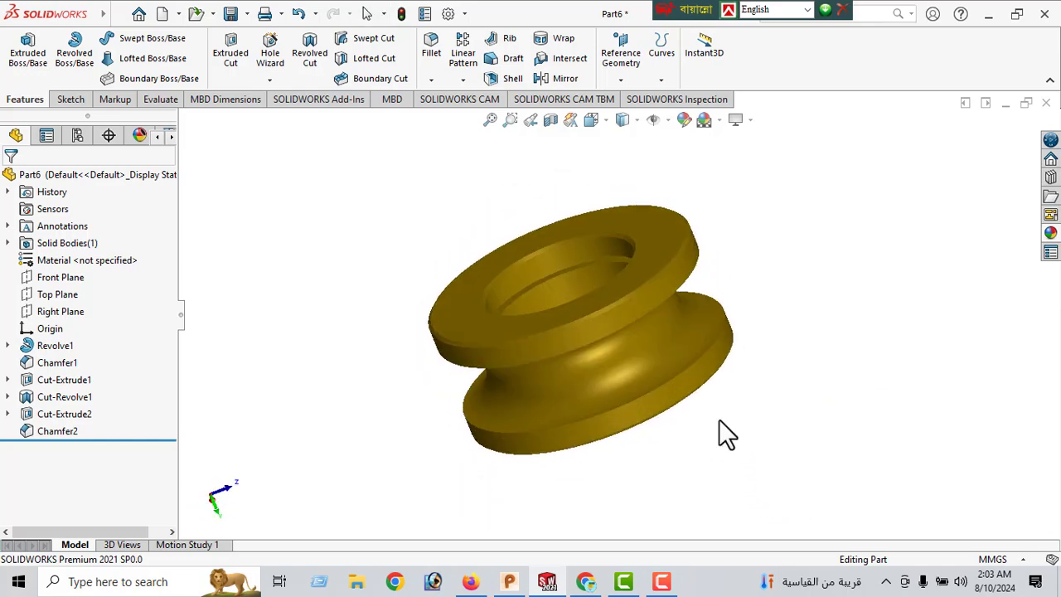
pyautogui.click(636, 120)
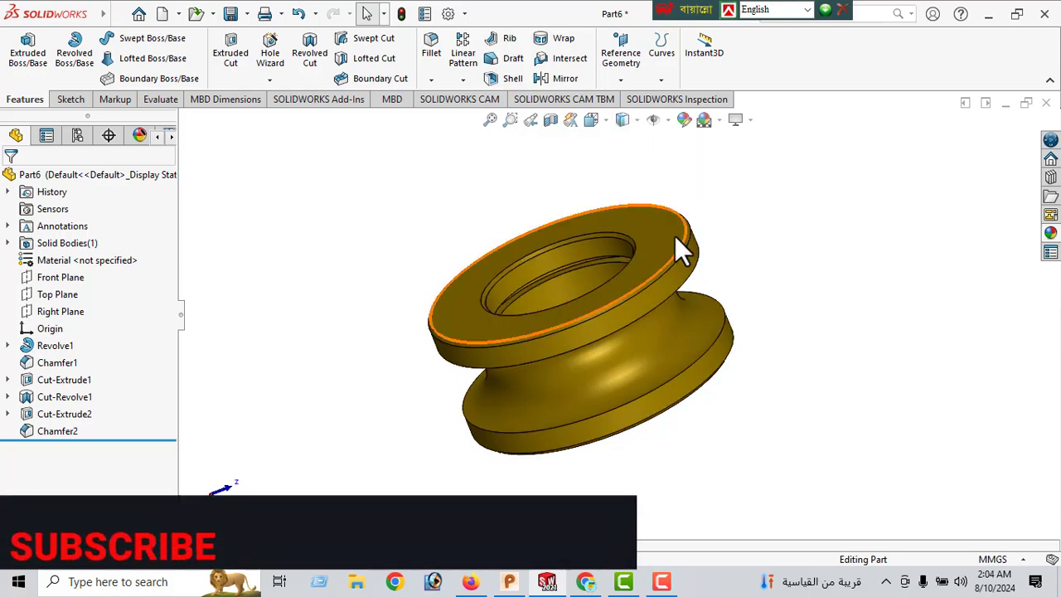
pyautogui.moveTo(705, 474)
pyautogui.mouseDown(button='middle')
pyautogui.moveTo(670, 412)
pyautogui.moveTo(688, 252)
pyautogui.moveTo(729, 180)
pyautogui.moveTo(755, 310)
pyautogui.mouseUp(button='middle')
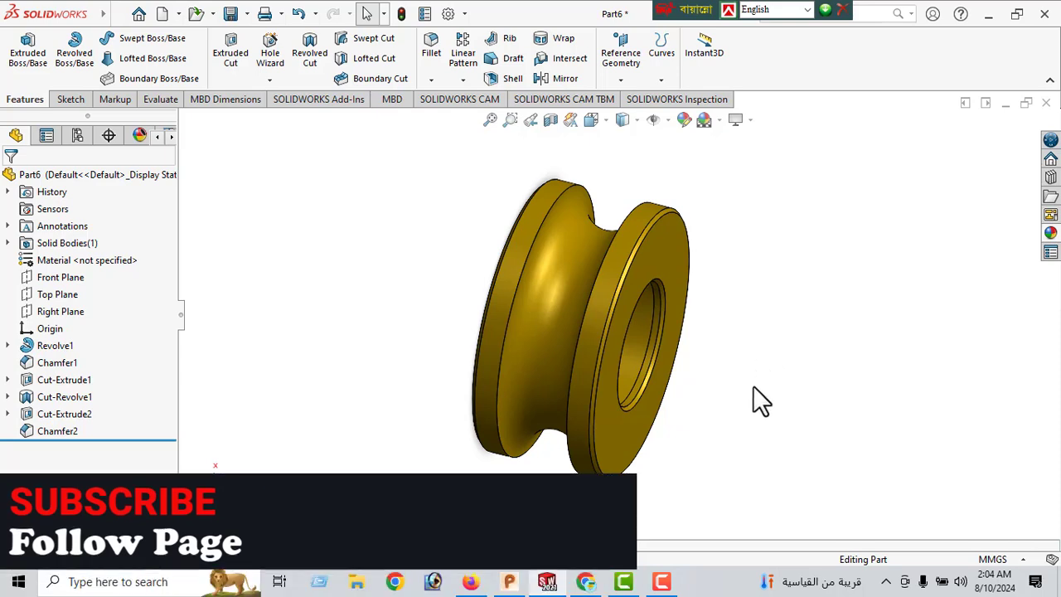